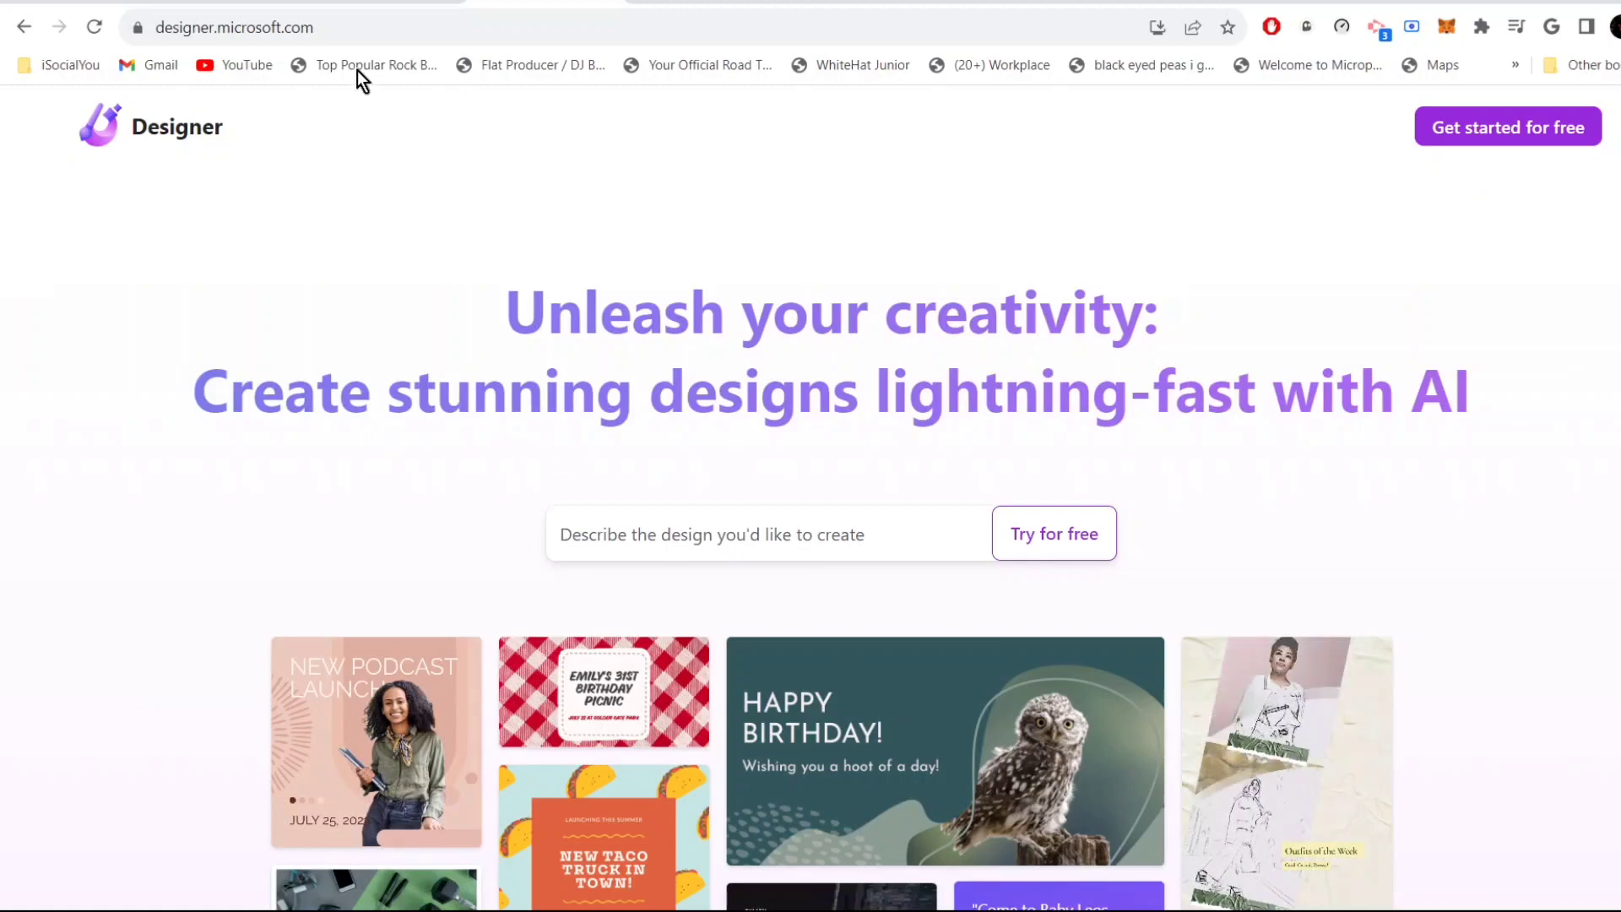
Step: Fill Designer's description box with the suggestion 'Instagram post for my new music release'
drag(328, 28, 127, 33)
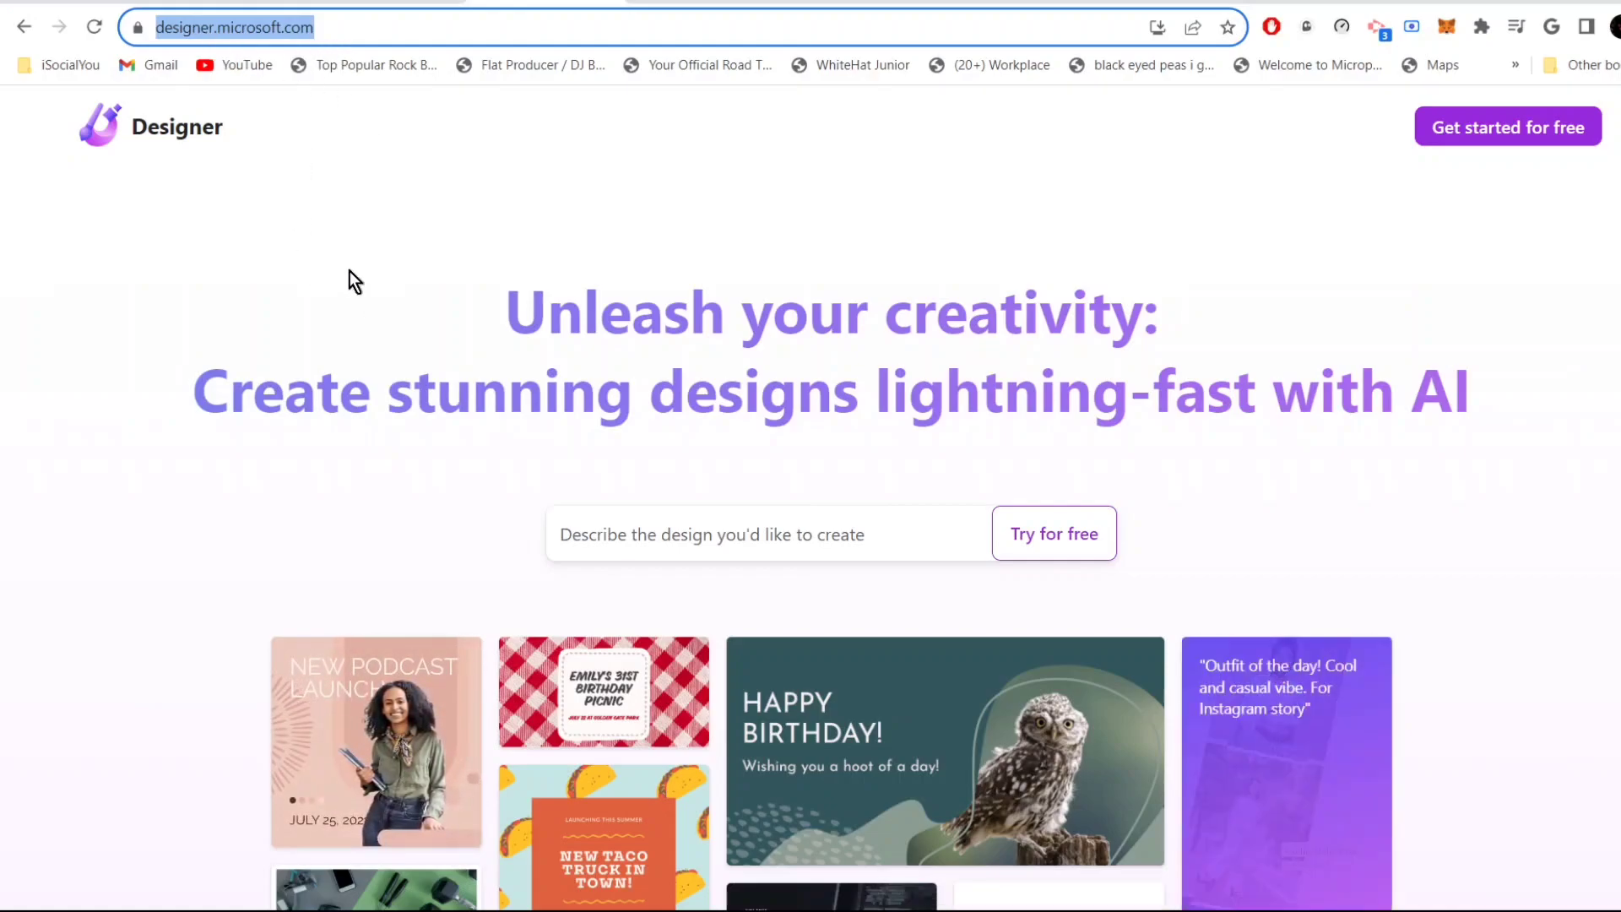
click(412, 256)
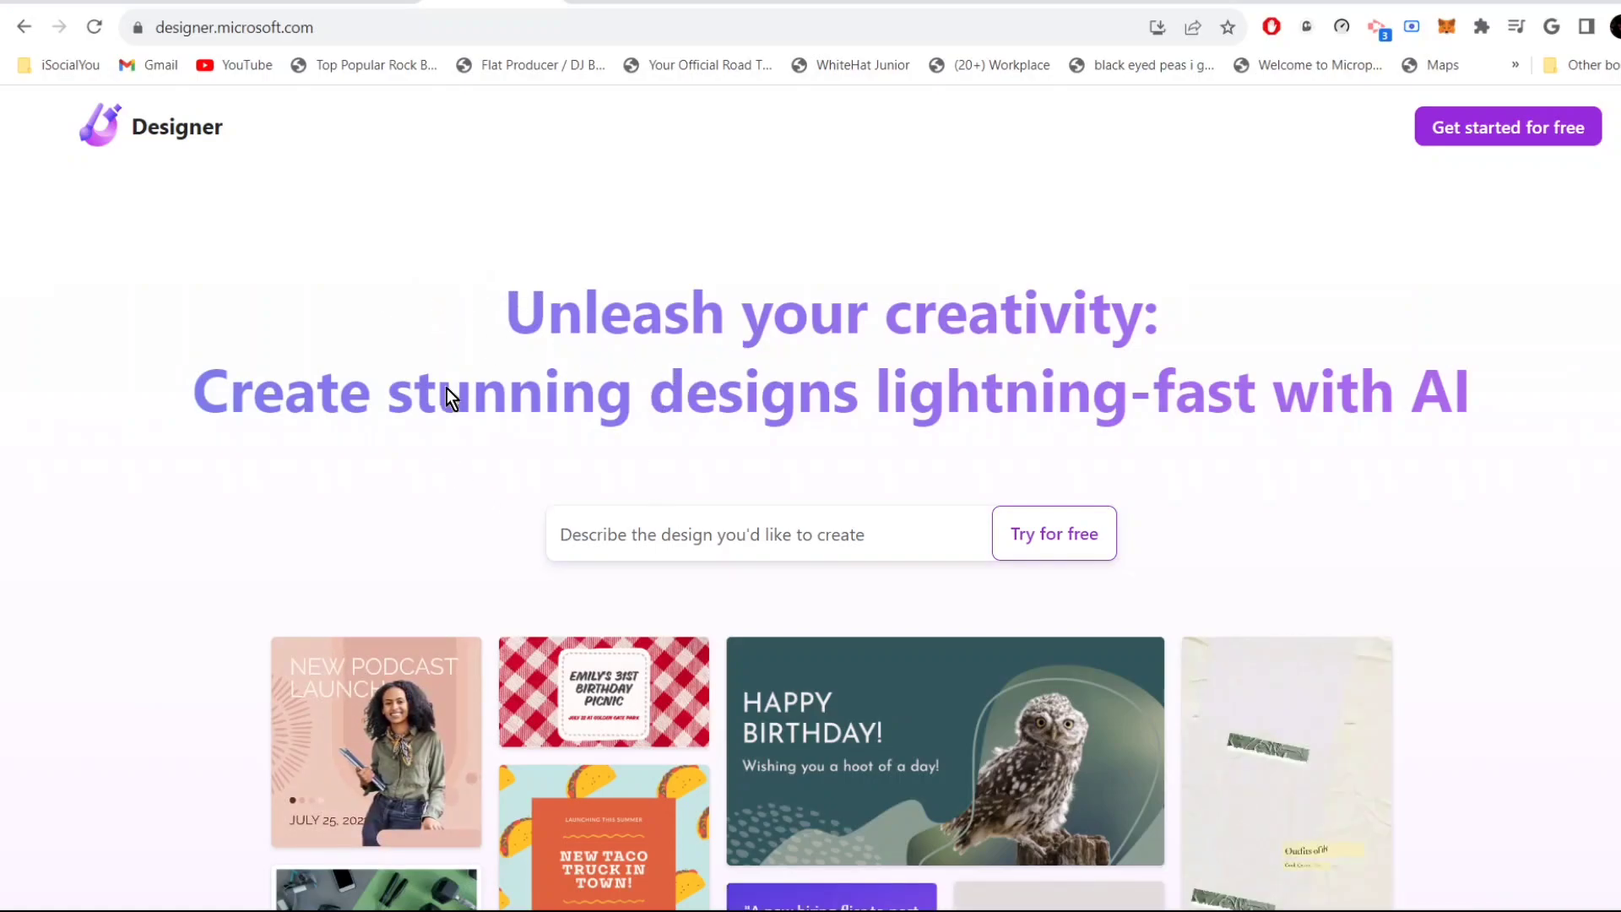
click(662, 535)
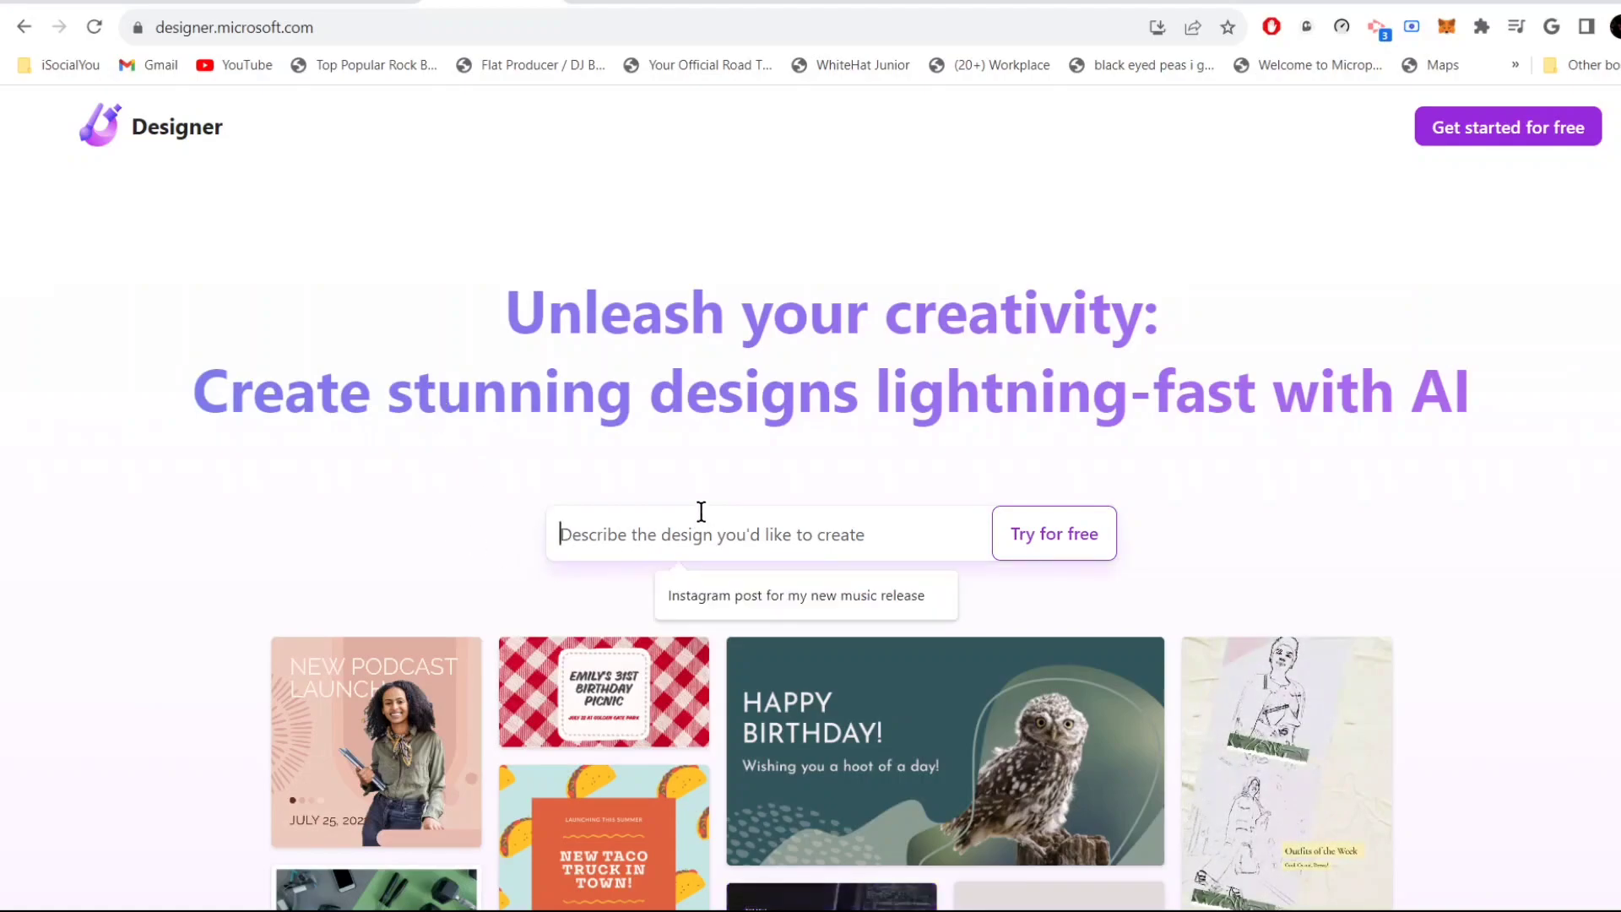
click(773, 605)
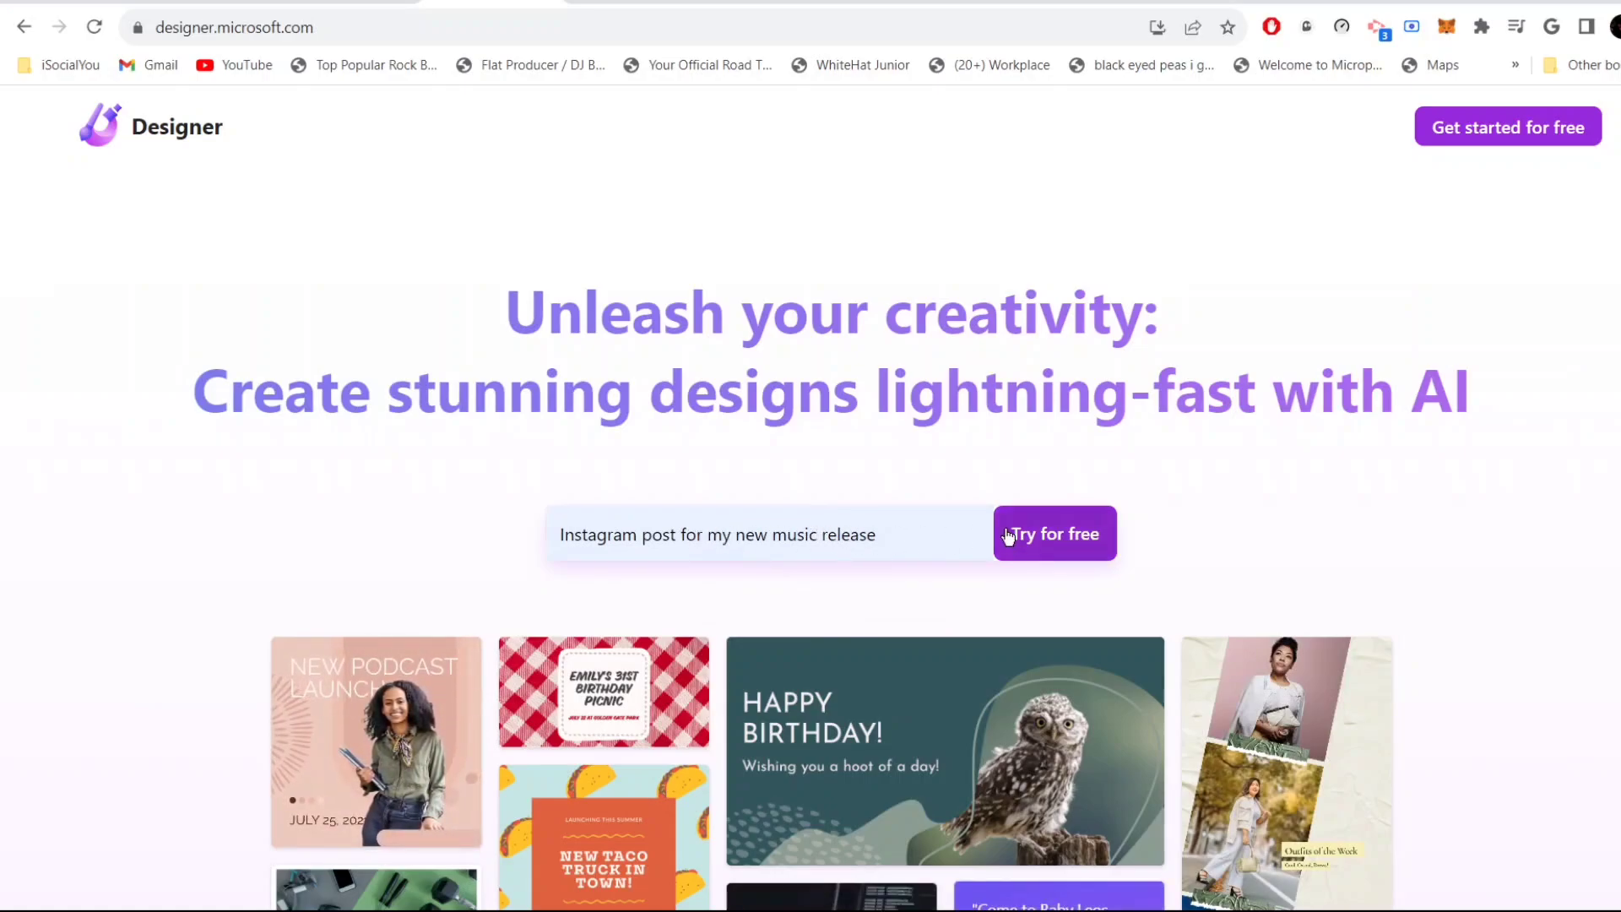
Step: Submit the music release prompt and sign in with the saved Microsoft account
click(1079, 541)
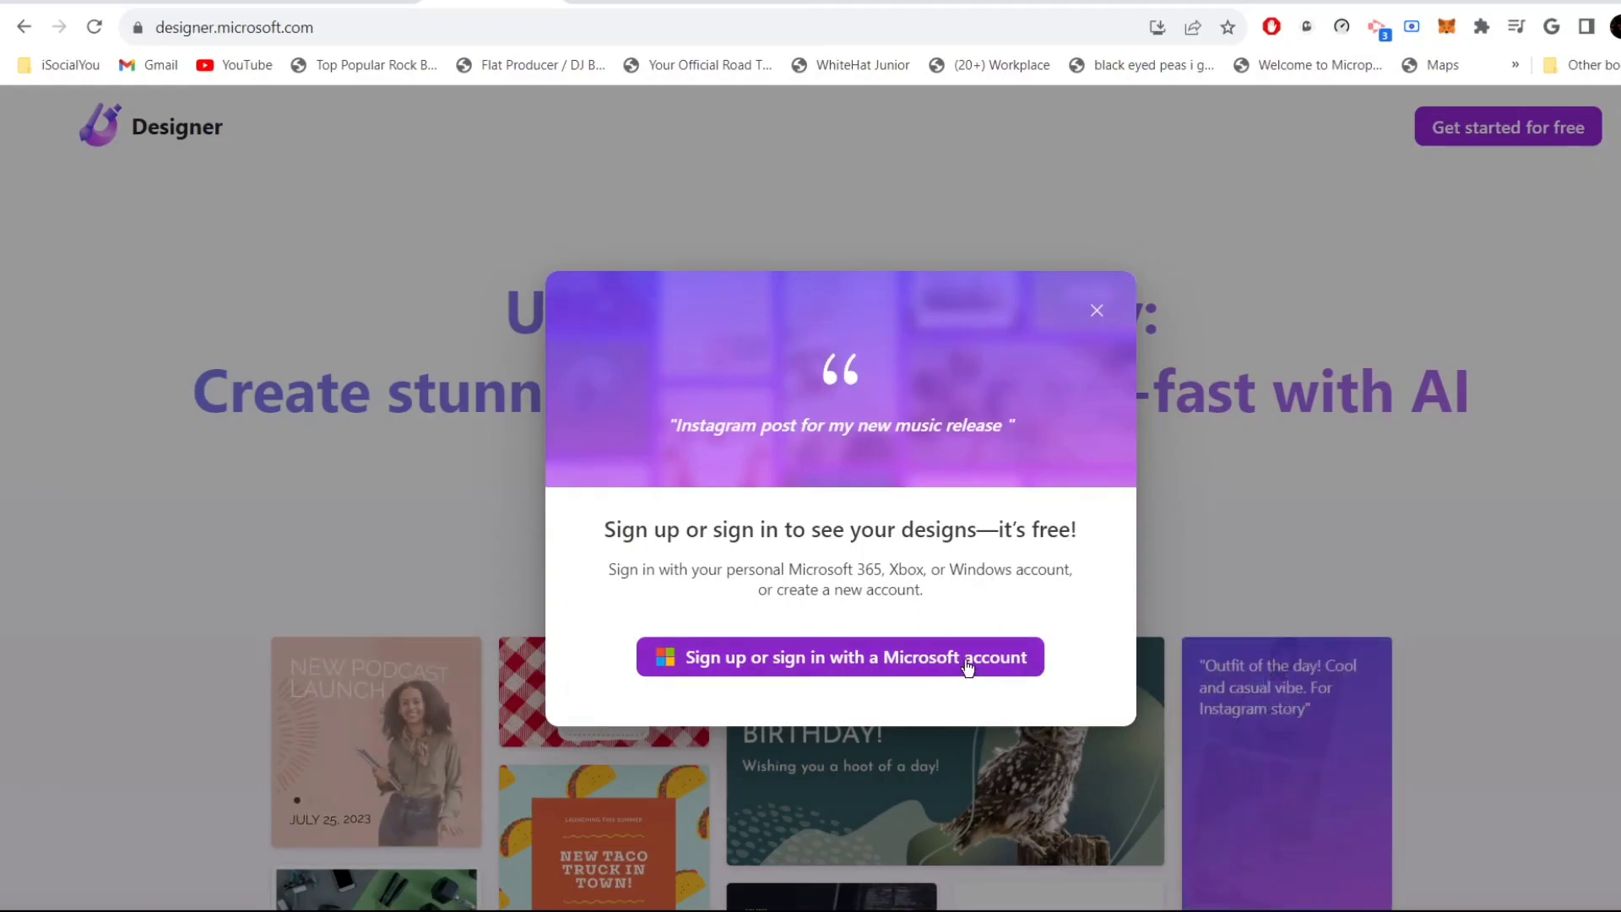
click(884, 669)
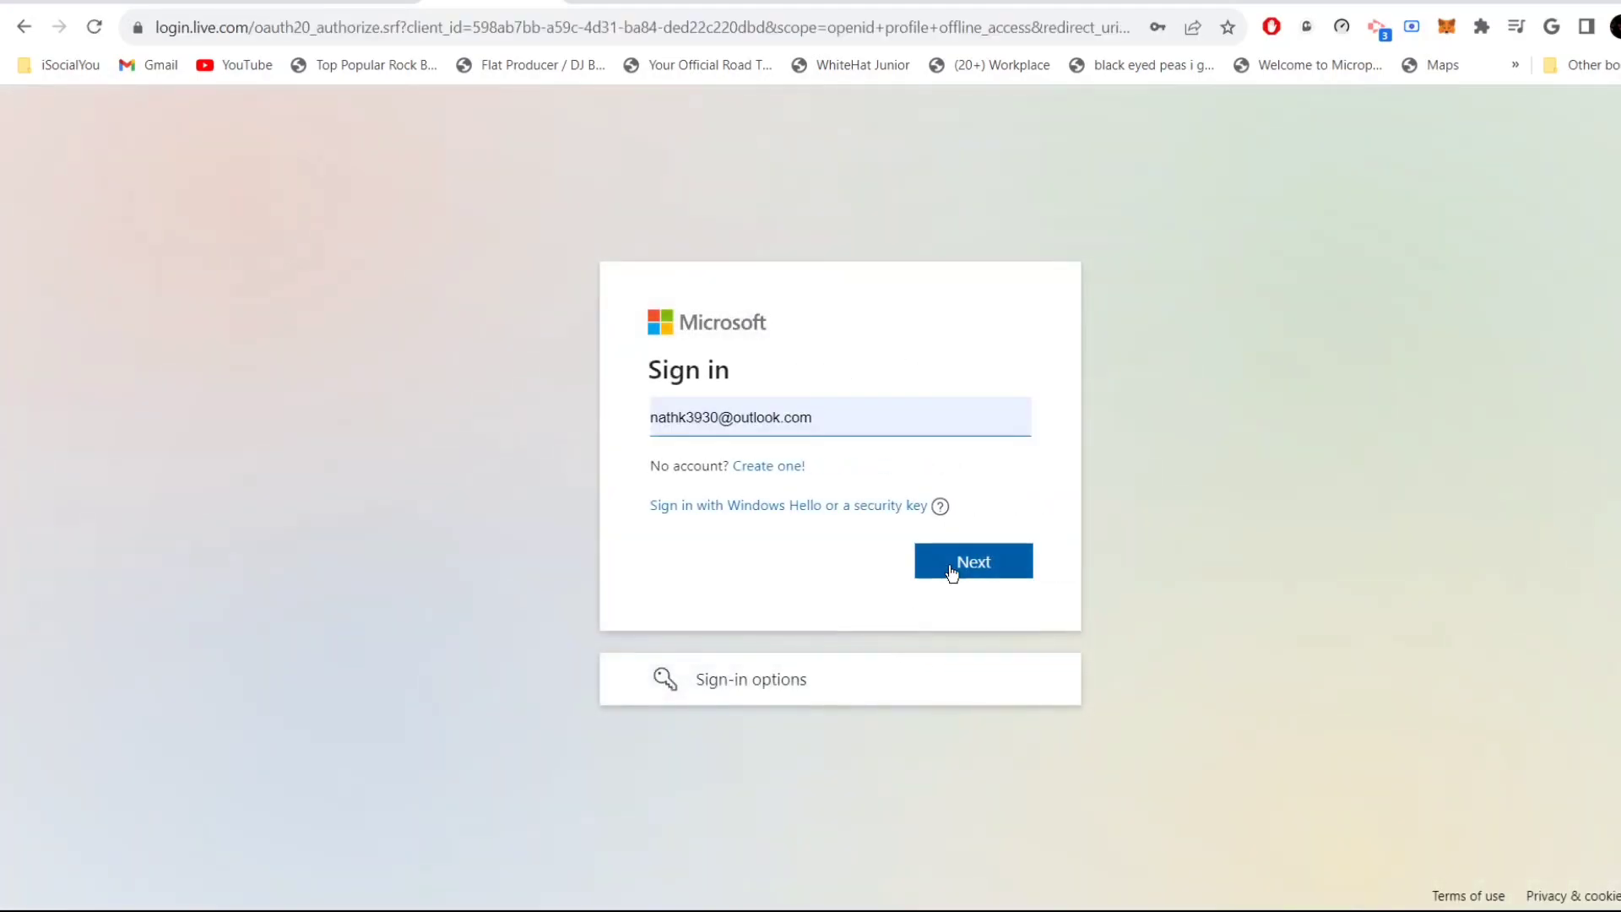
click(951, 566)
click(979, 620)
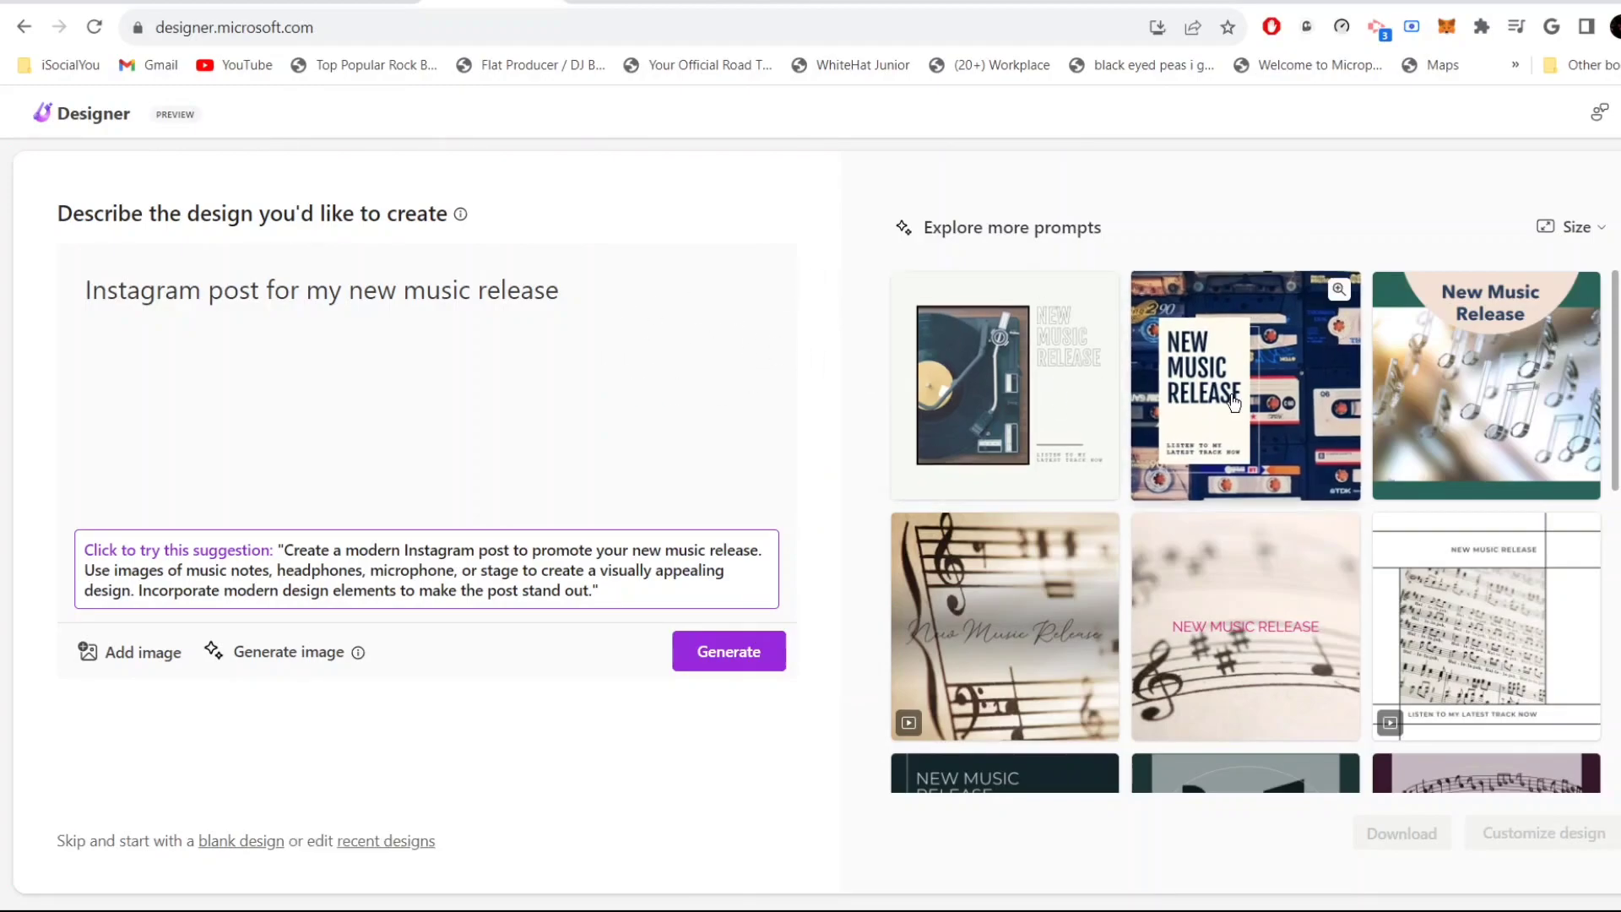
Step: Scroll the suggested designs and pick the cassette-tape NEW MUSIC RELEASE template
scroll(1178, 408, down, 8)
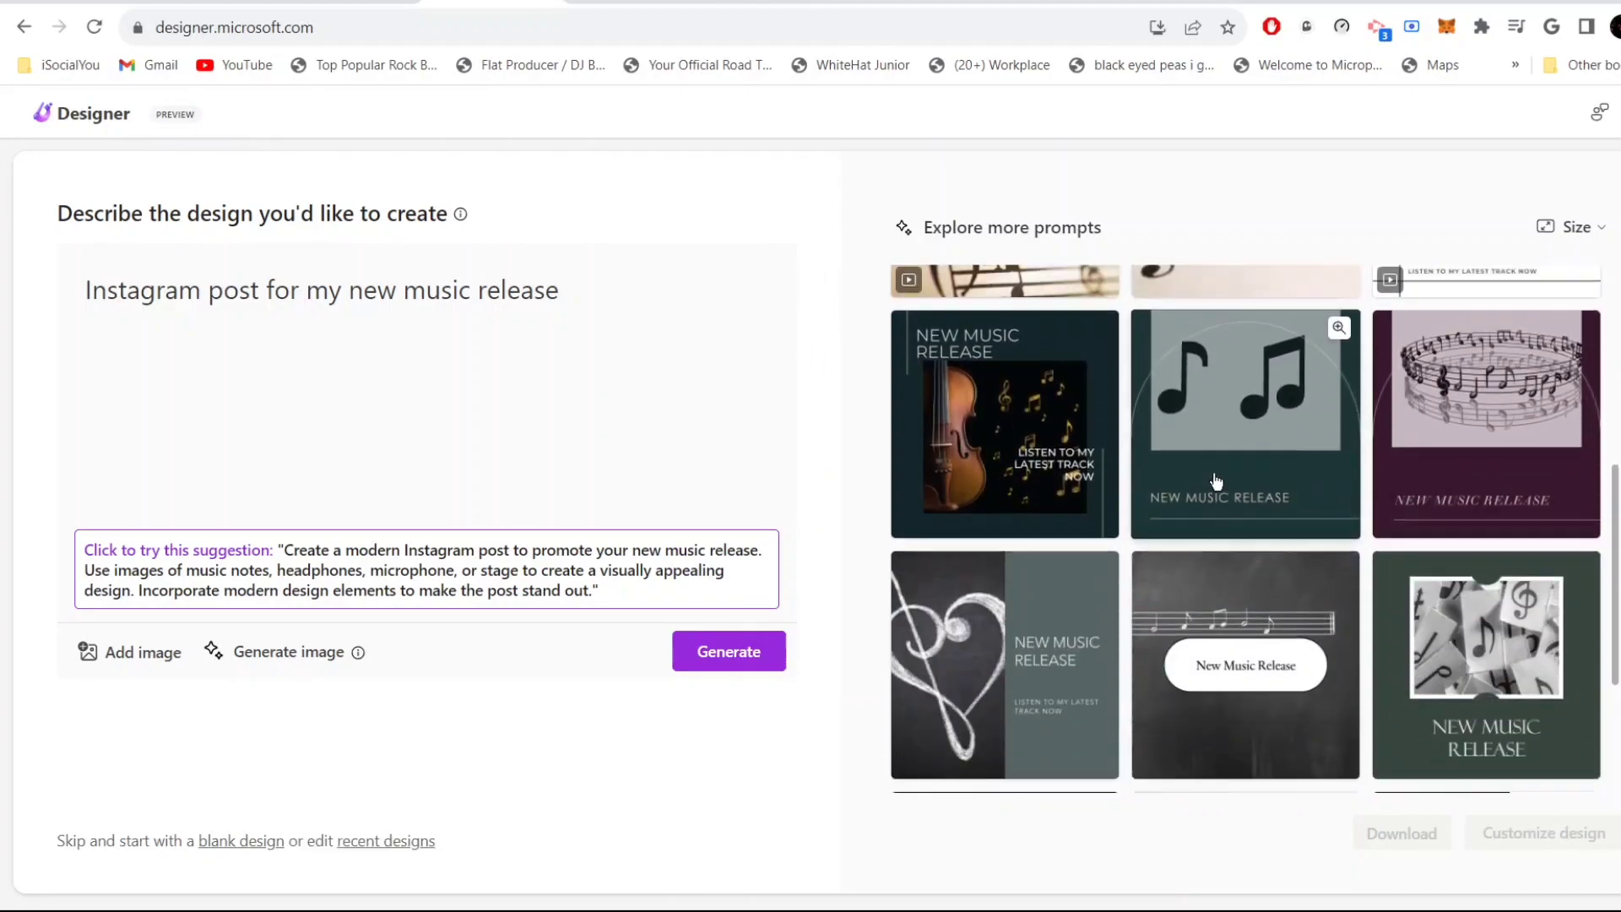
scroll(1208, 659, up, 5)
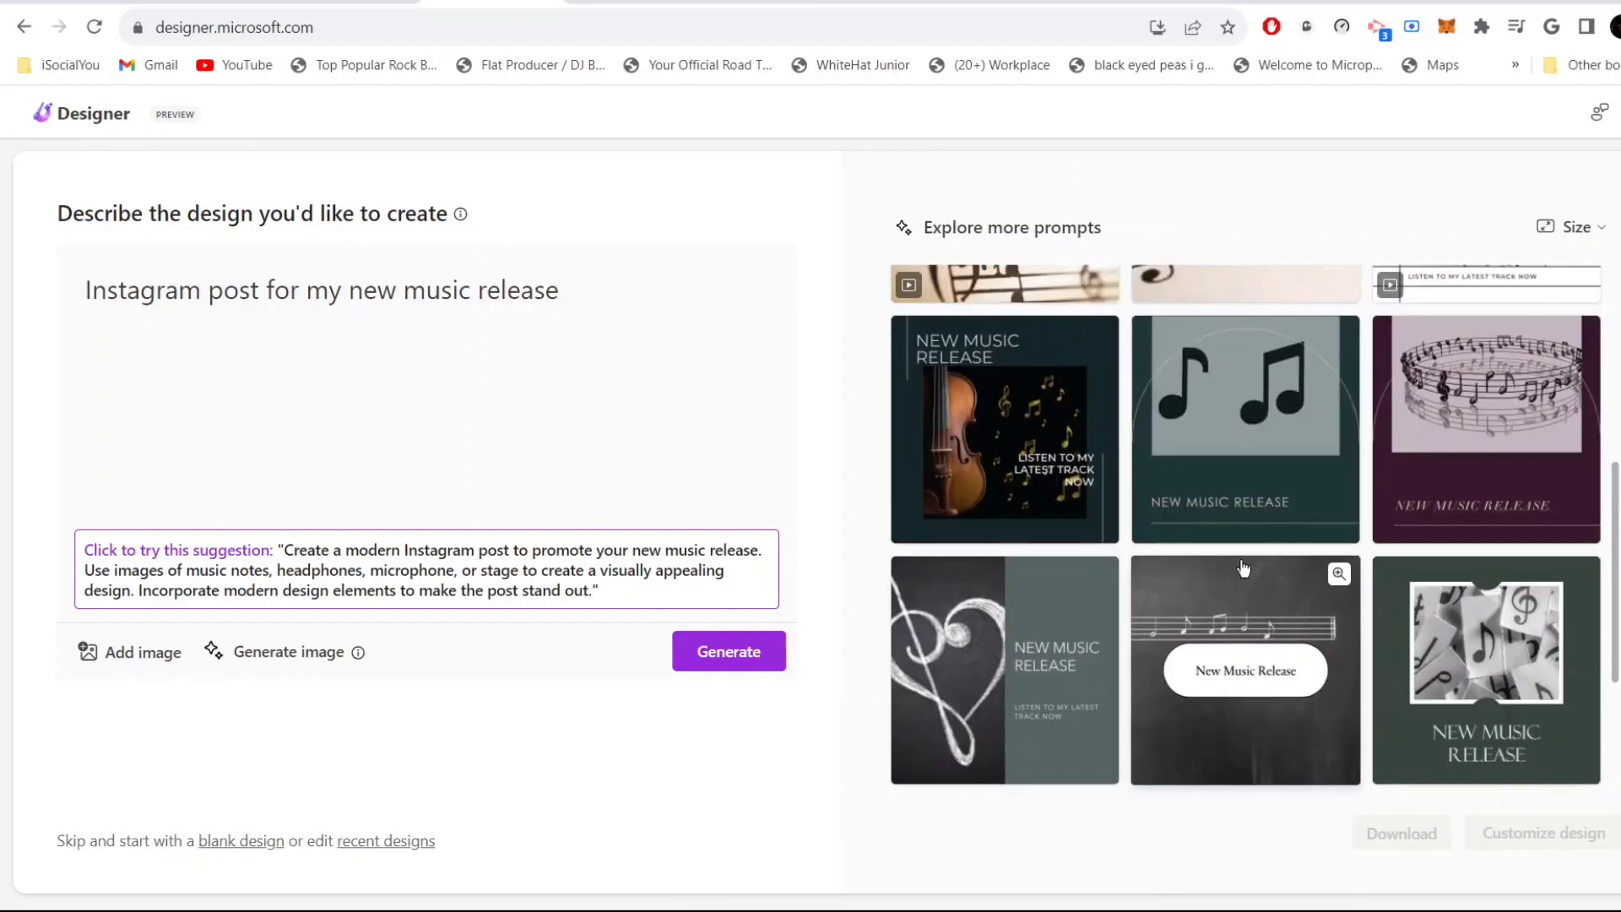
scroll(1203, 670, up, 2)
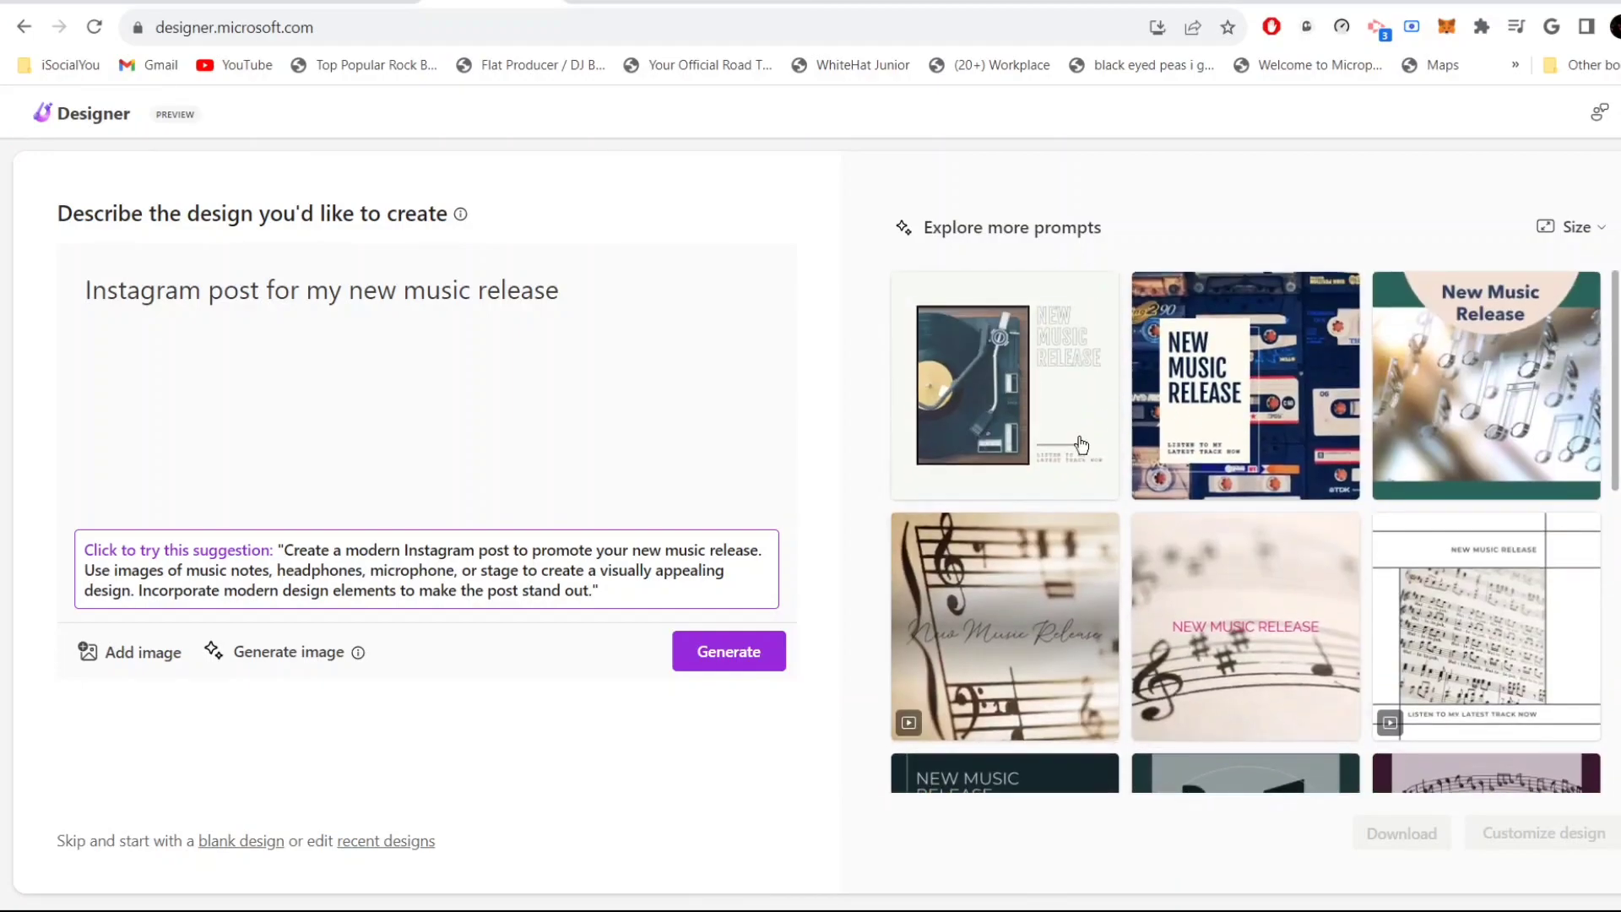
click(1252, 370)
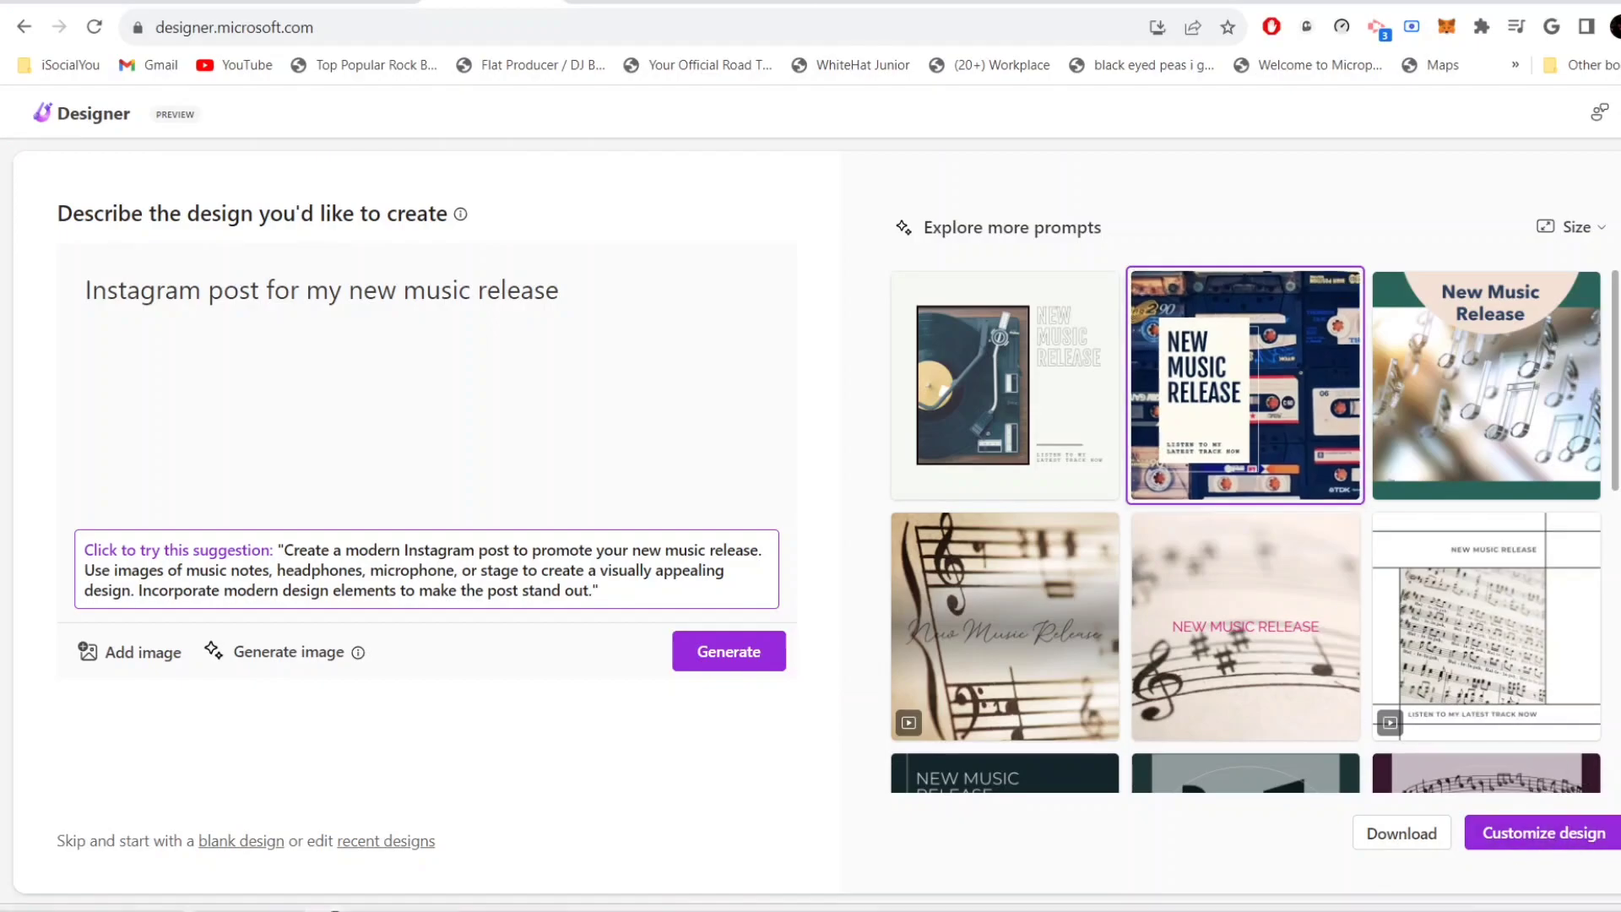
Step: Load the cassette-tape NEW MUSIC RELEASE template into the editor via Customize design
click(1556, 842)
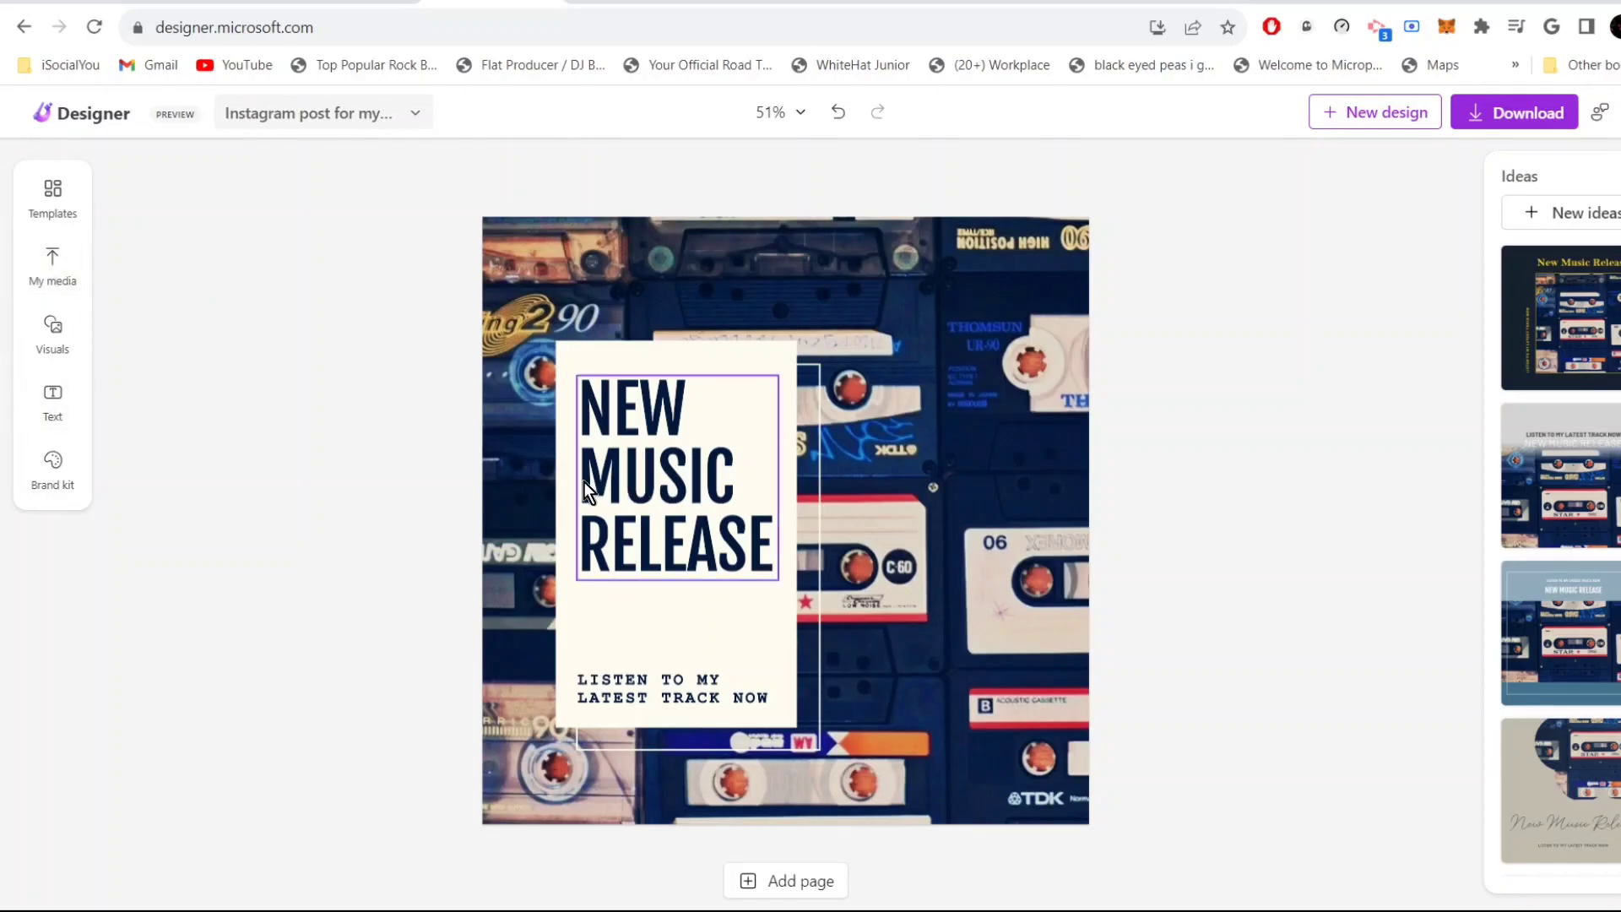
Step: Browse the Visuals library's photos, then its Graphics and Videos tabs
click(52, 330)
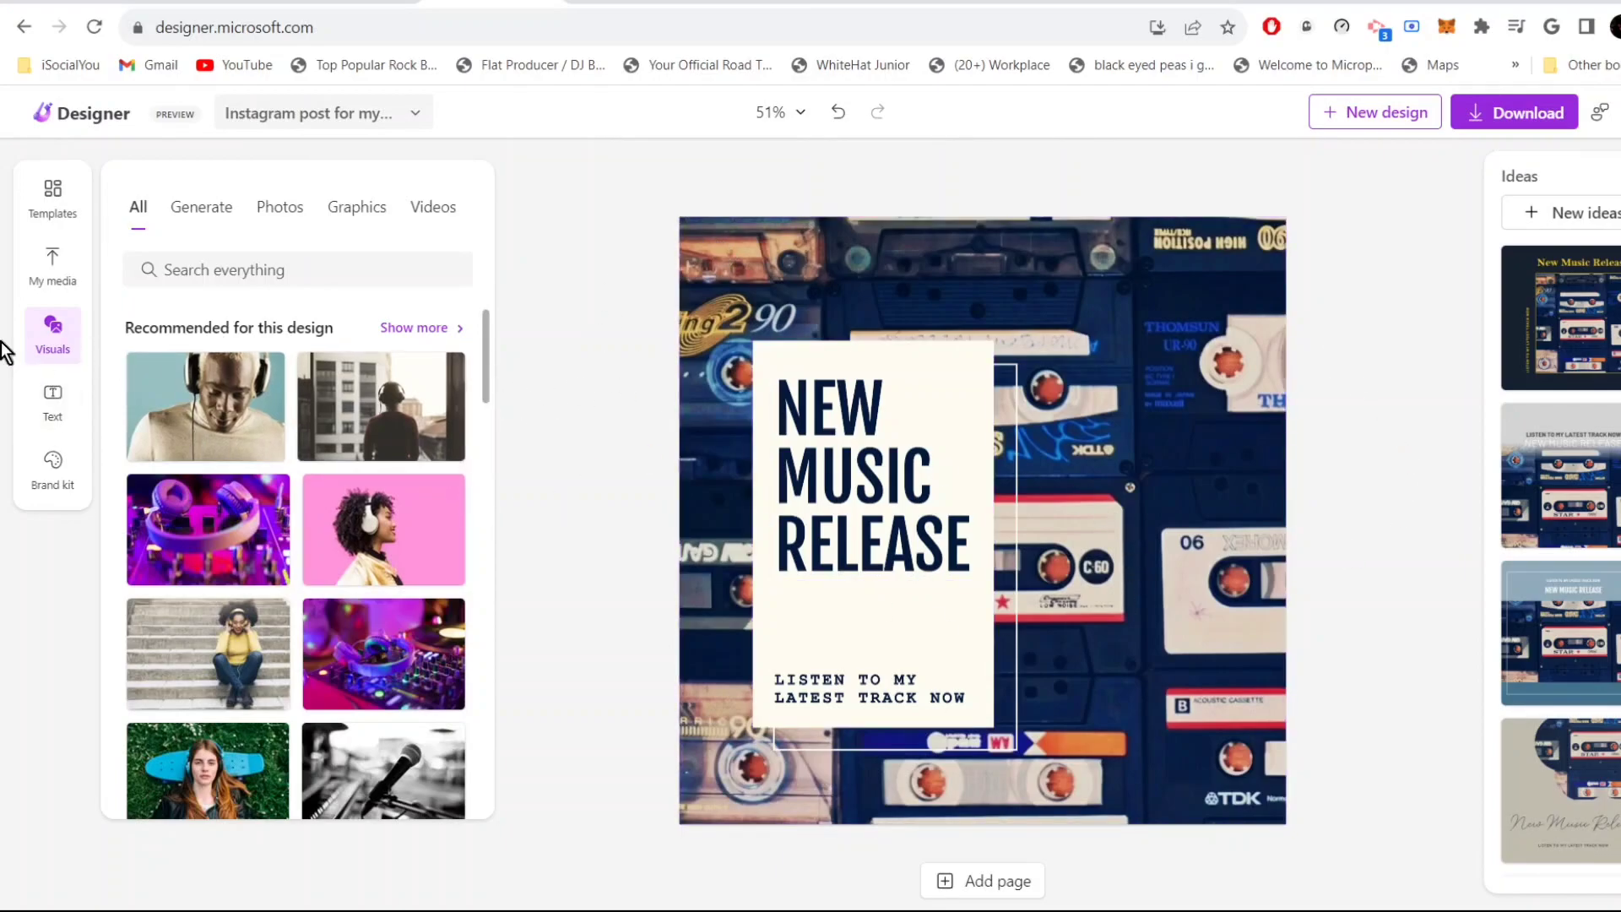
scroll(374, 518, down, 3)
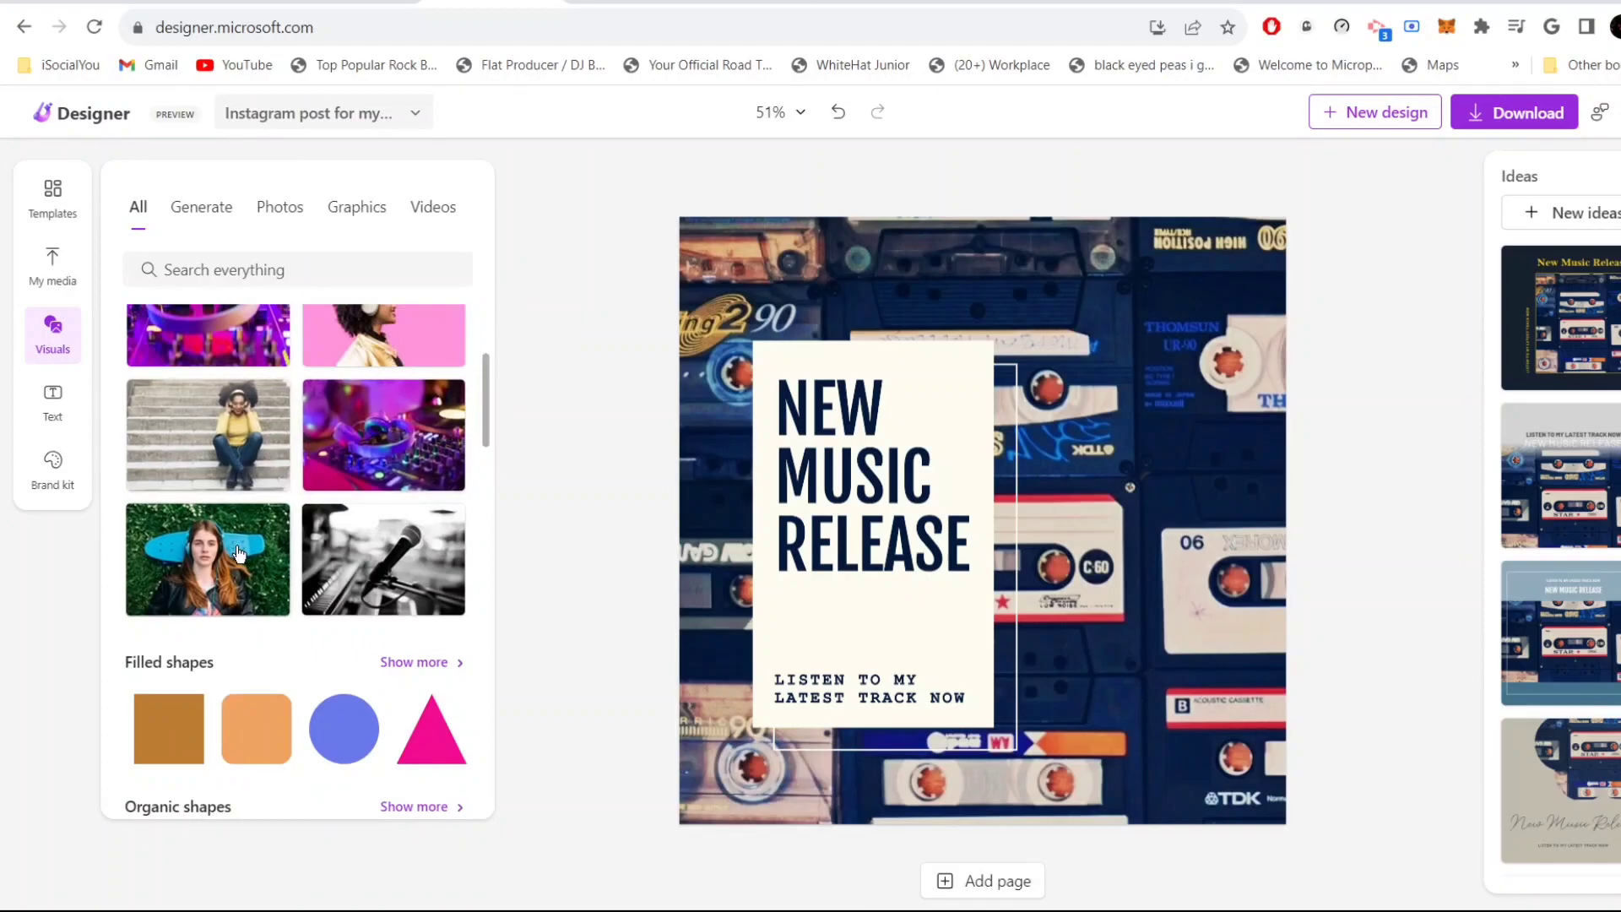
scroll(239, 553, down, 4)
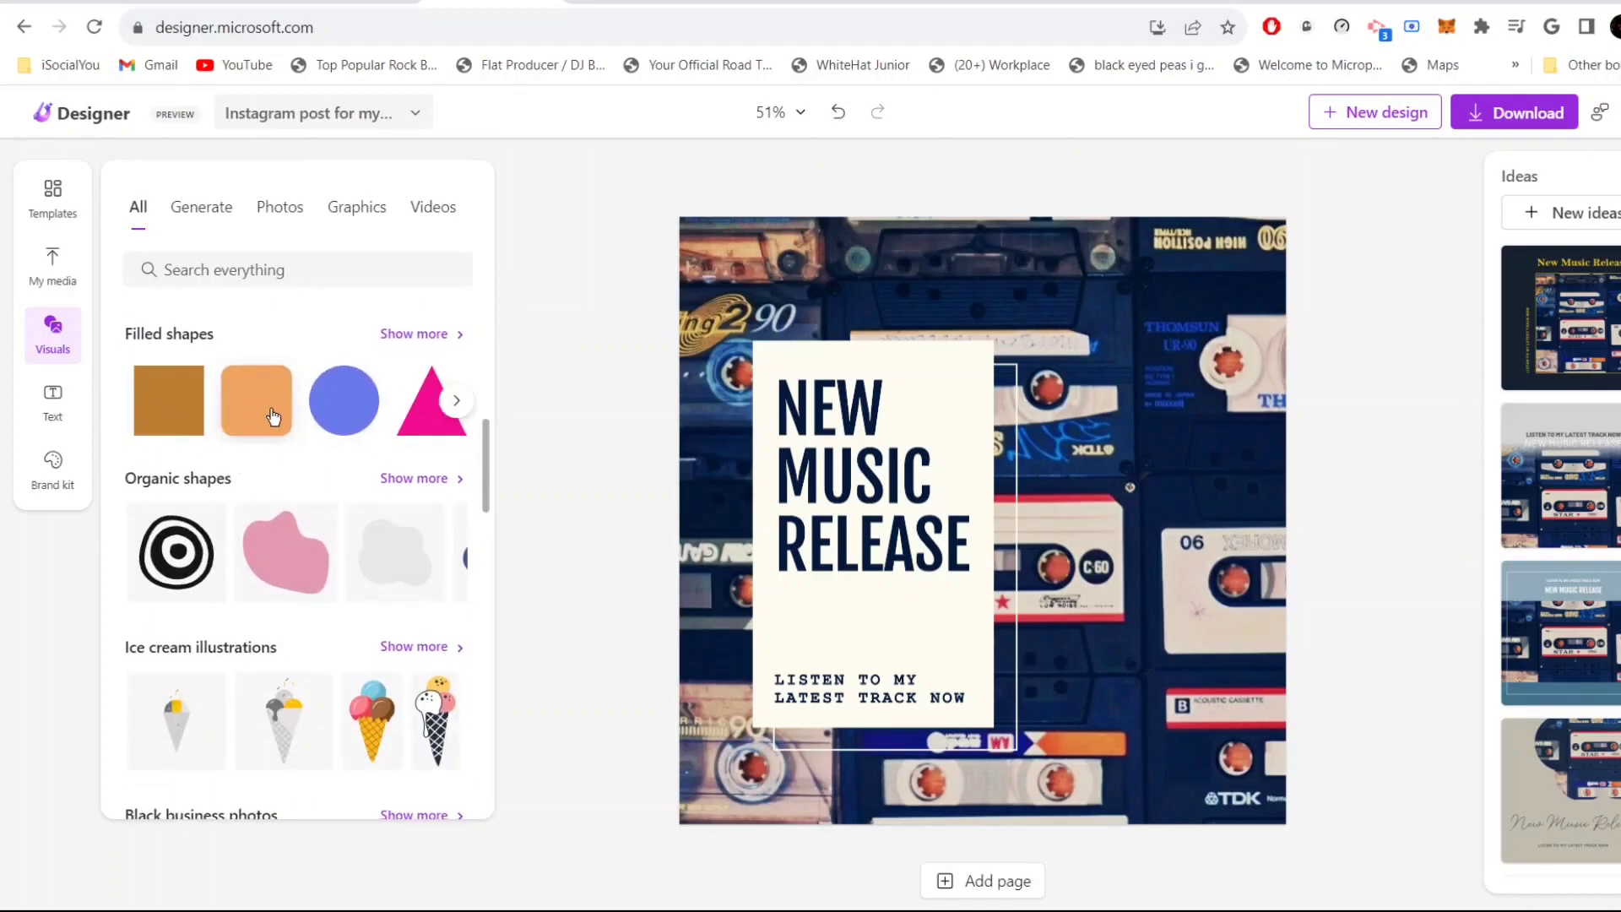
click(353, 210)
click(429, 211)
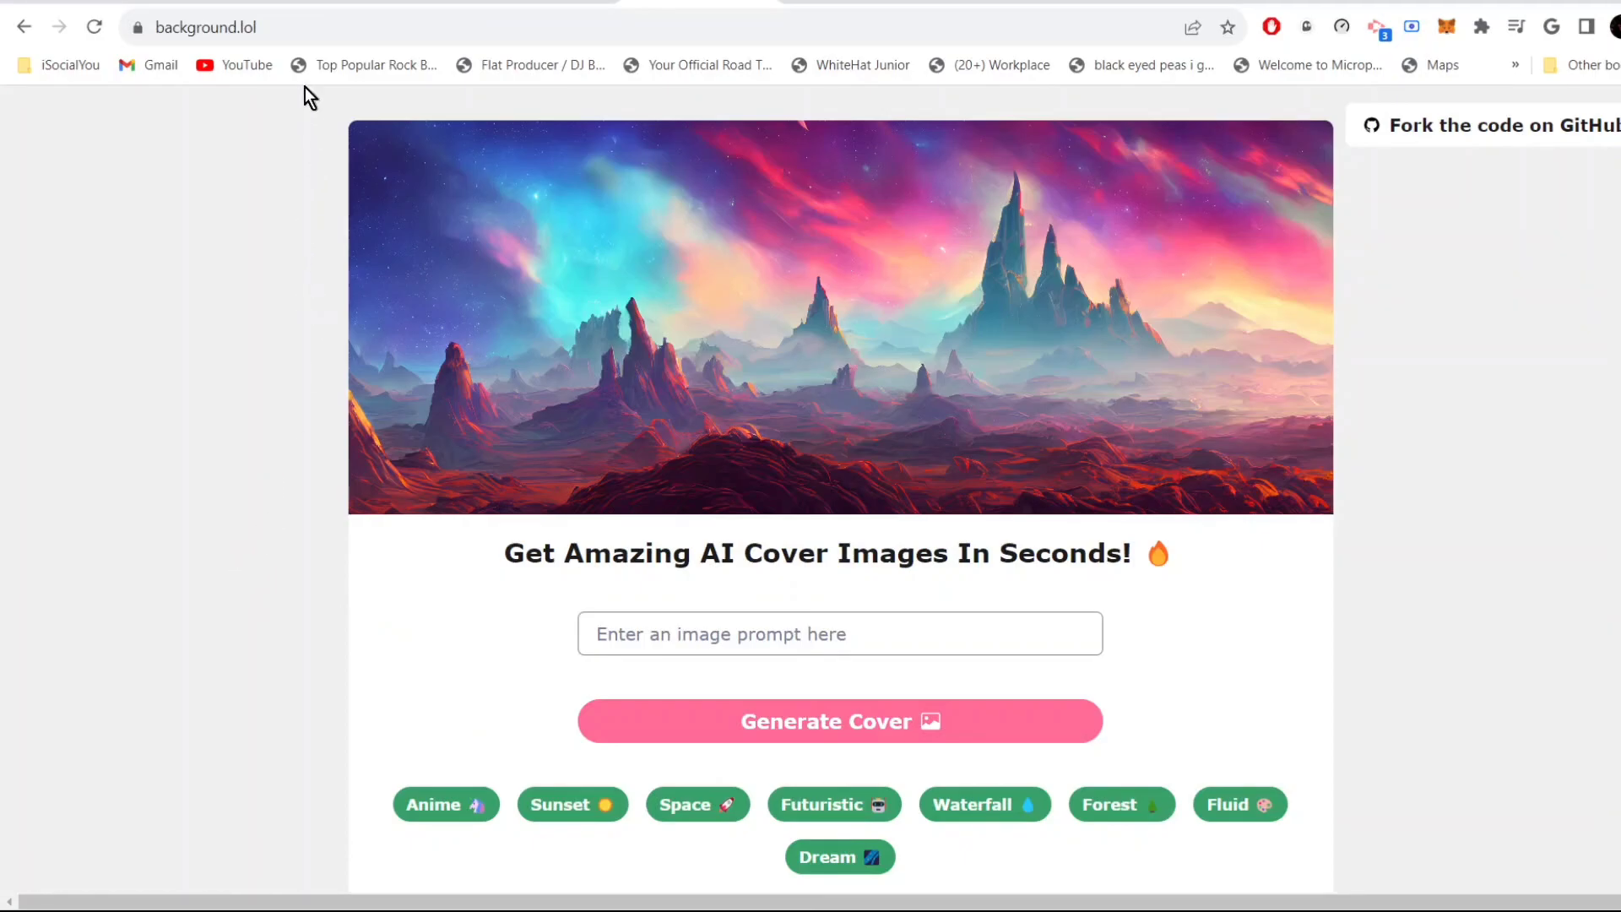
Step: Enter 'futuristic tree house' in background.lol's image prompt field
click(245, 28)
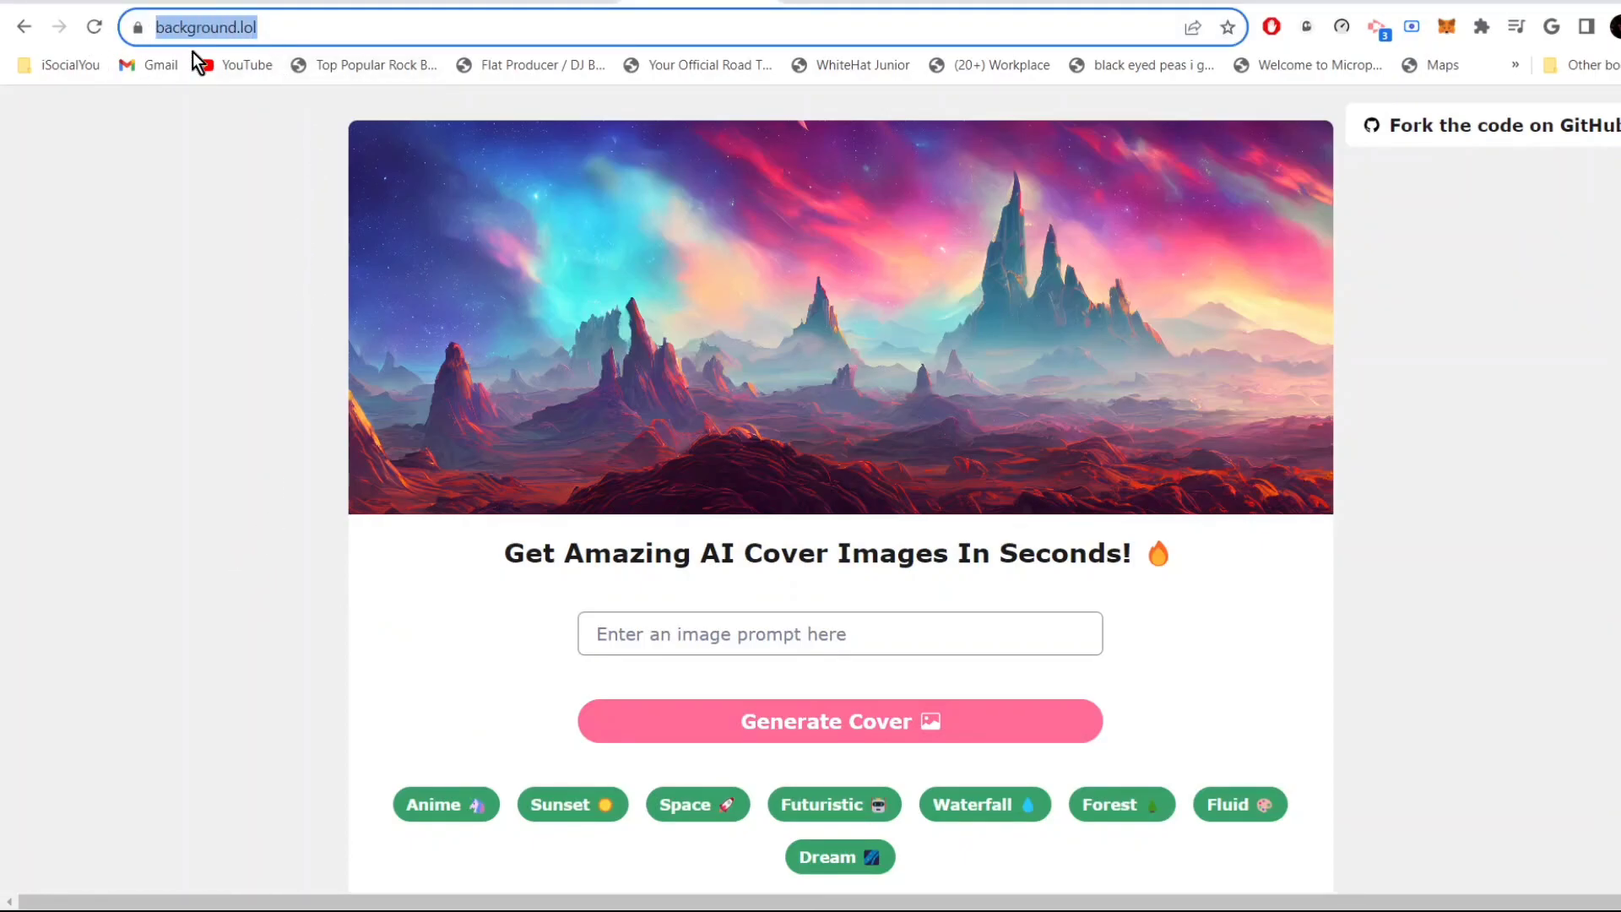
click(154, 617)
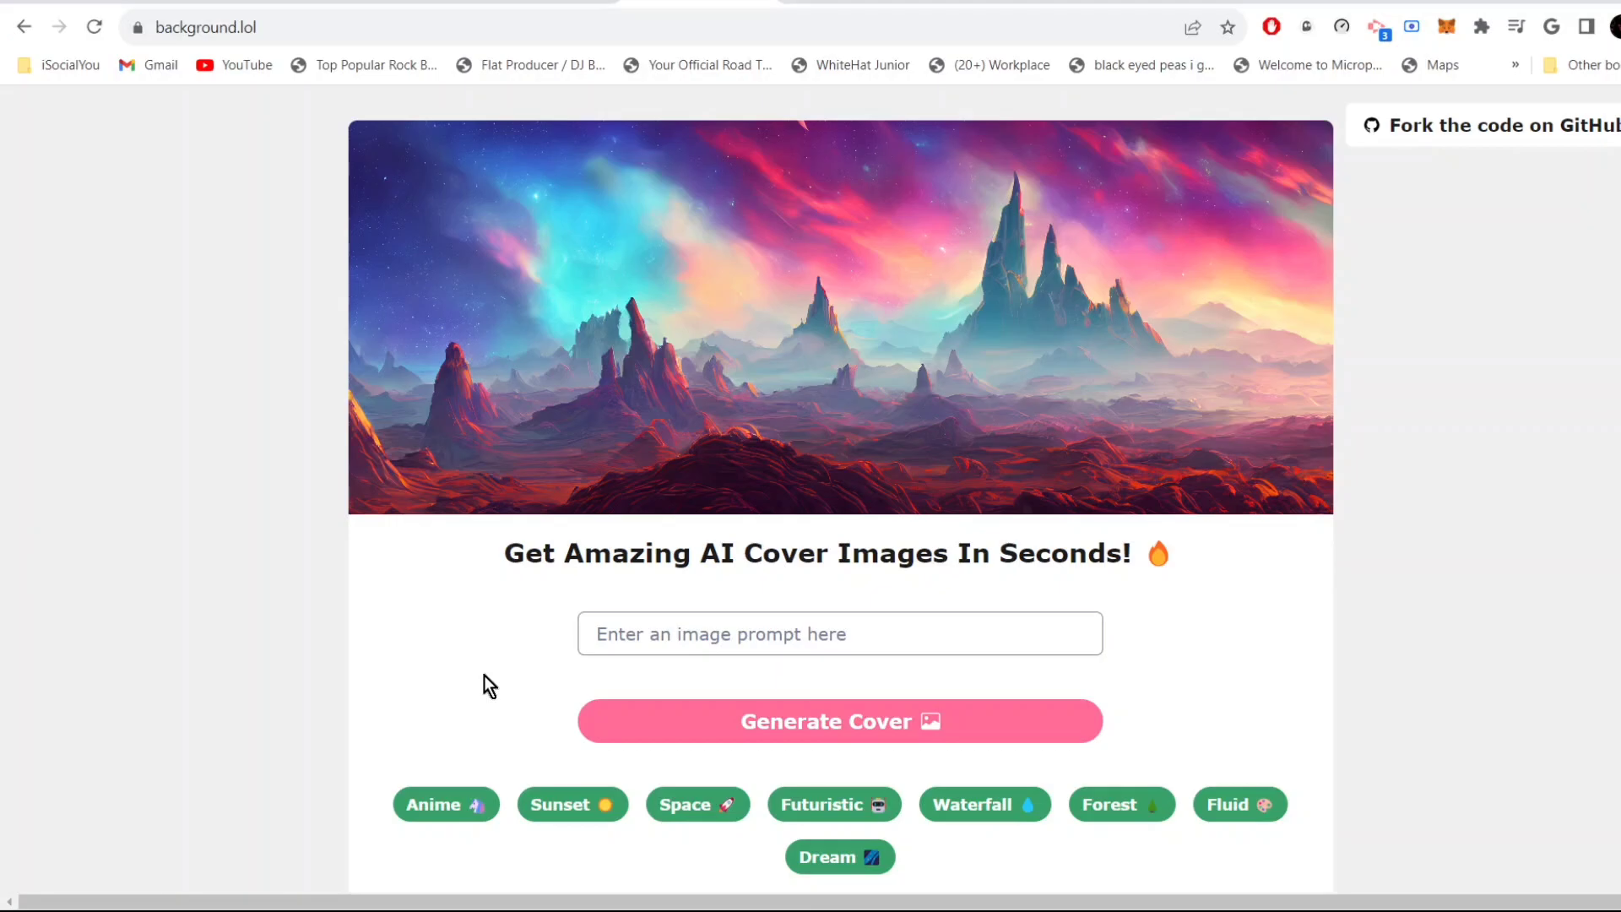
click(666, 643)
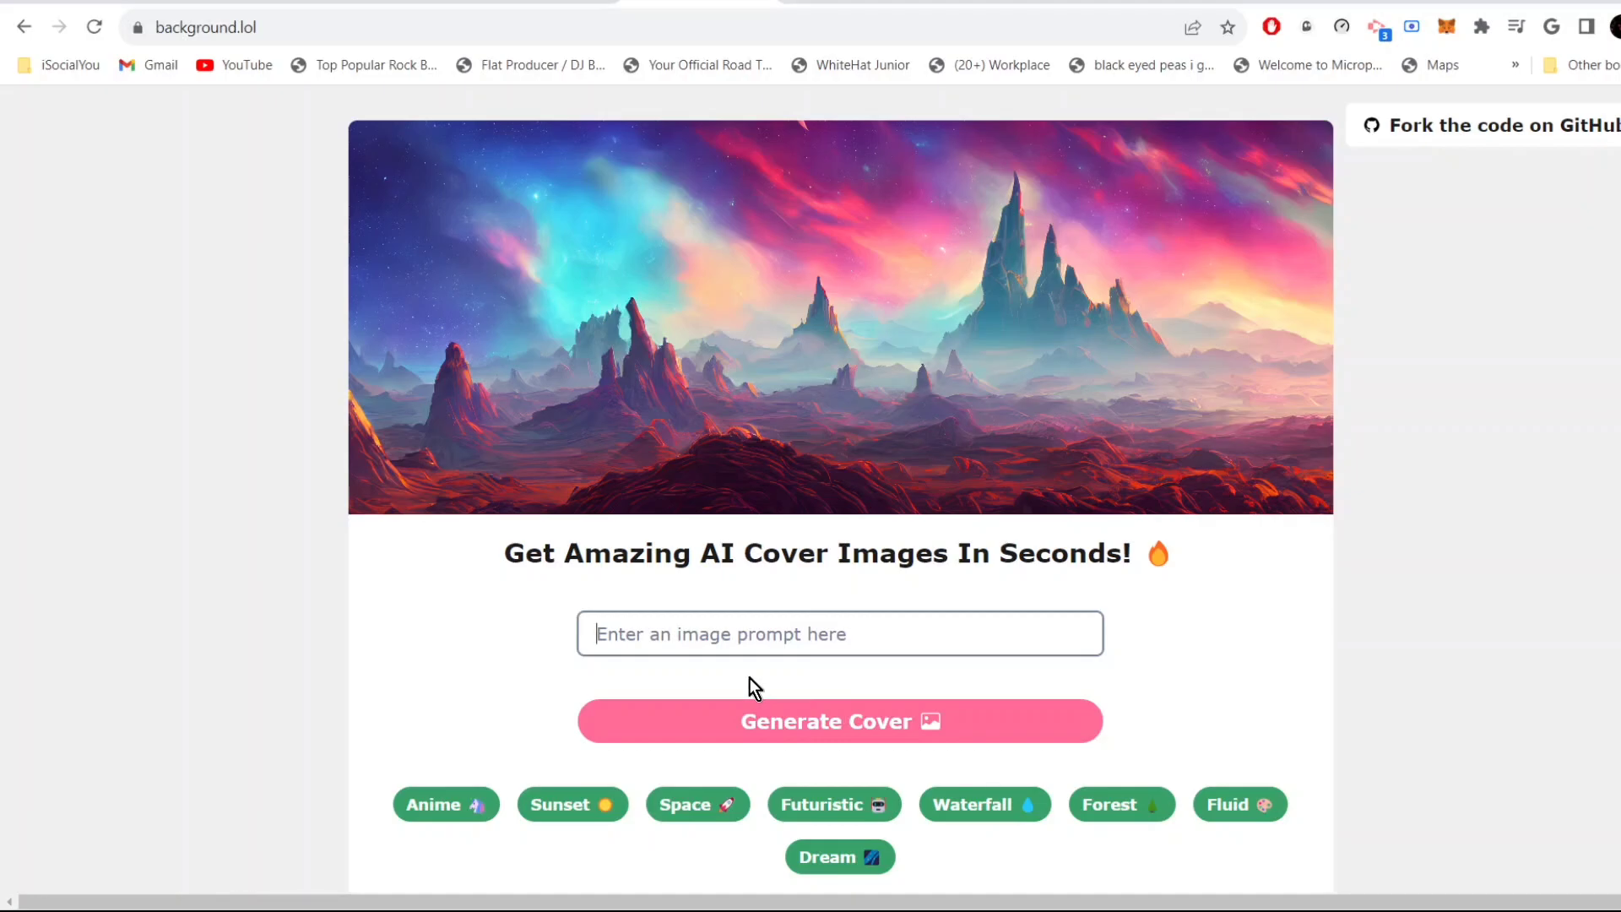
text(futu)
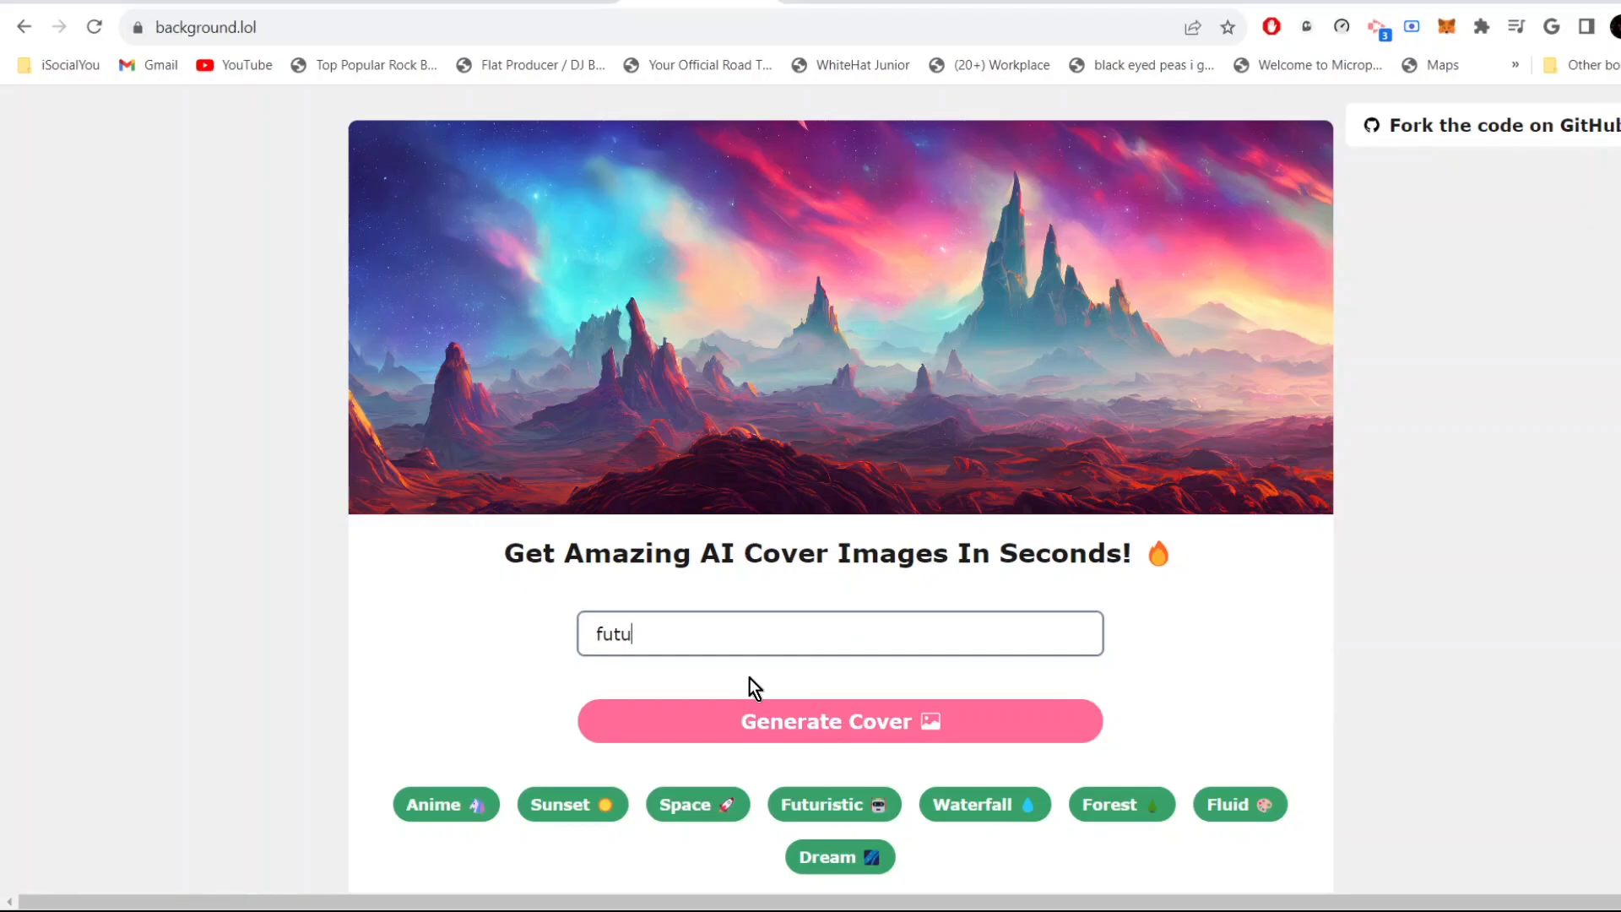
text(ristic tree house)
Step: Generate the tree house cover and dismiss the 'Add AI generated images' popup
click(847, 734)
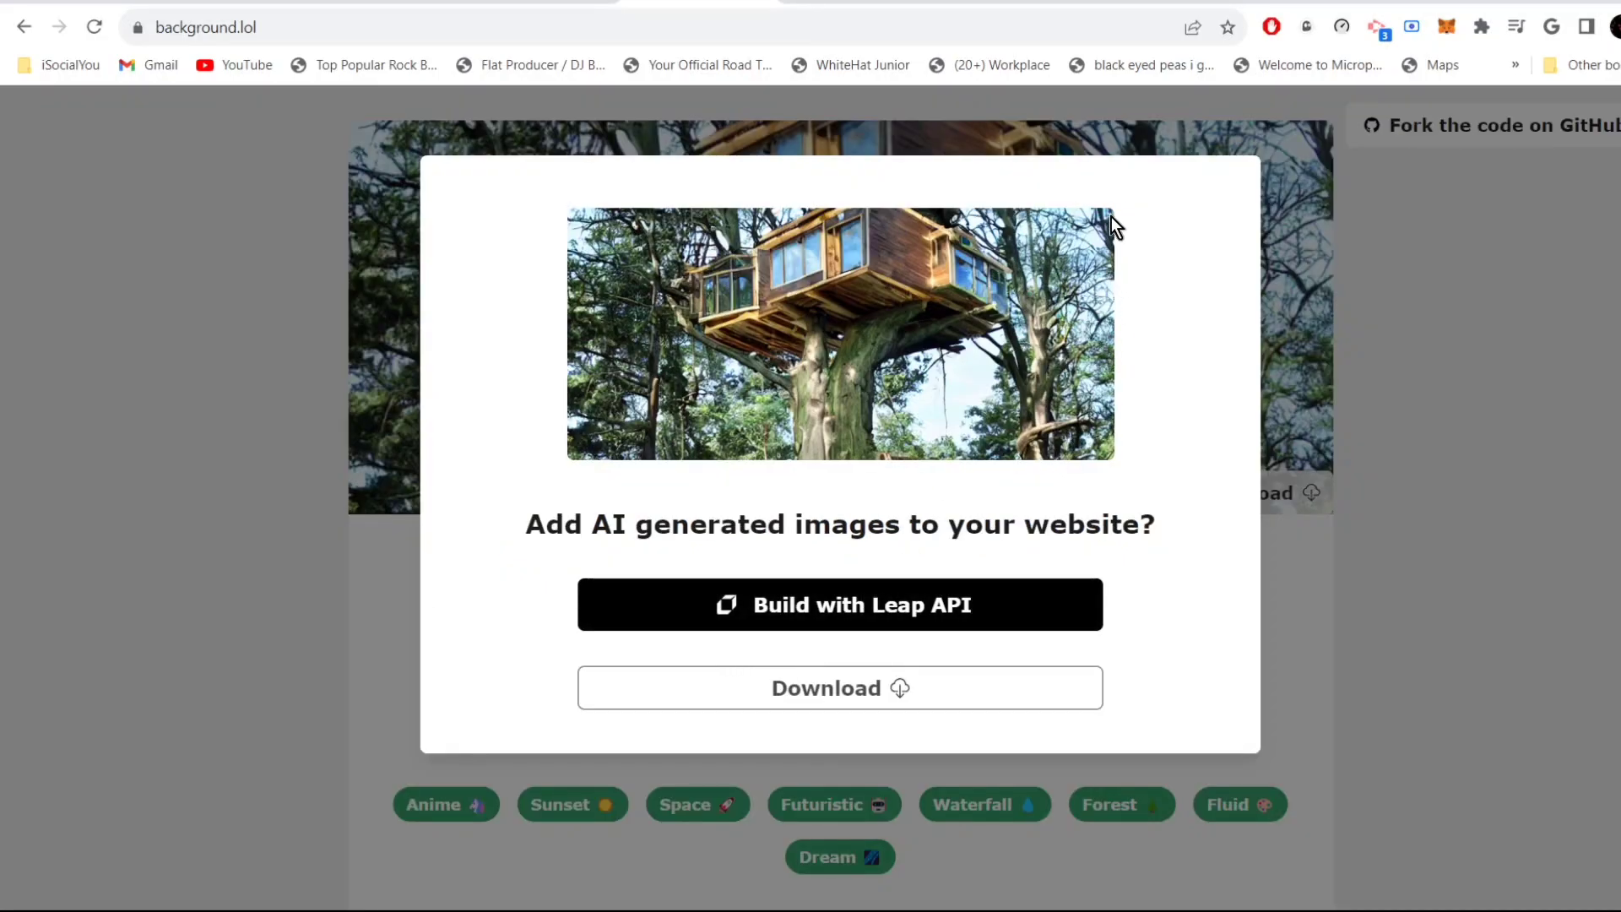
drag(1113, 216, 956, 286)
click(1295, 586)
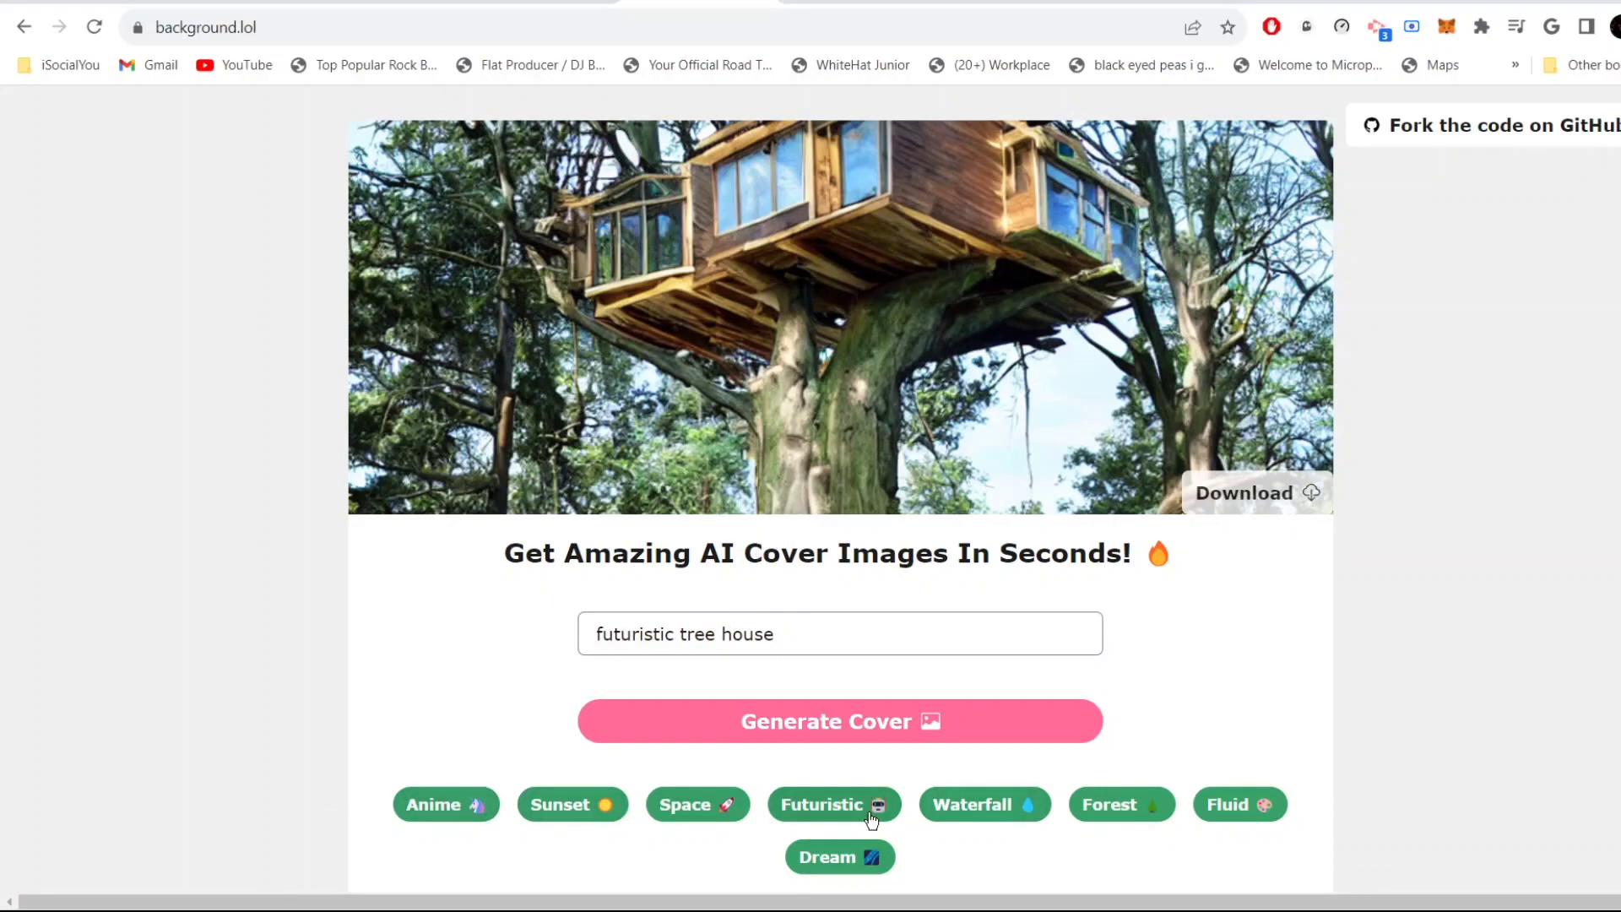
Step: Apply the Anime preset, generate the anime landscape cover, and close the popup
click(448, 808)
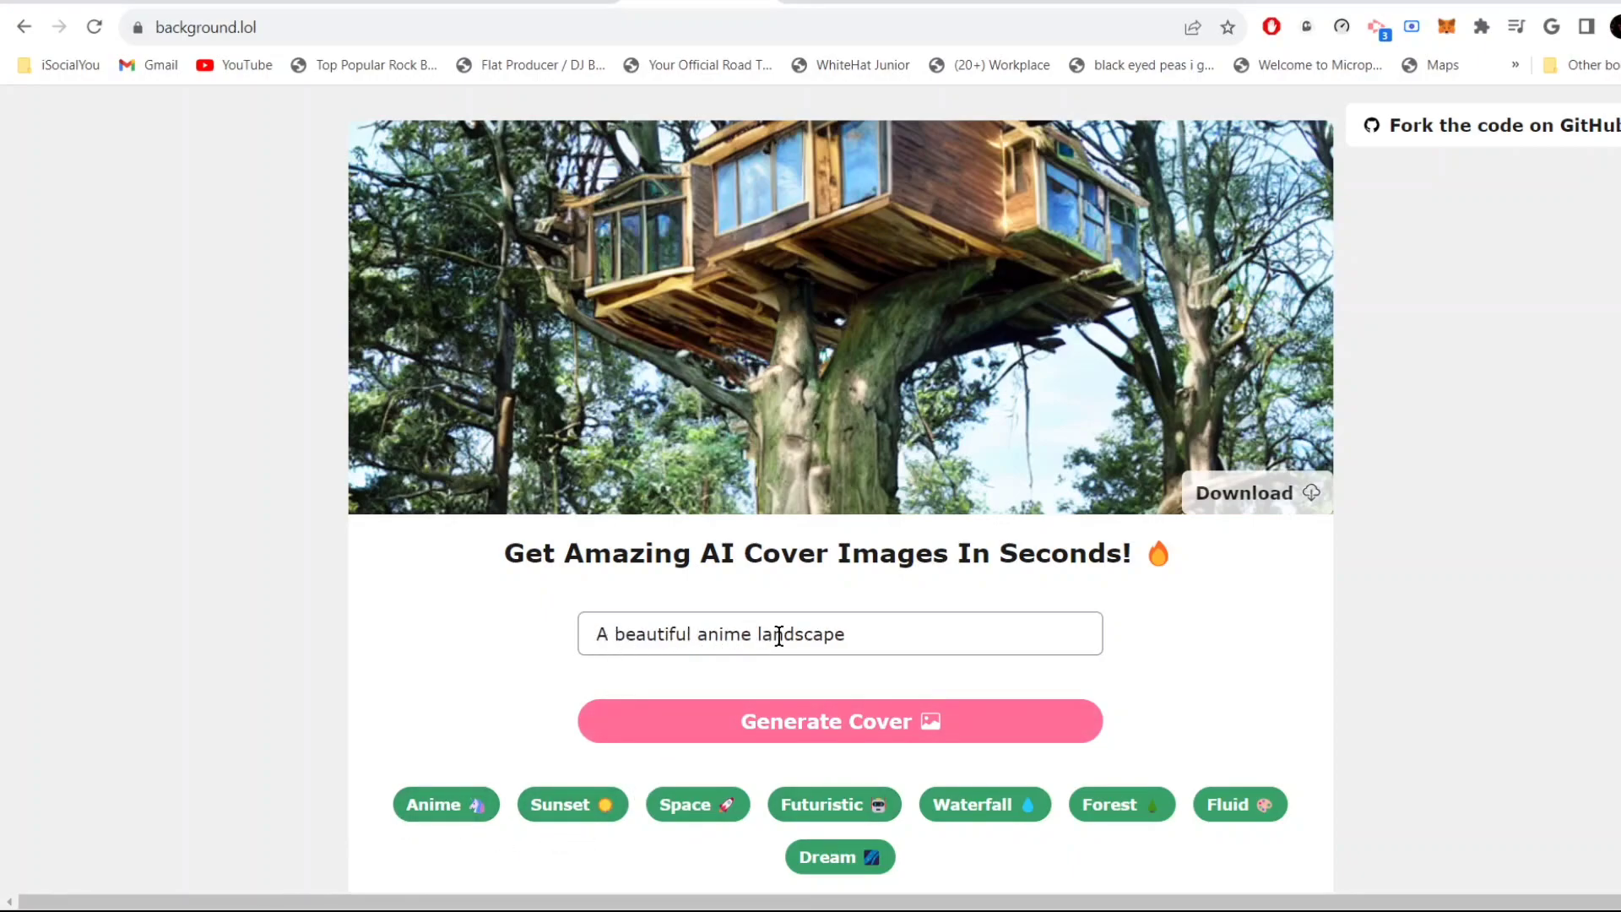
click(844, 725)
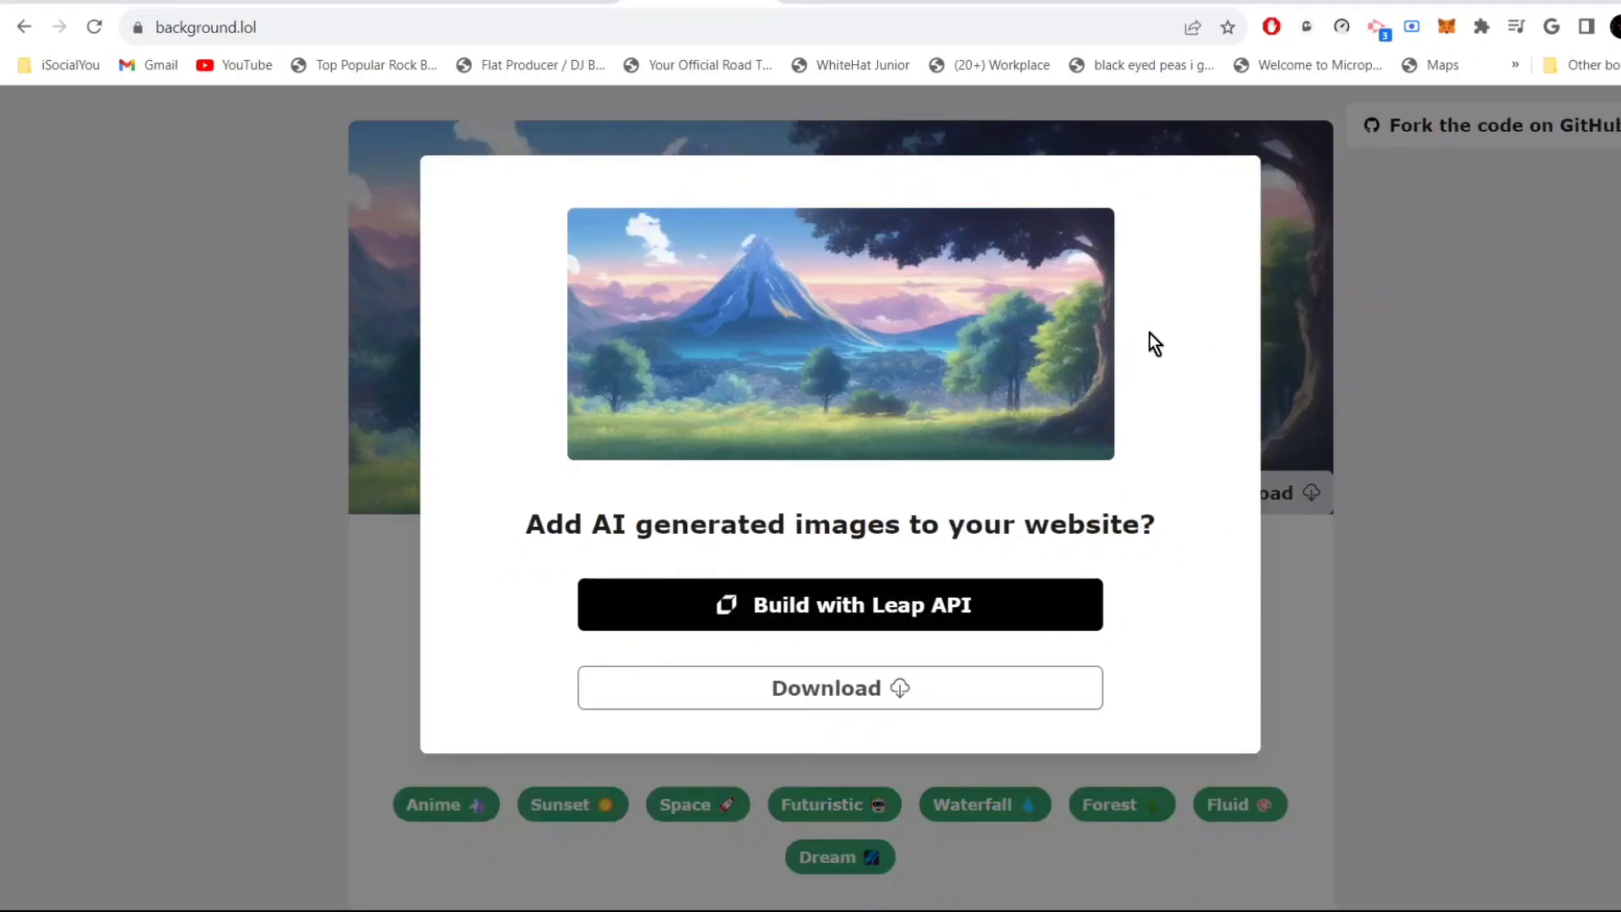
click(1315, 589)
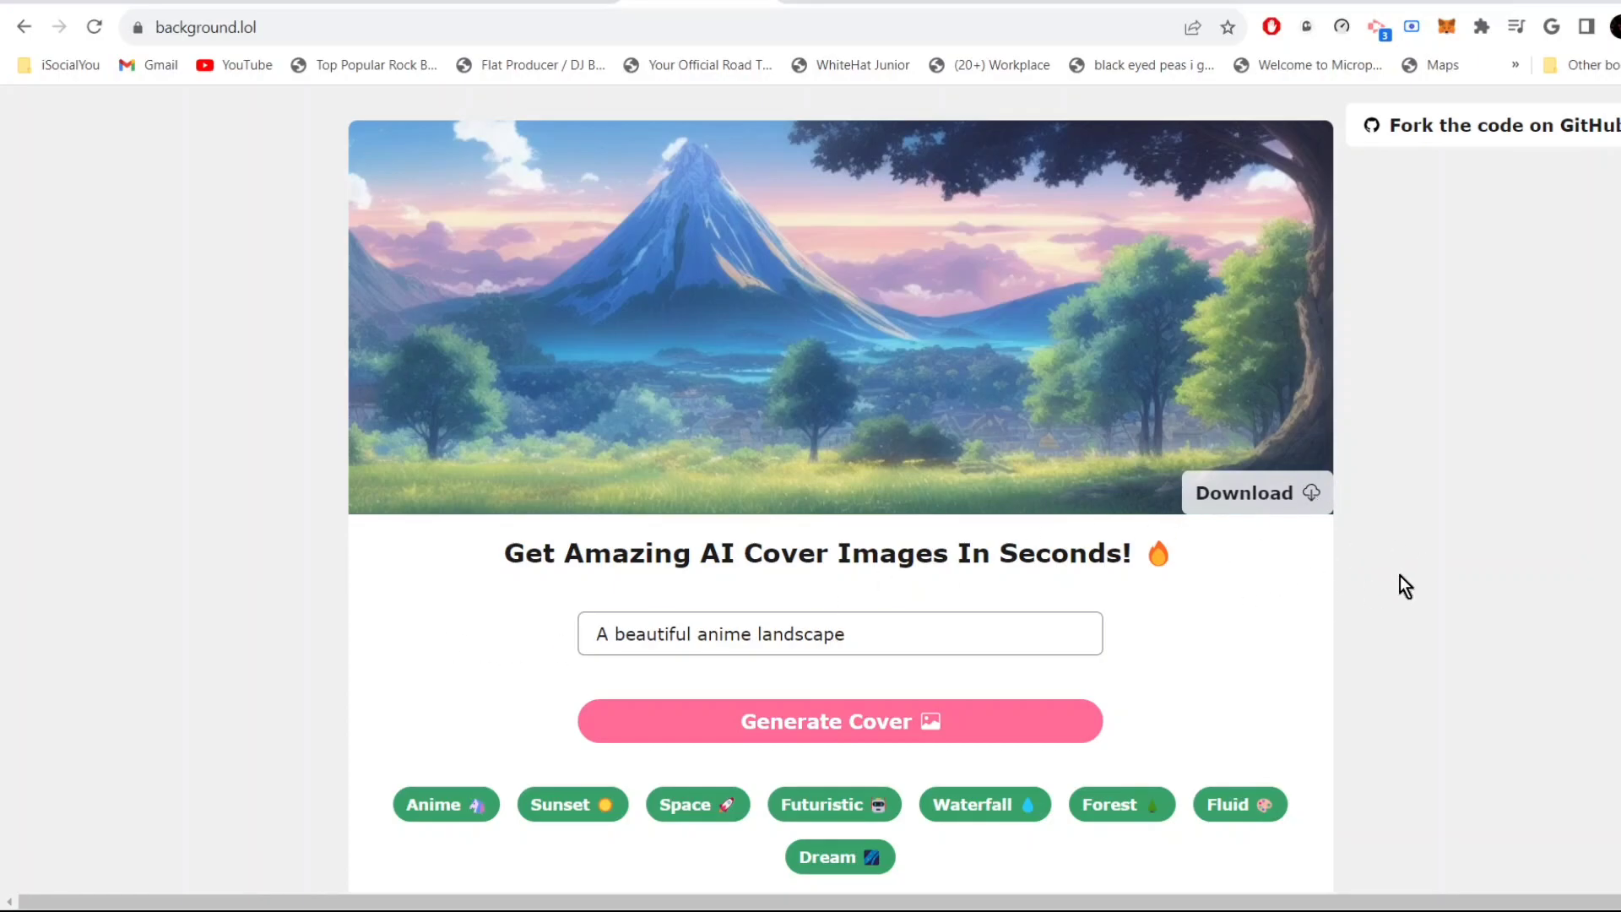
Step: Switch to the cutout.pro tab
key(ctrl+Tab)
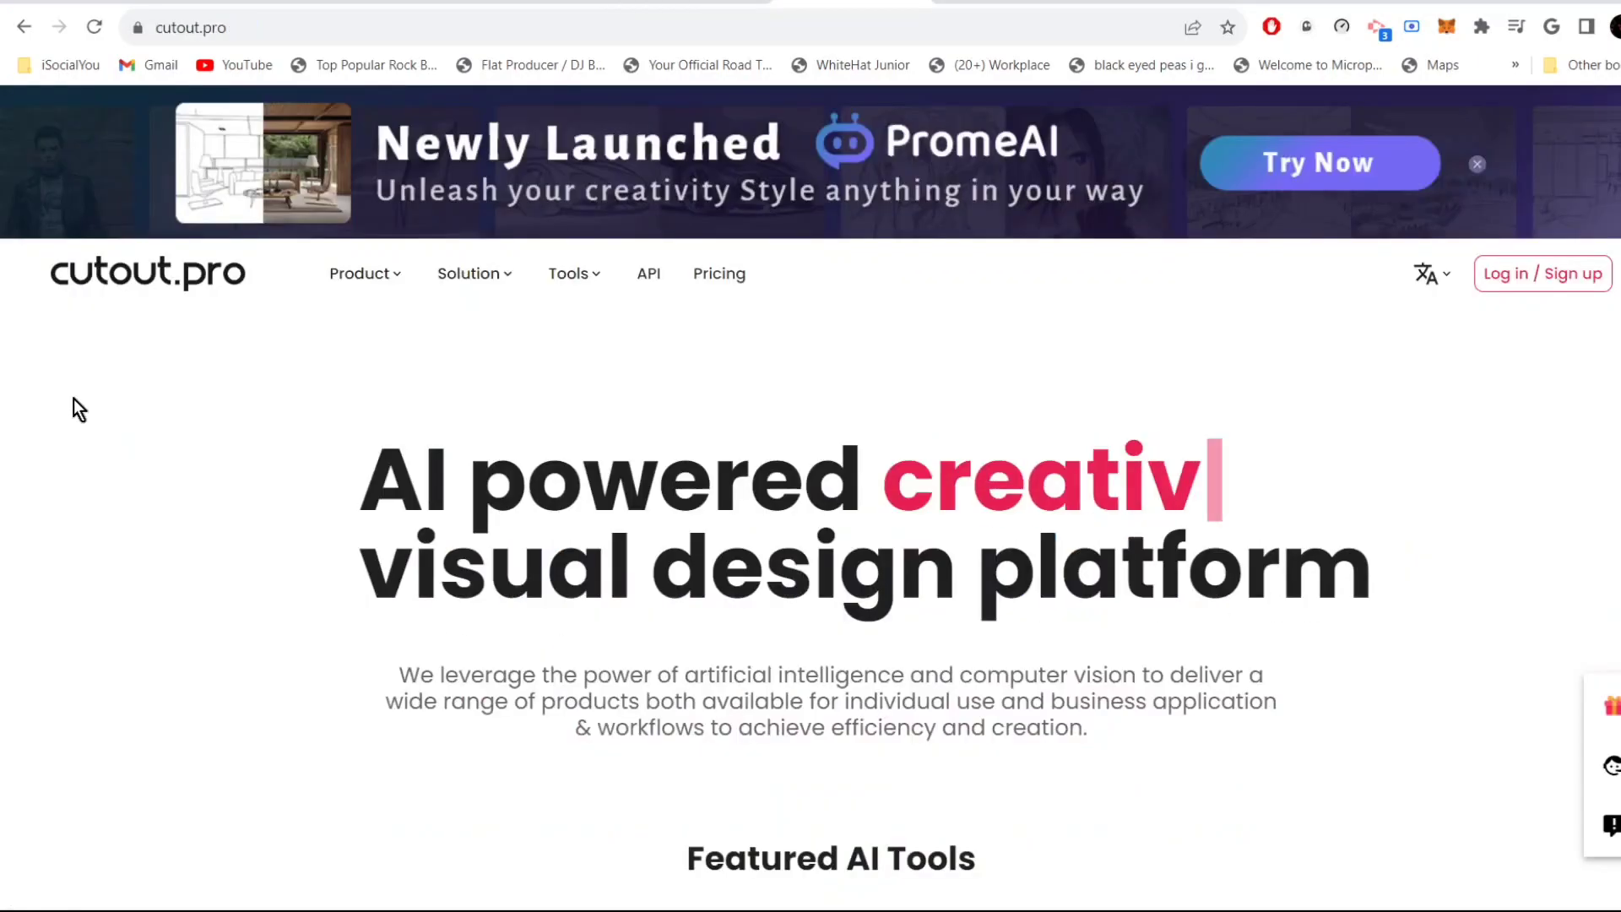
click(260, 28)
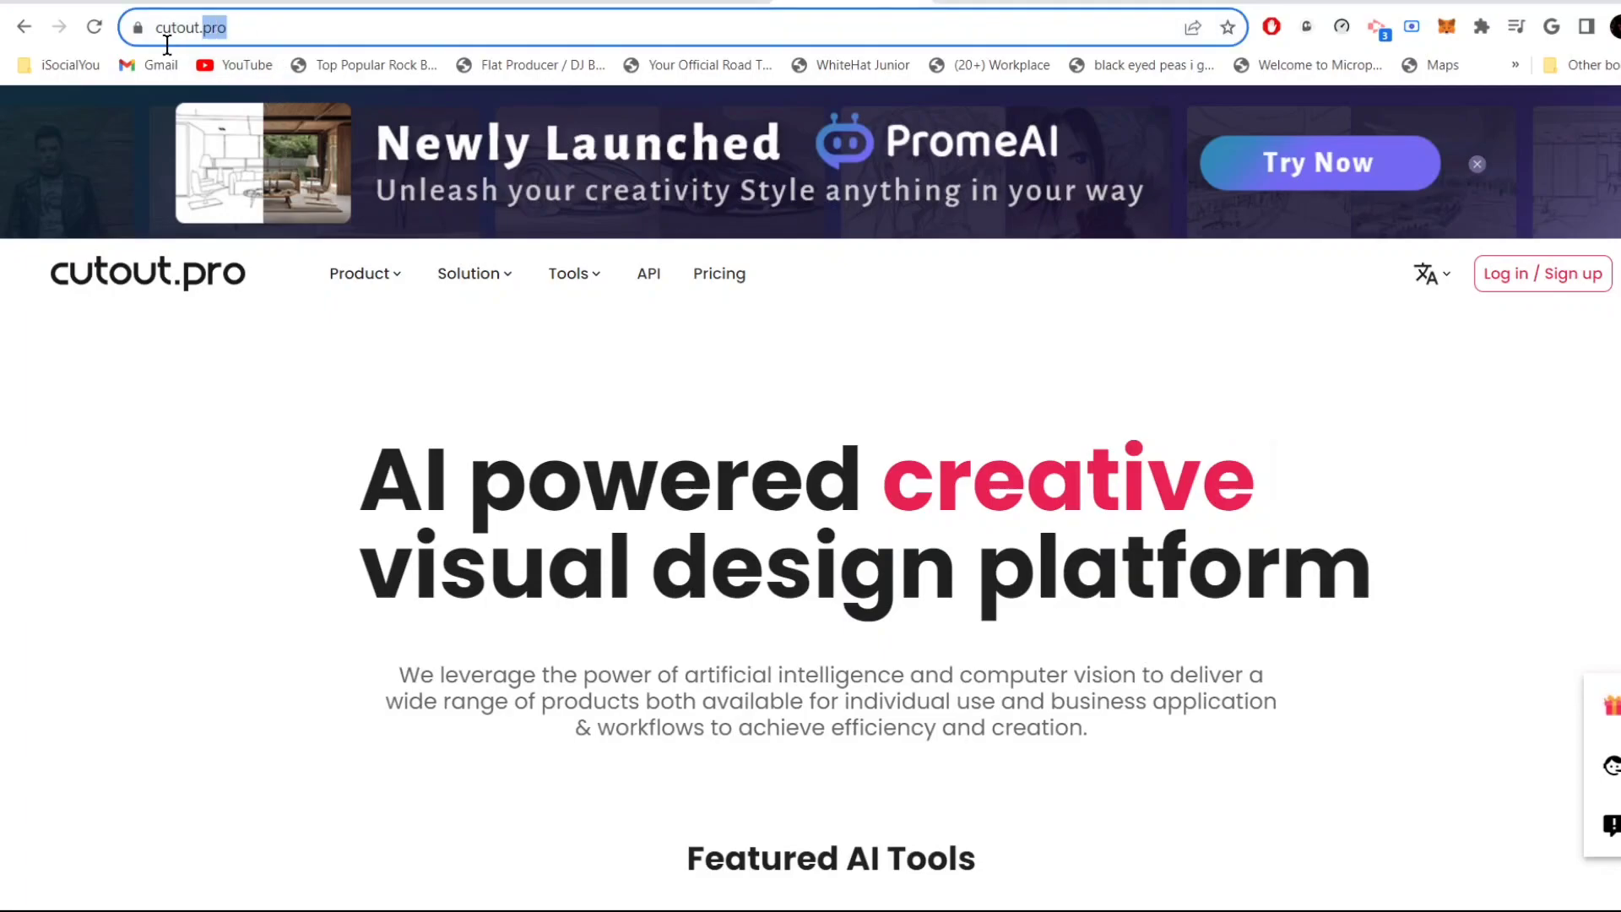
click(271, 428)
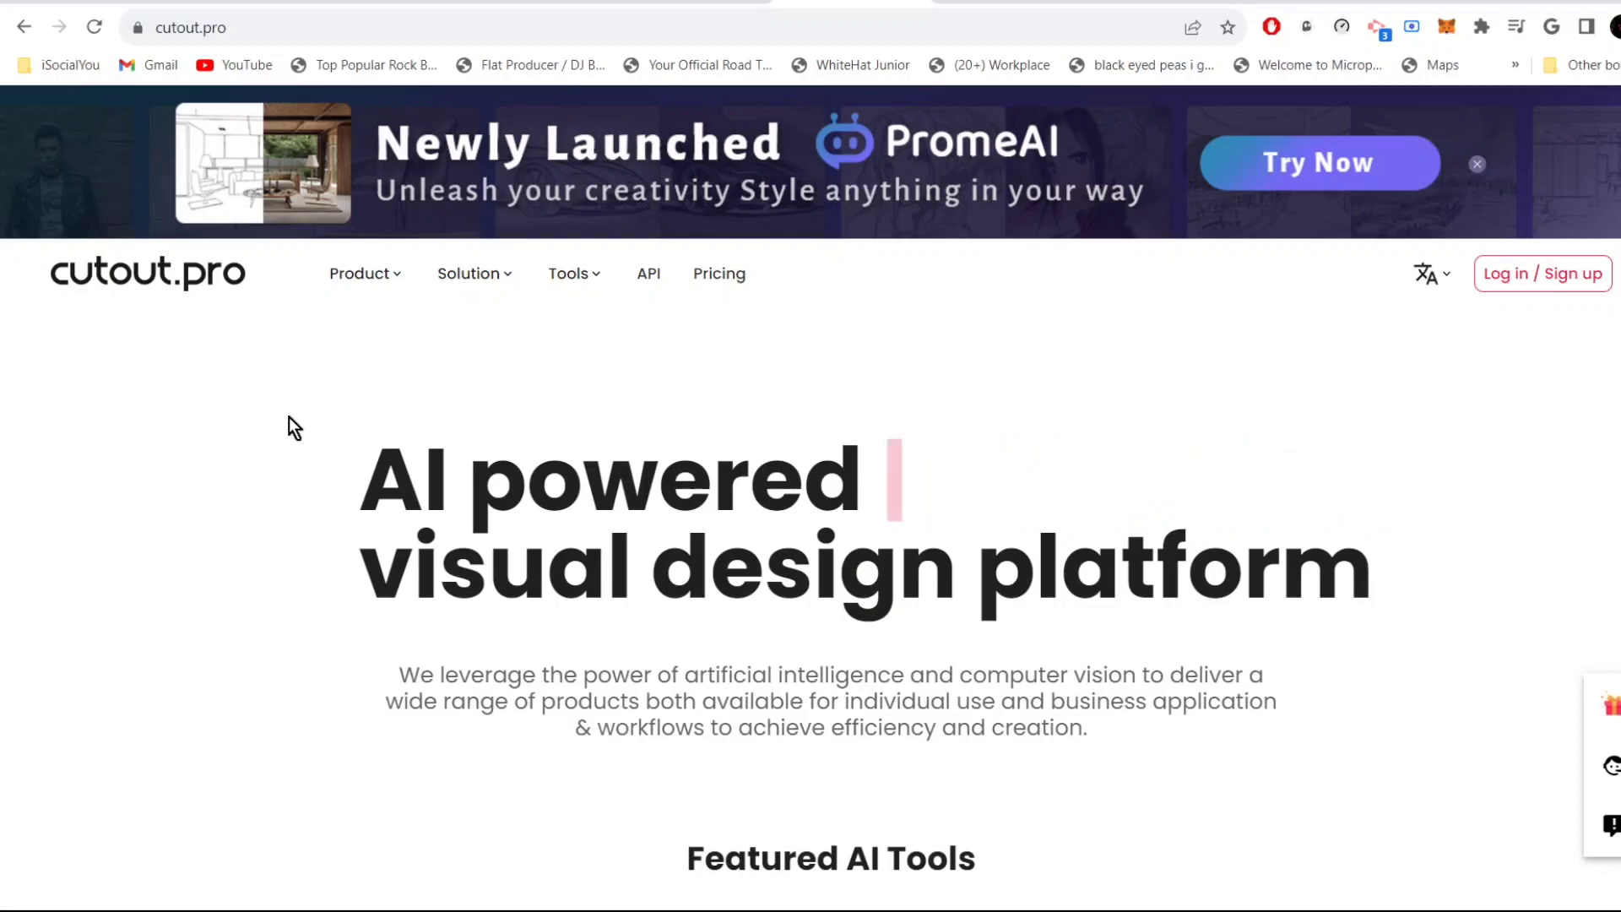
Step: Drag the before/after sliders on the video background removal and object removal demos
scroll(457, 492, down, 5)
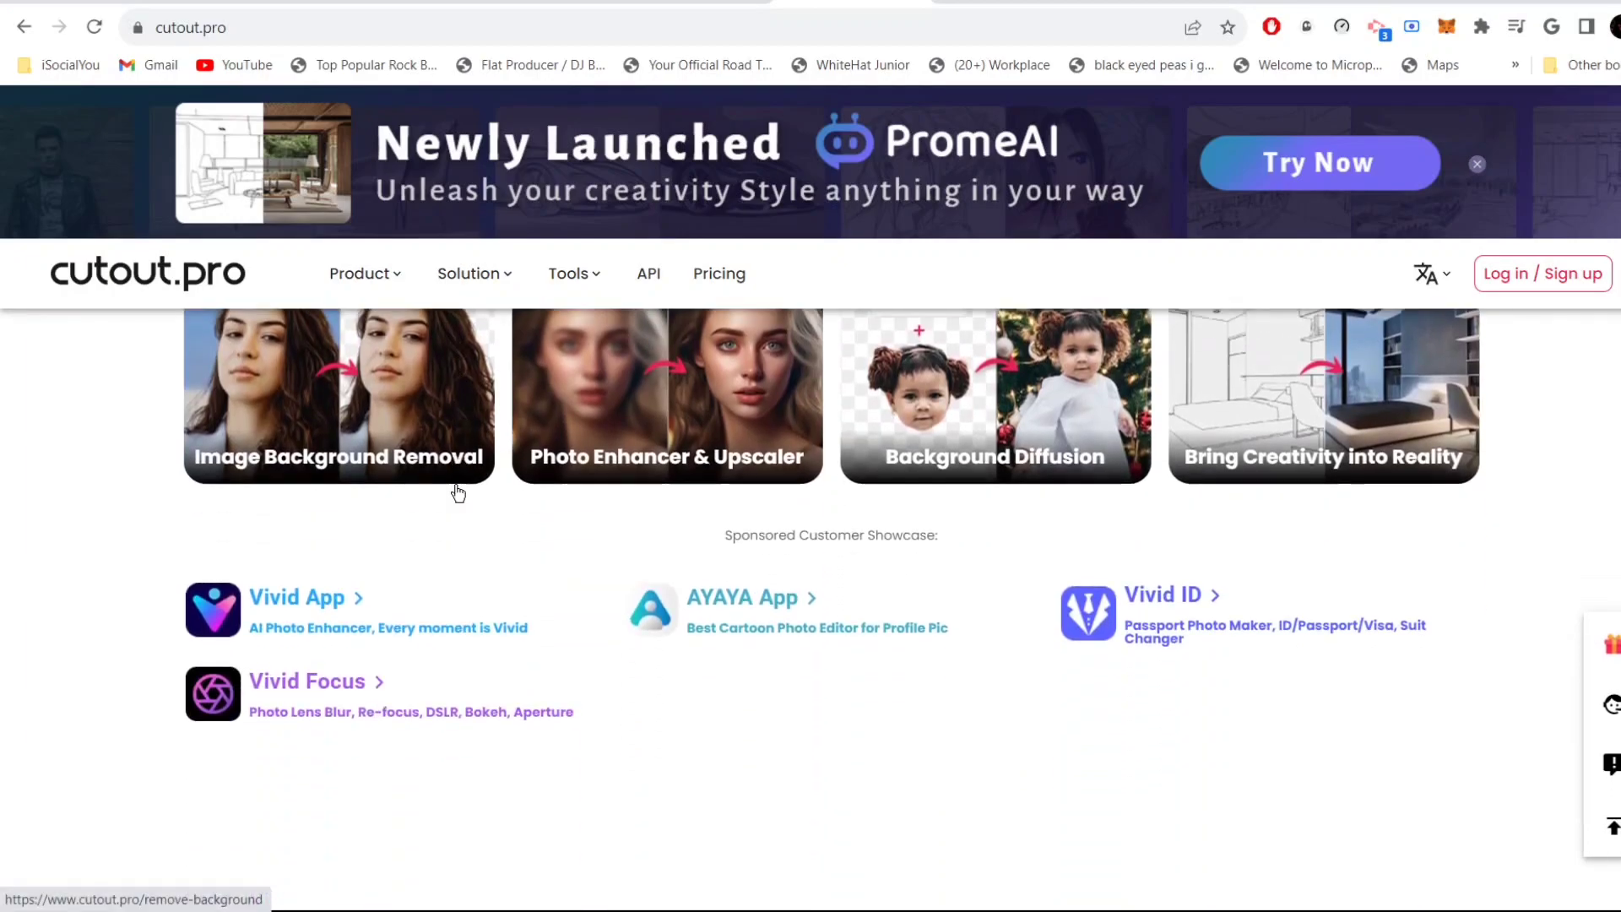
scroll(457, 493, down, 5)
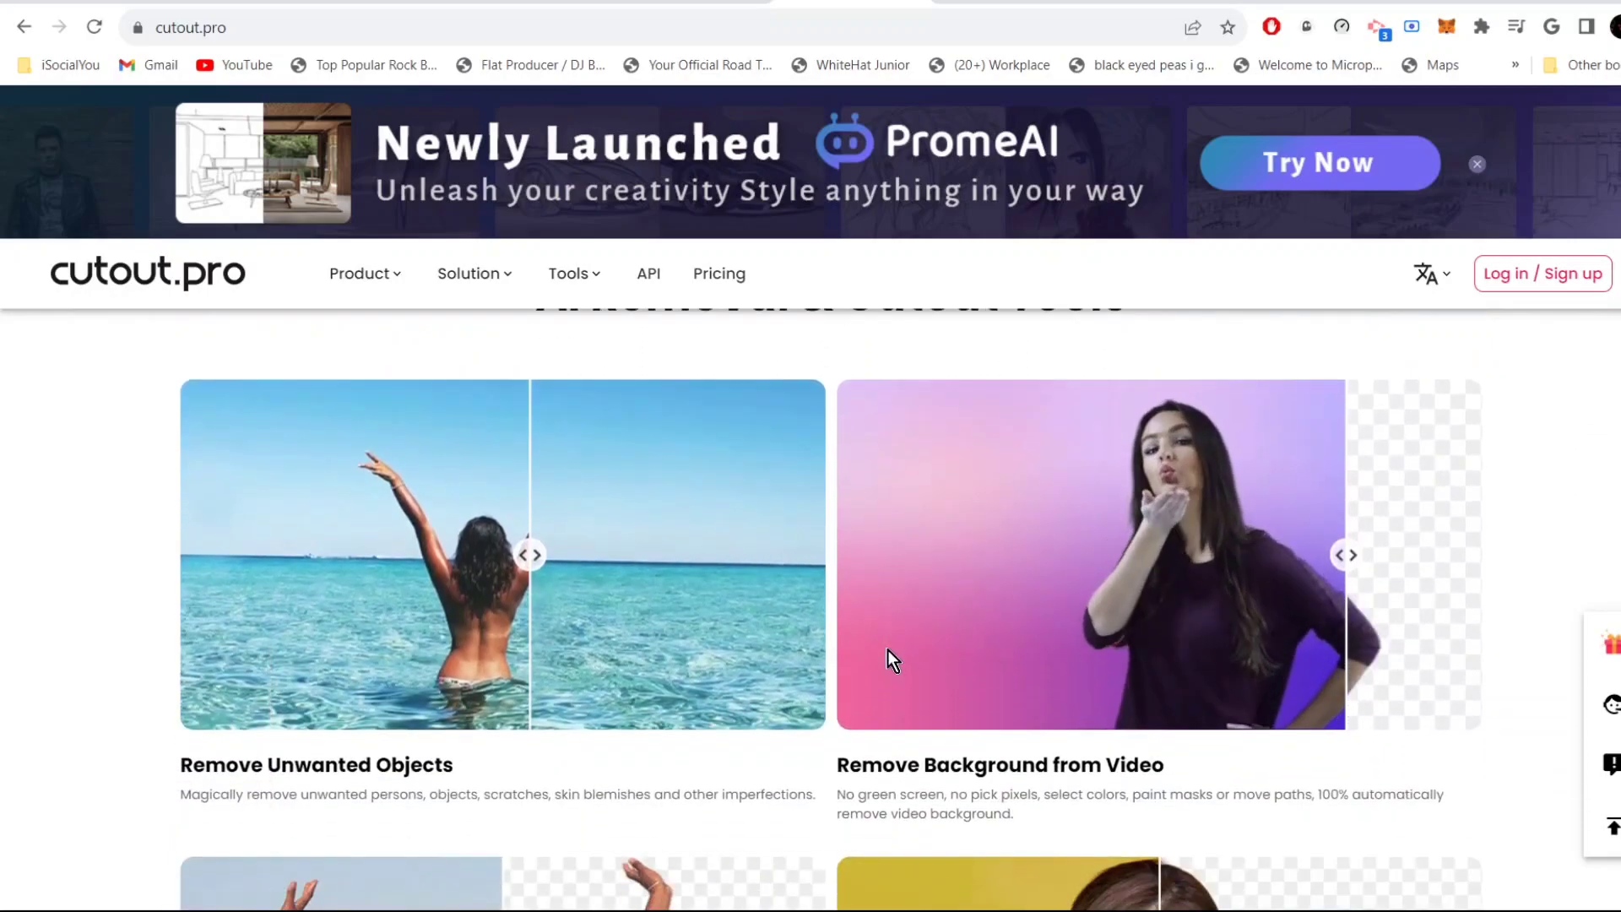
drag(1343, 553, 1100, 676)
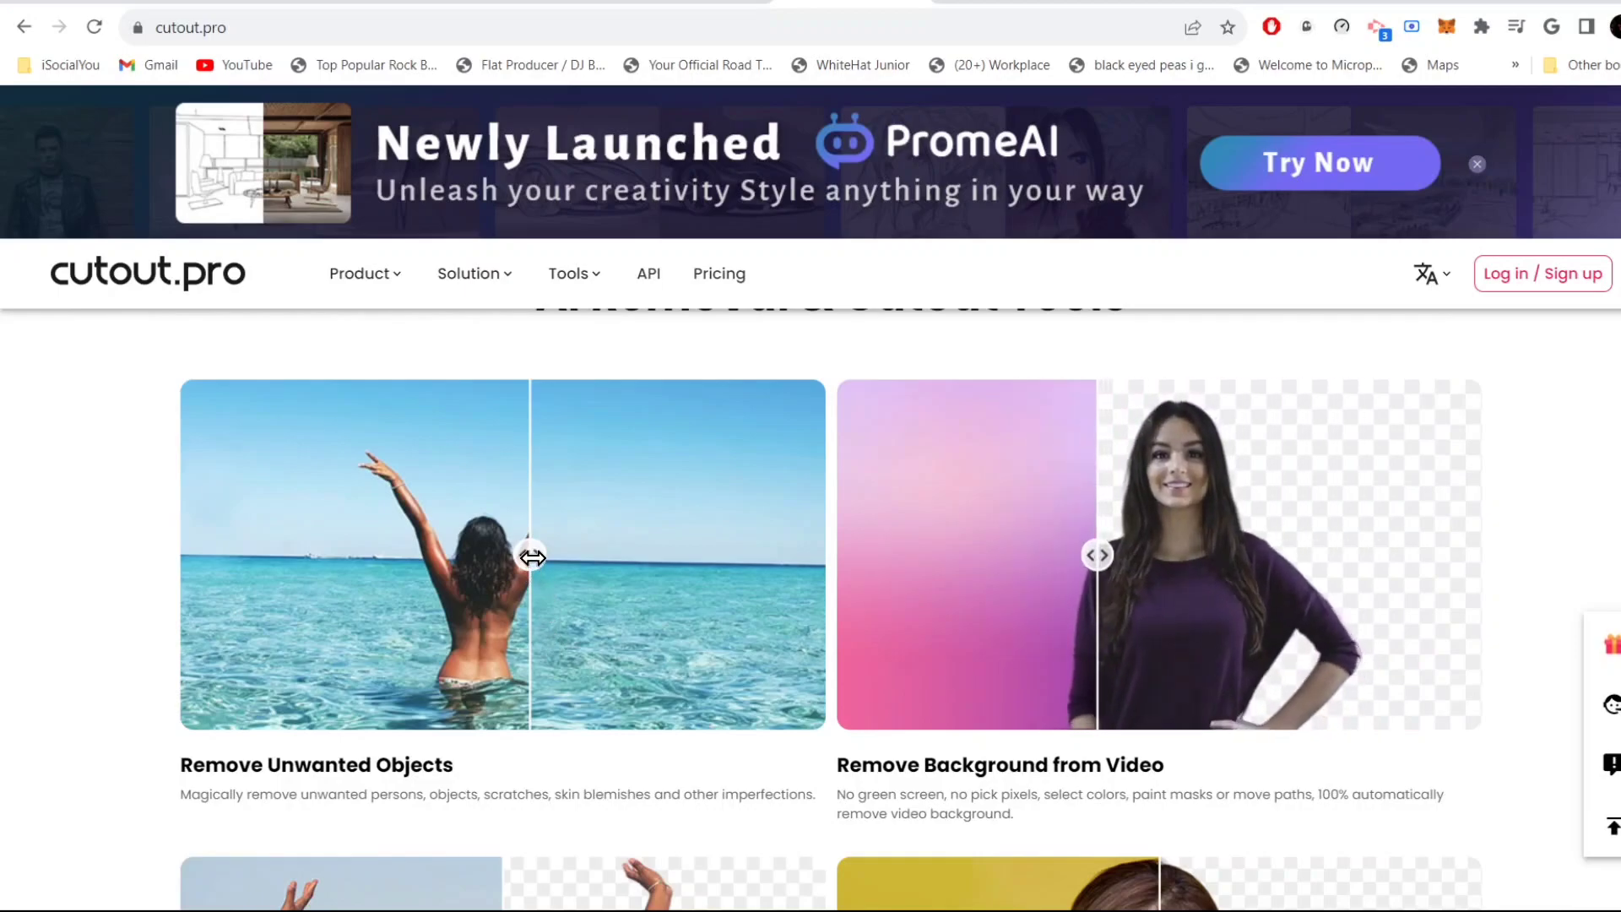
drag(532, 558, 568, 675)
Step: Drag the before/after sliders on the photo background removal and Face Cutout demos
scroll(902, 612, down, 6)
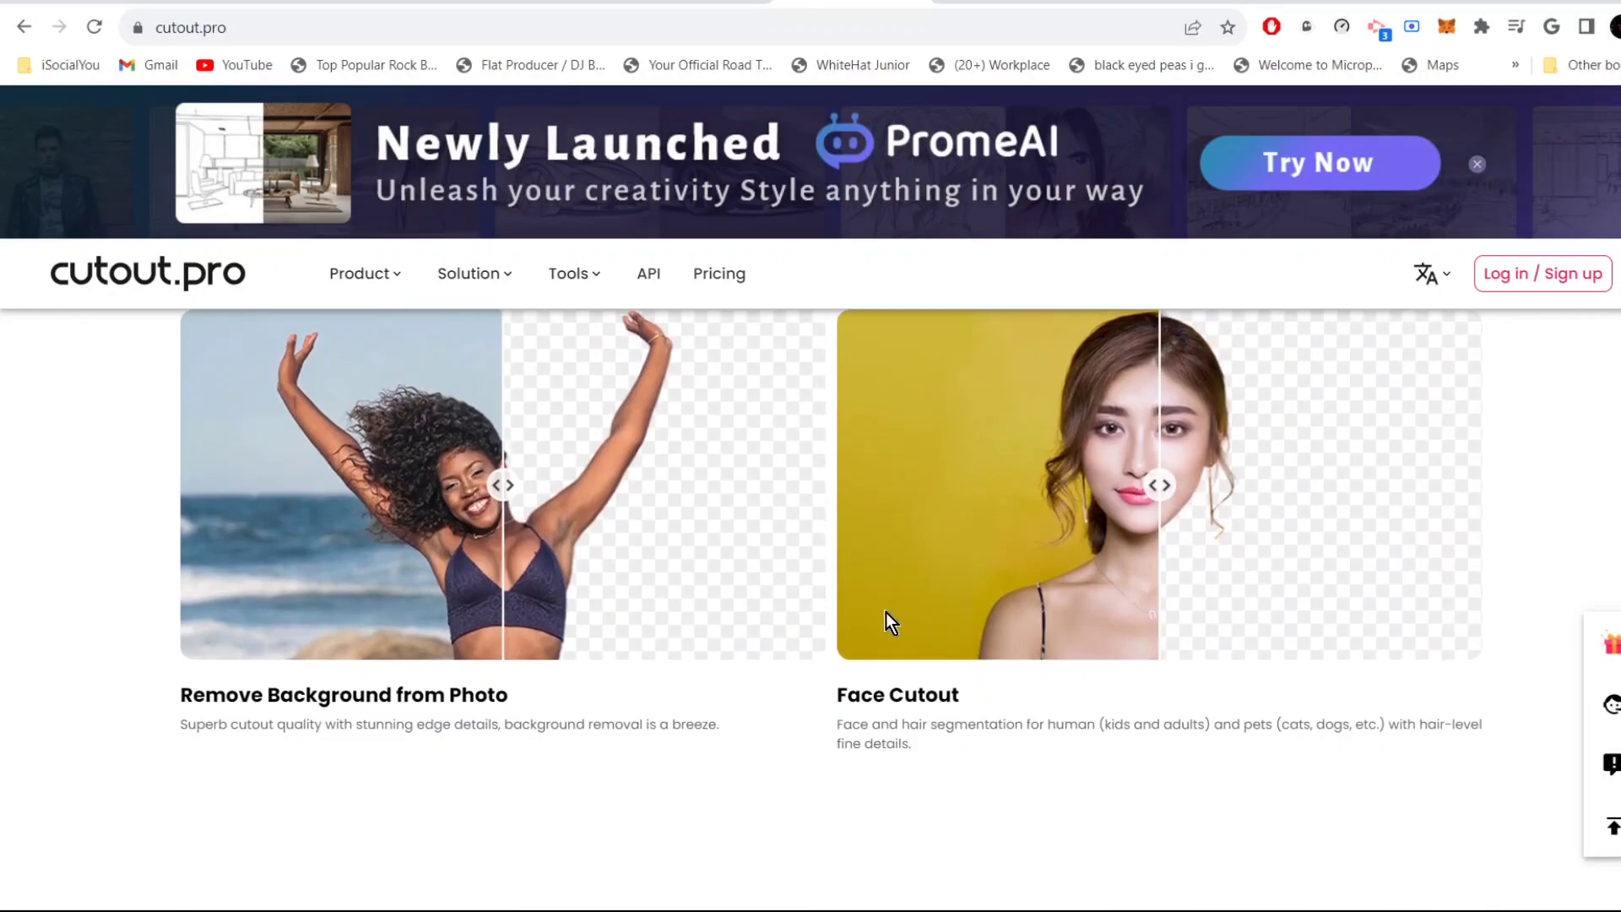
drag(499, 480, 450, 633)
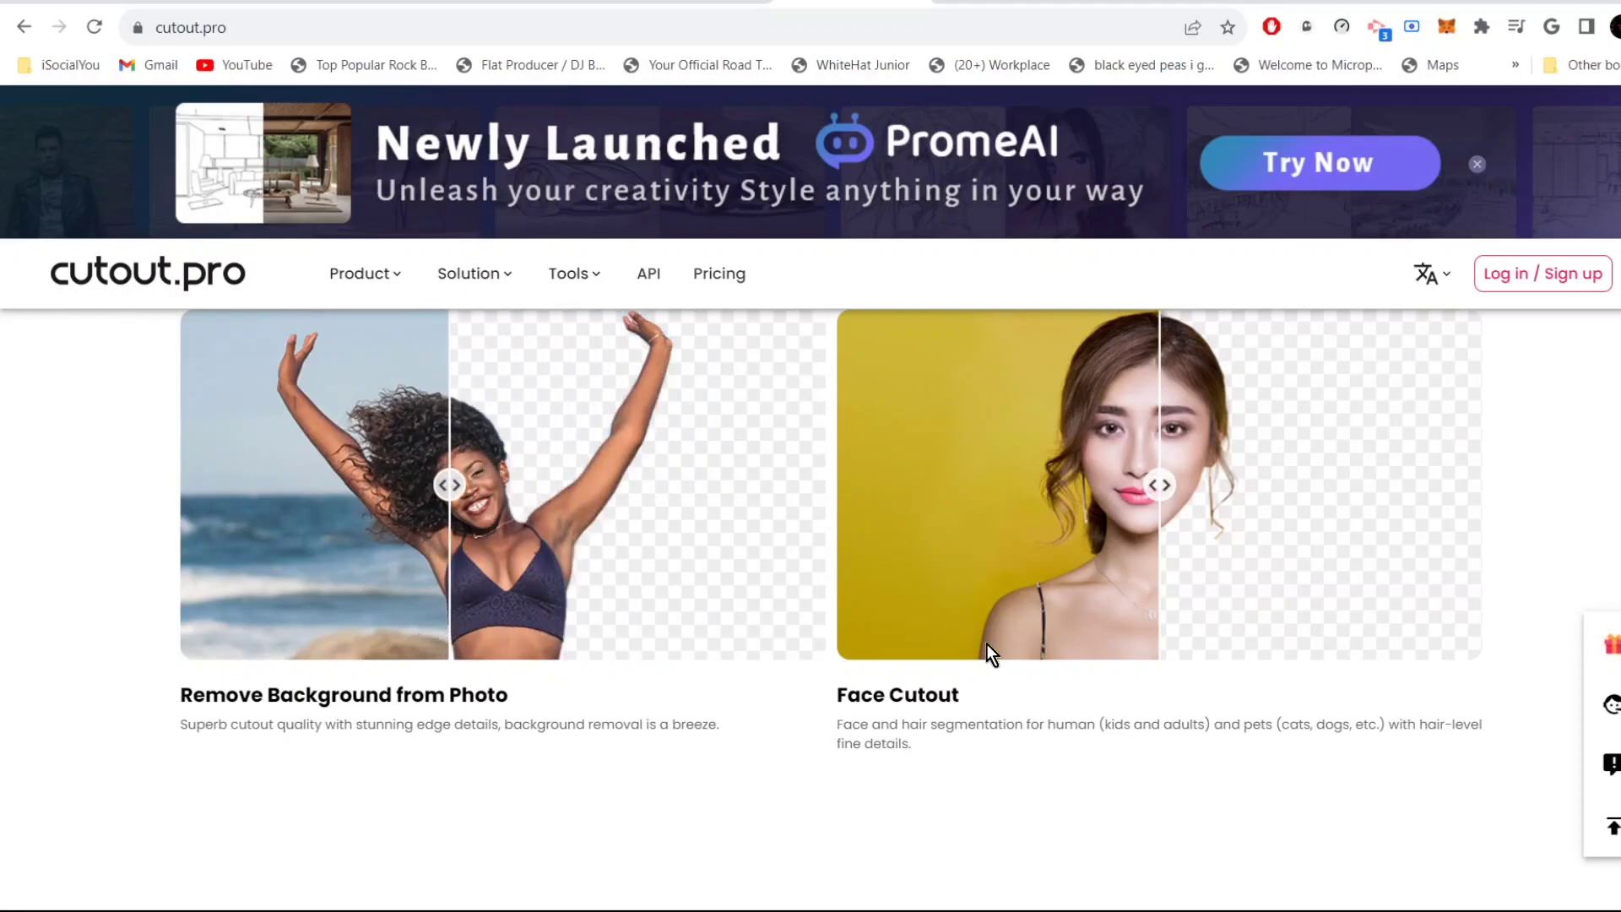
click(447, 538)
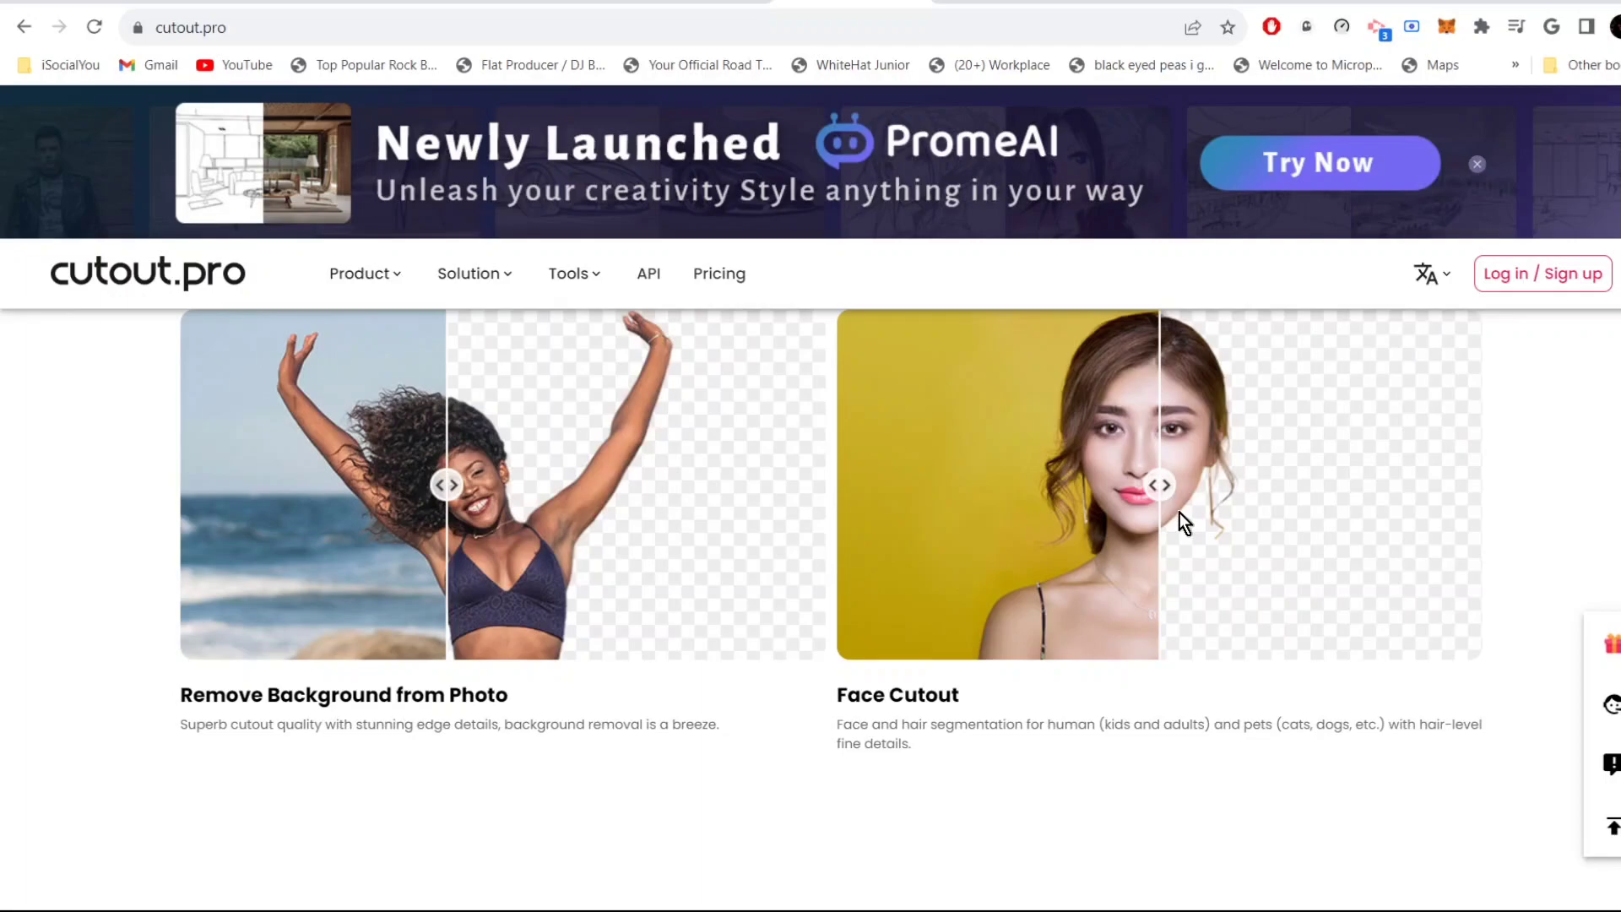
drag(1164, 484, 1276, 641)
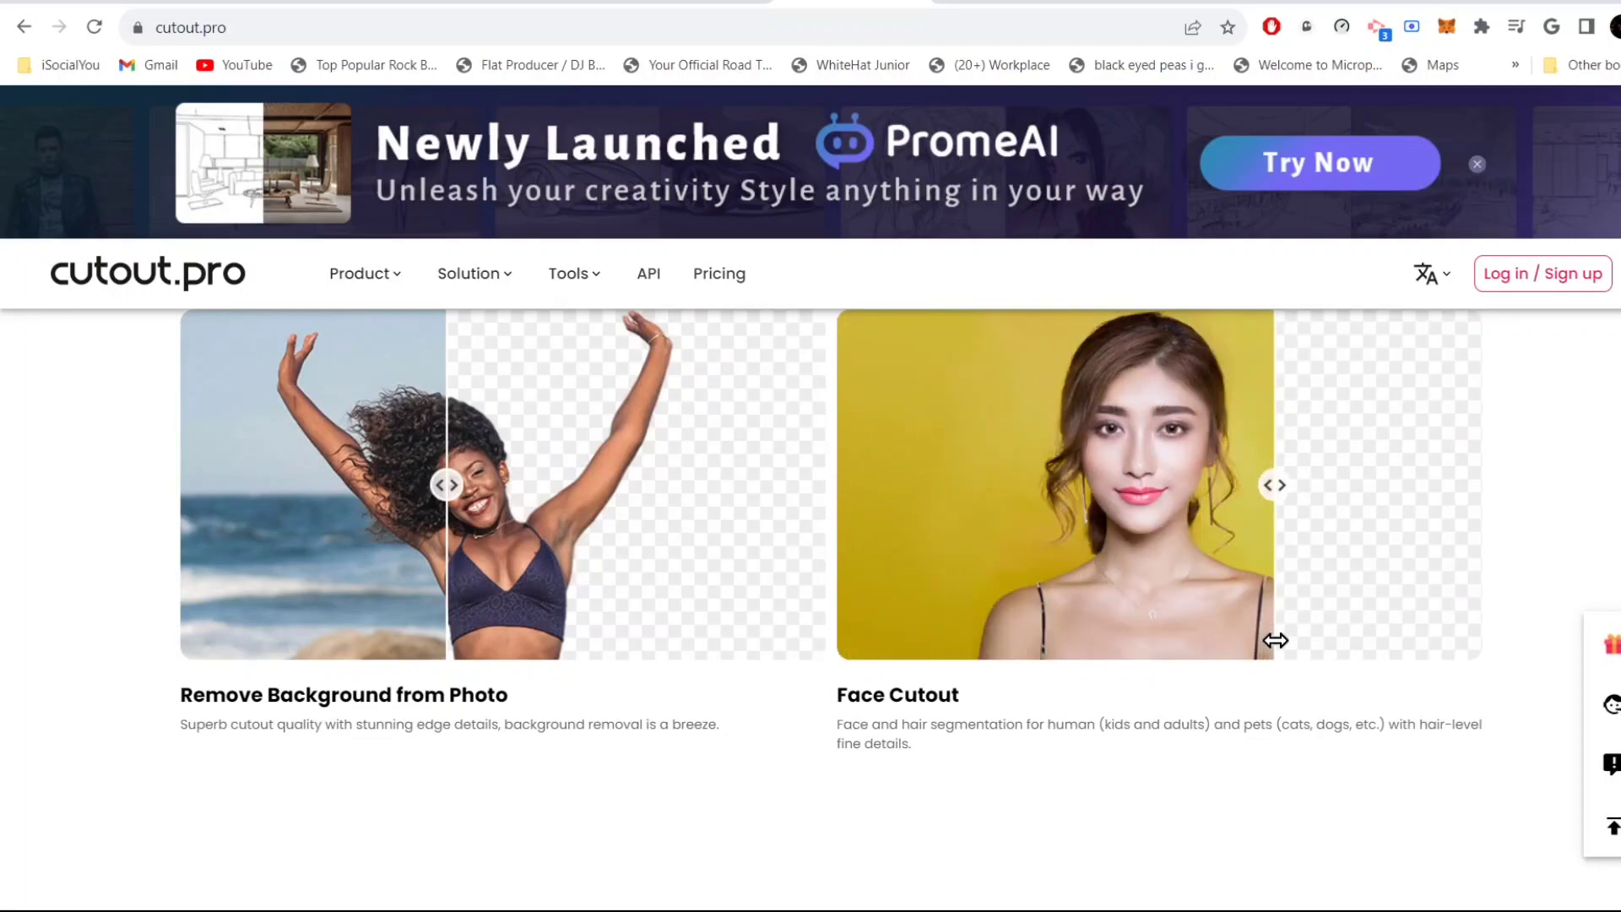
Step: Scroll down to the footer's AI Video Tools list
scroll(666, 615, down, 12)
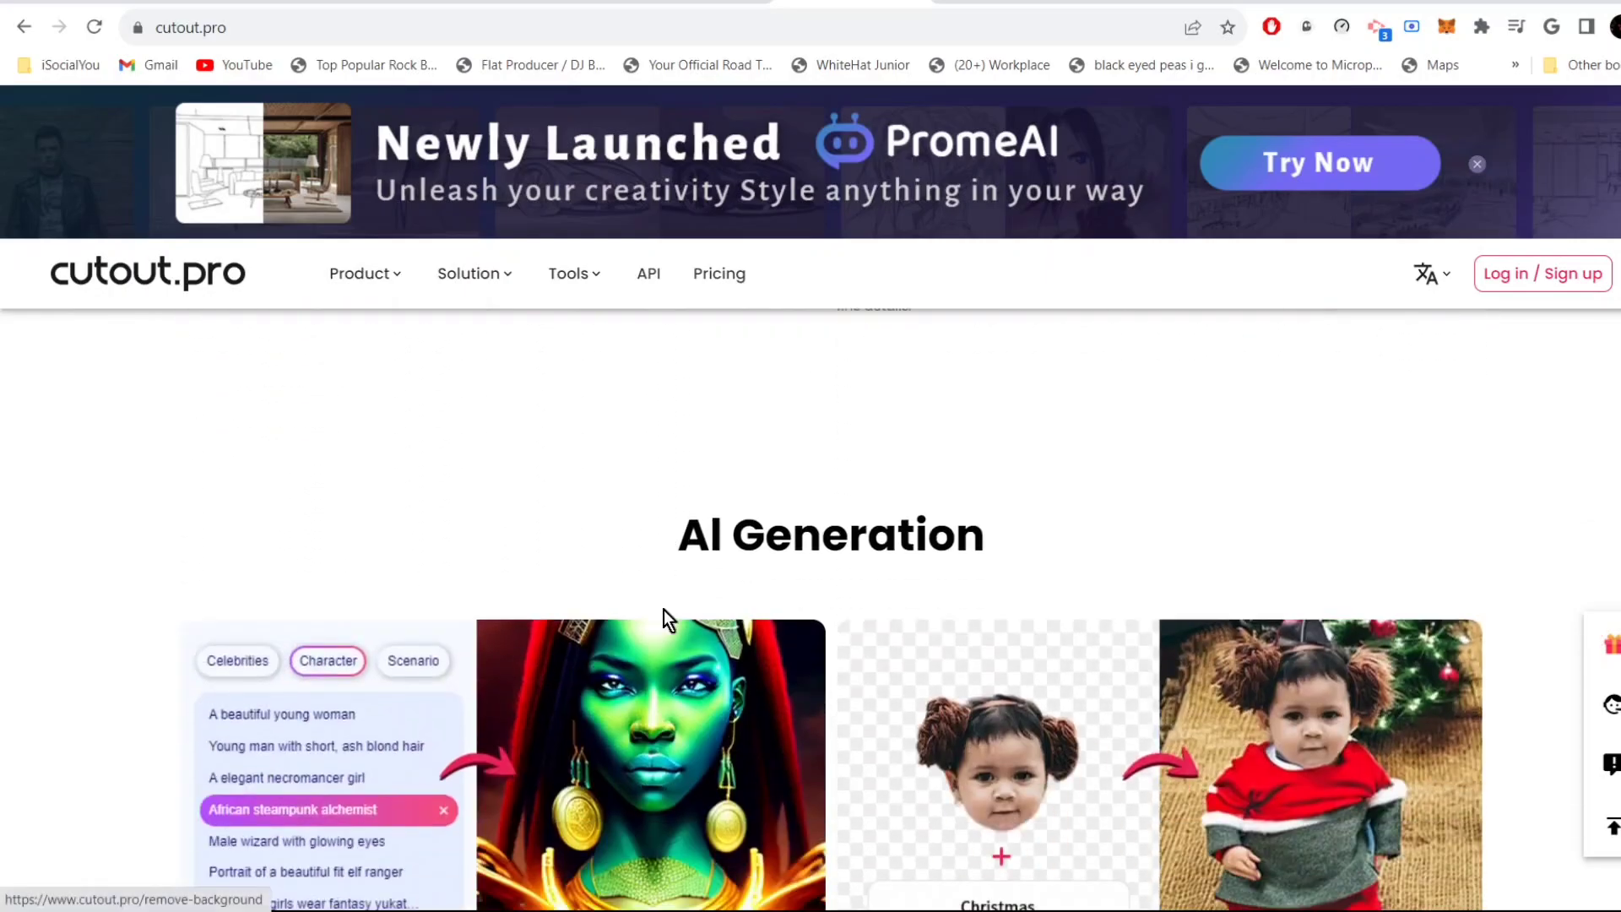
scroll(664, 610, down, 20)
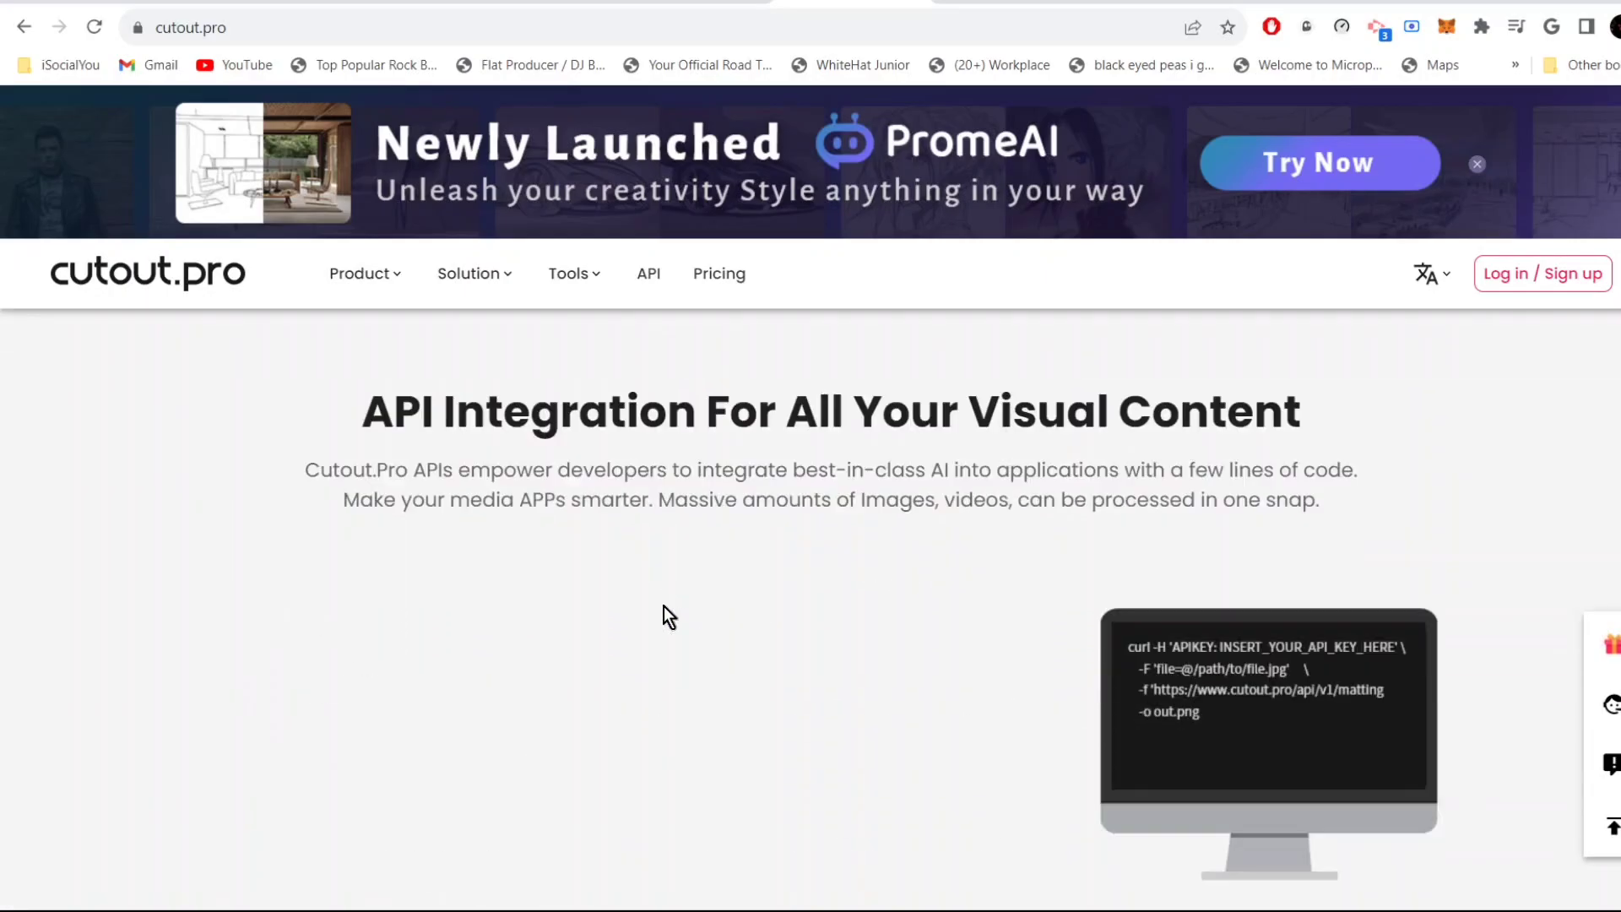
scroll(665, 606, down, 20)
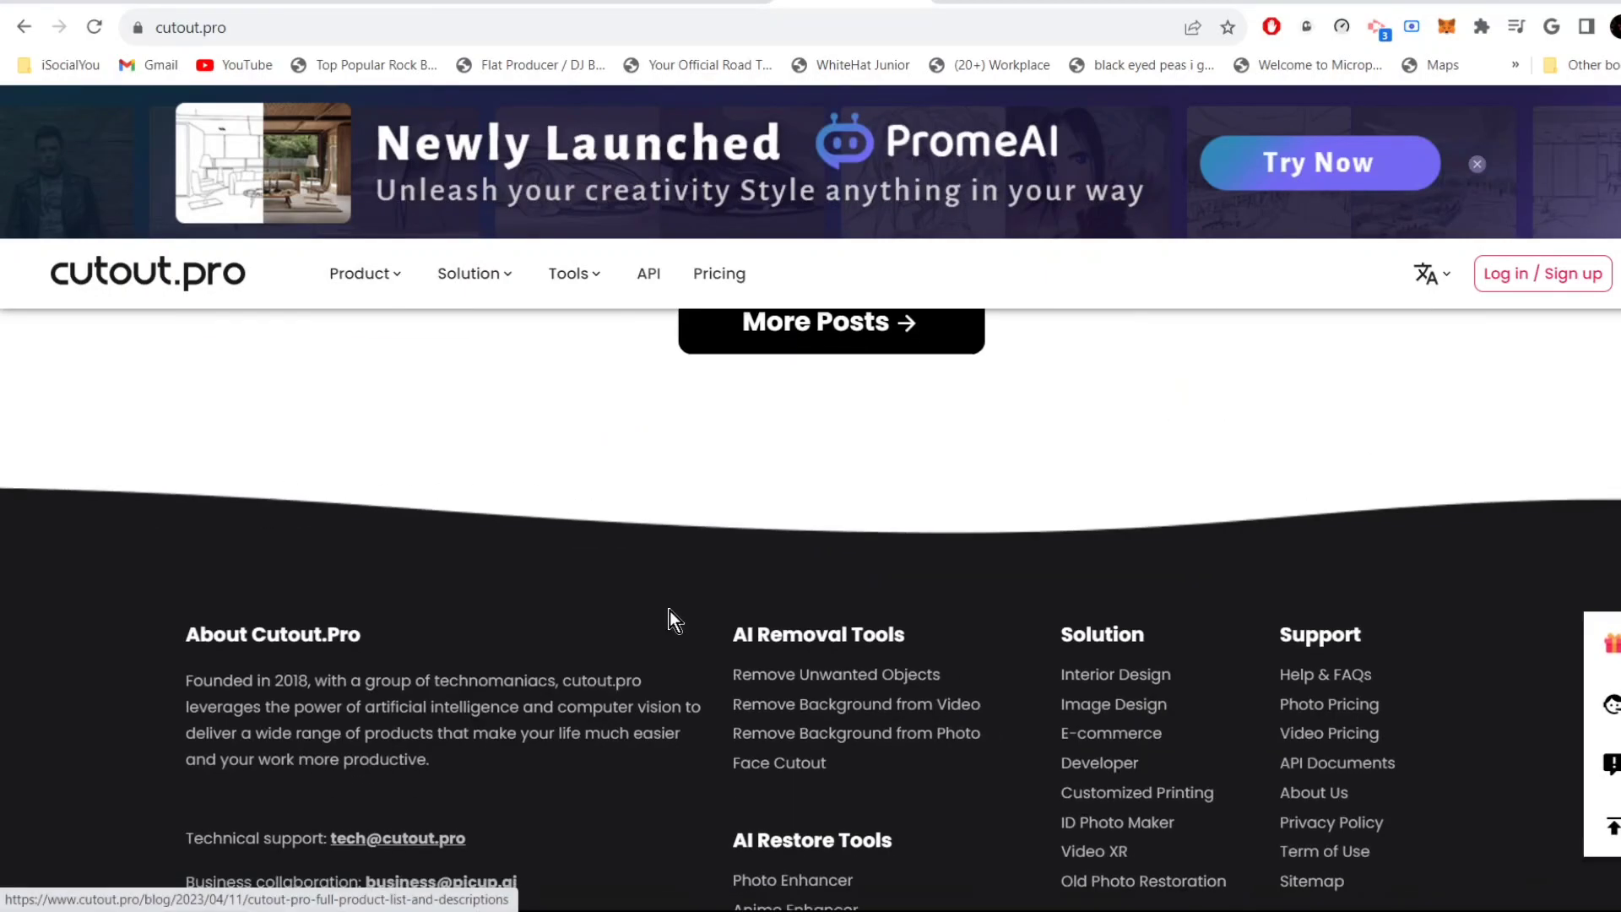
scroll(836, 576, up, 3)
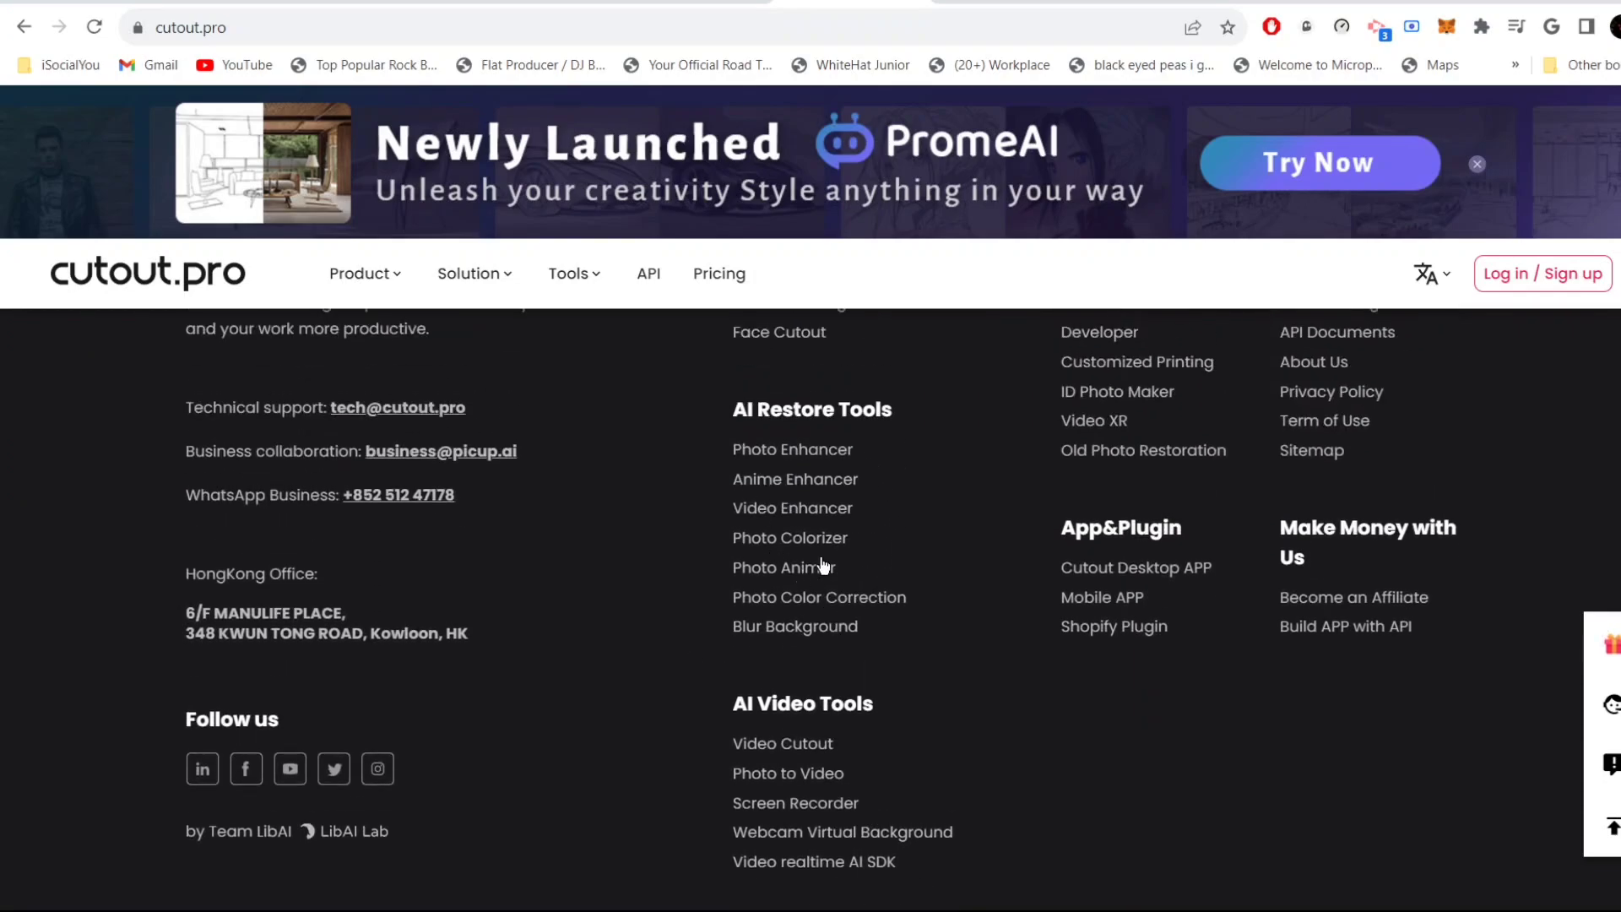
scroll(895, 574, down, 2)
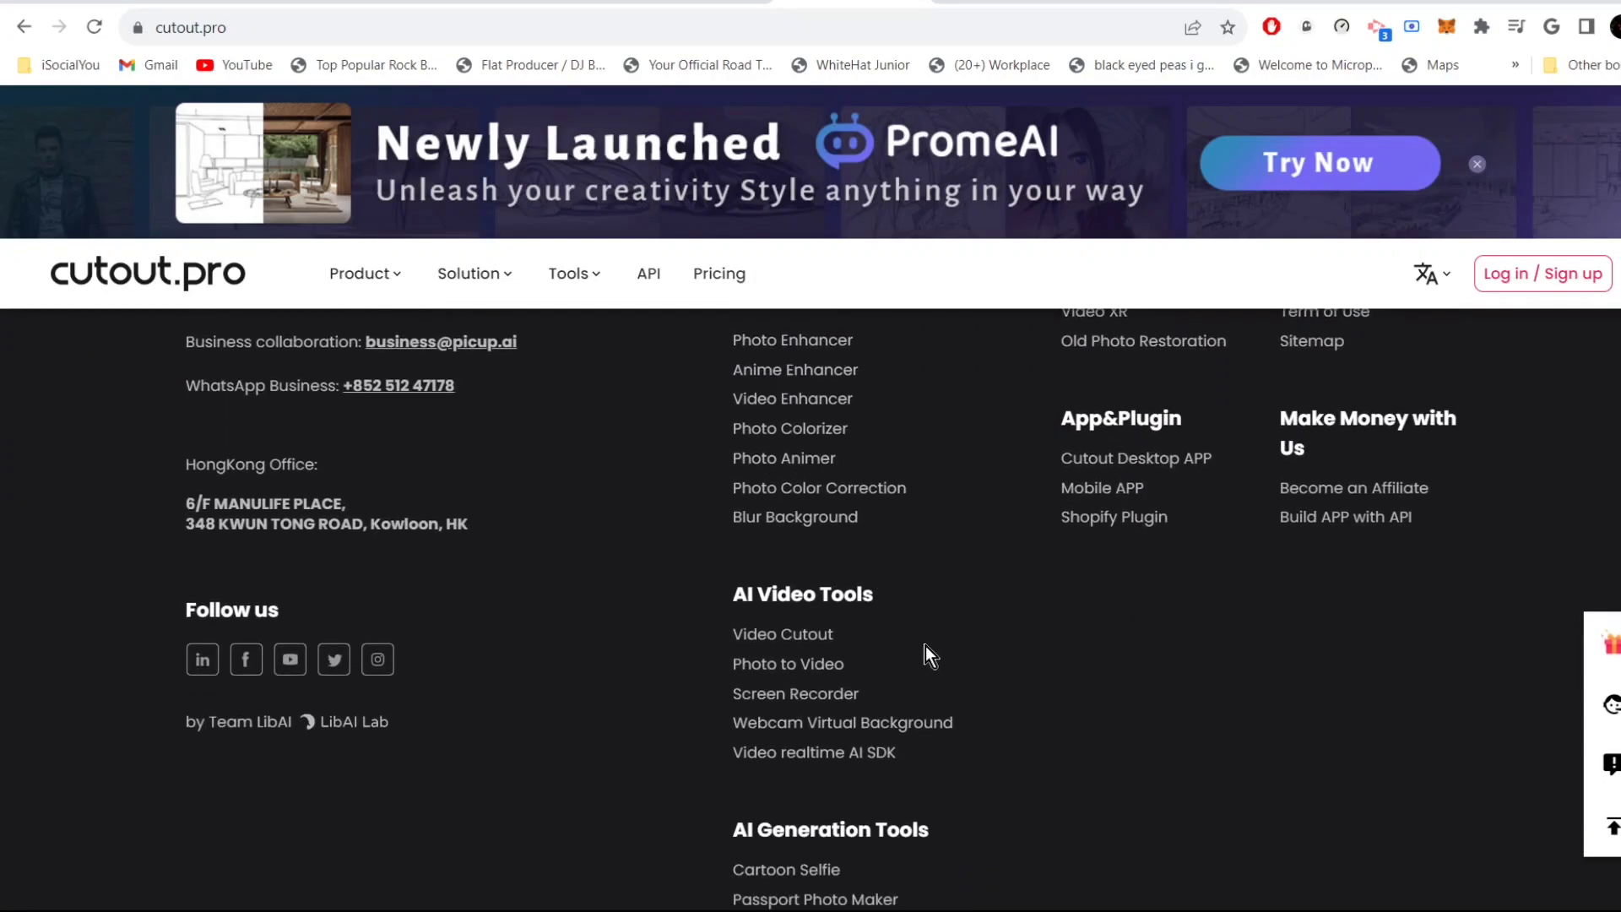
scroll(897, 641, down, 2)
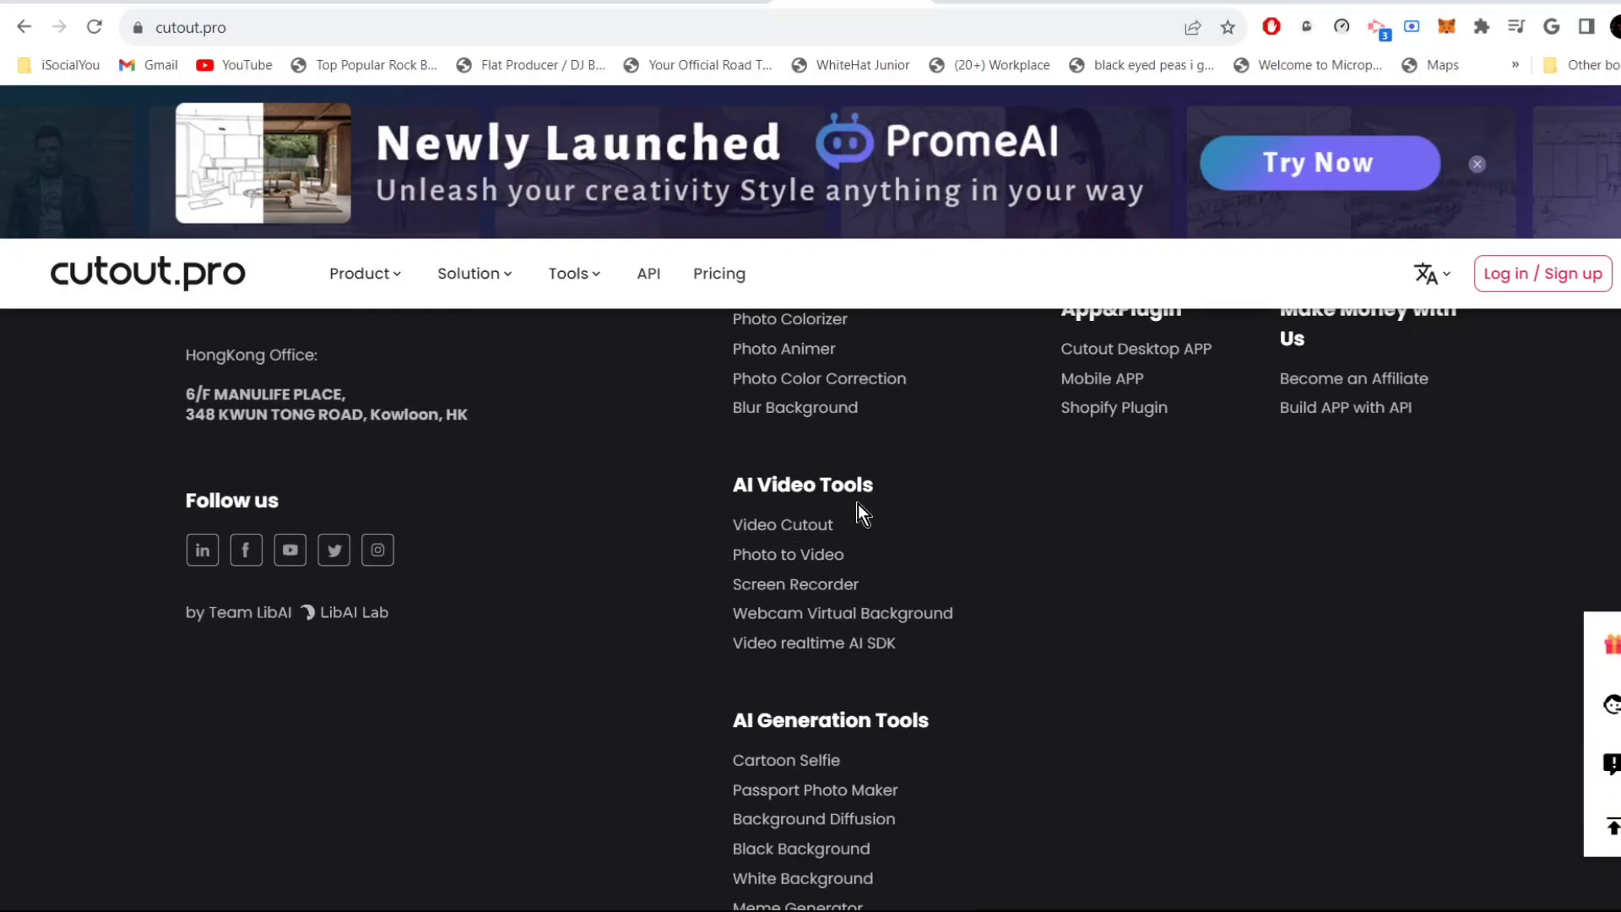
Step: Open cutout.pro's Video Cutout background removal tool and start a video upload
click(771, 532)
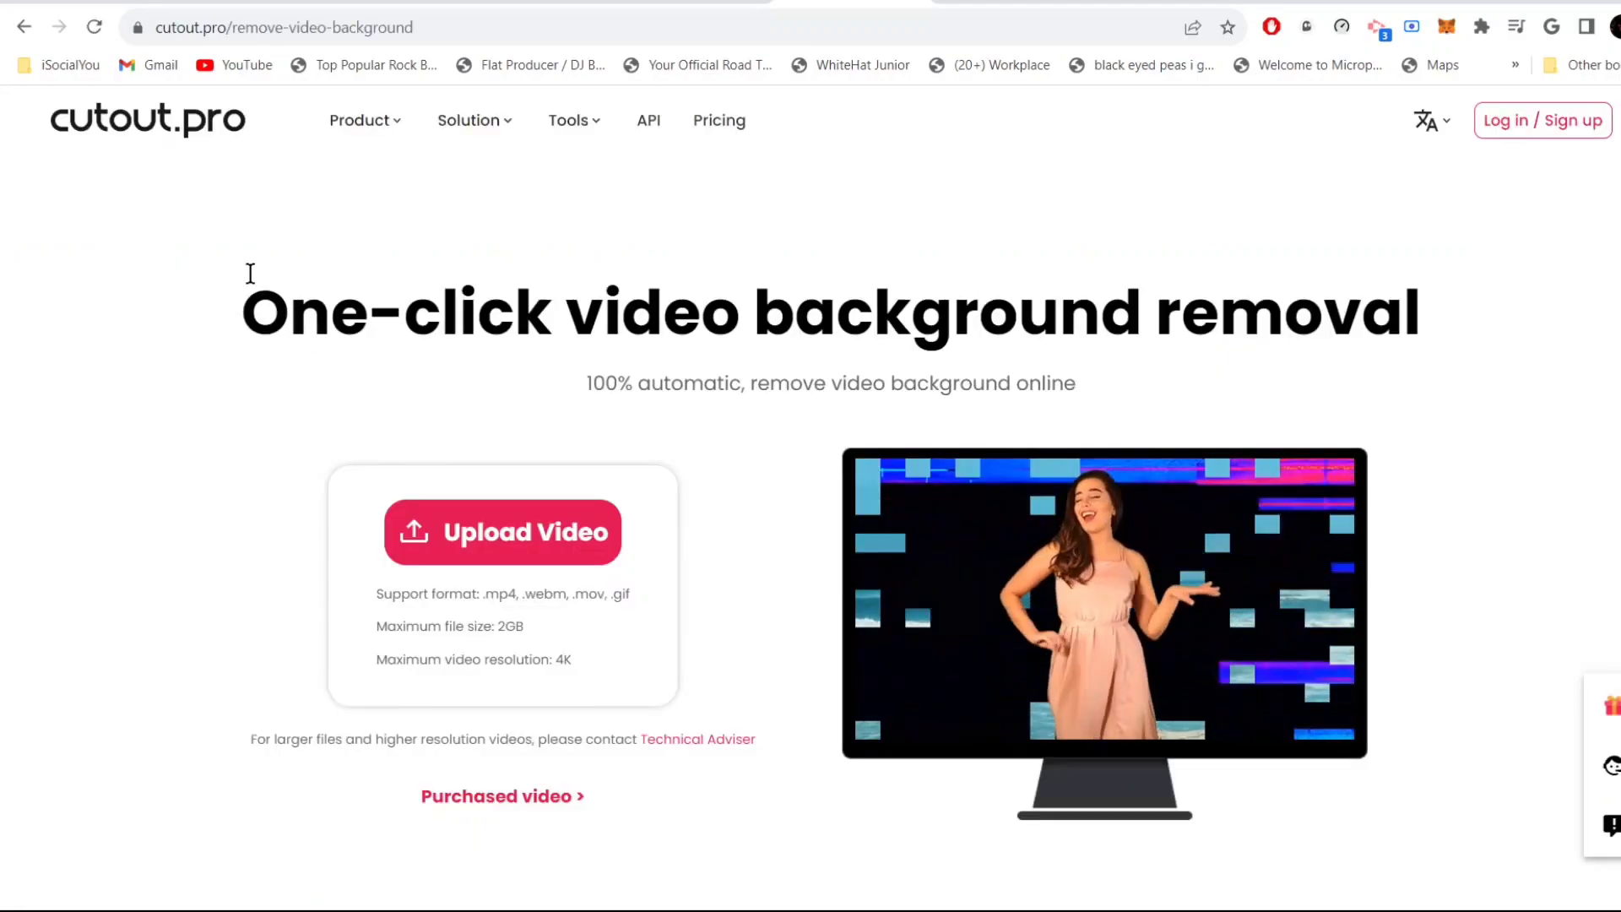
drag(241, 311, 1514, 309)
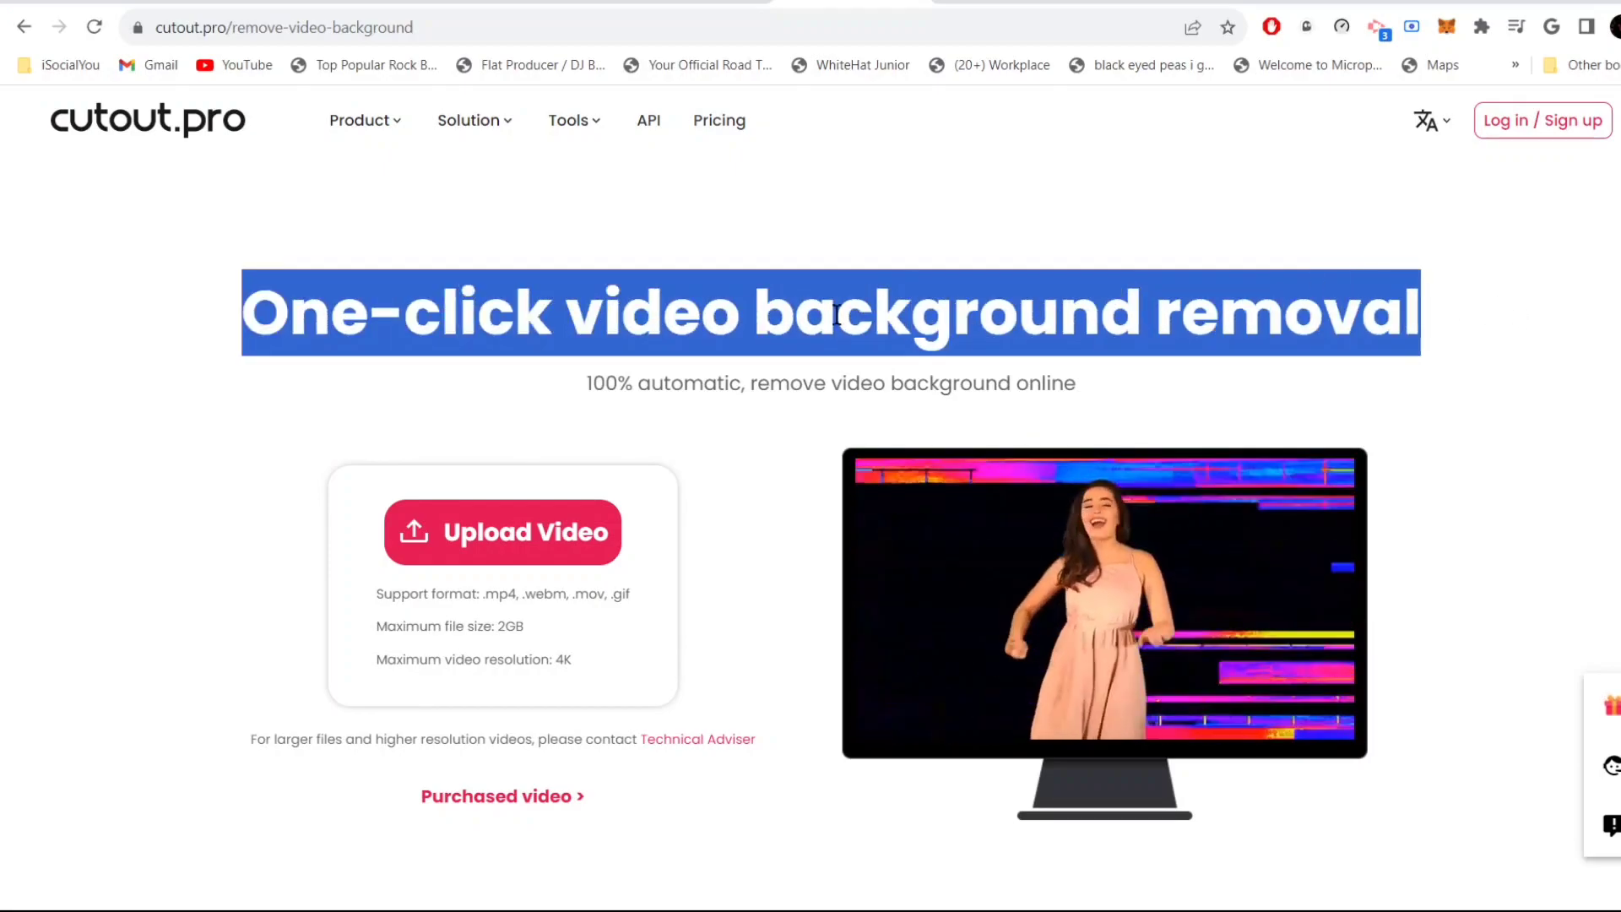
click(216, 441)
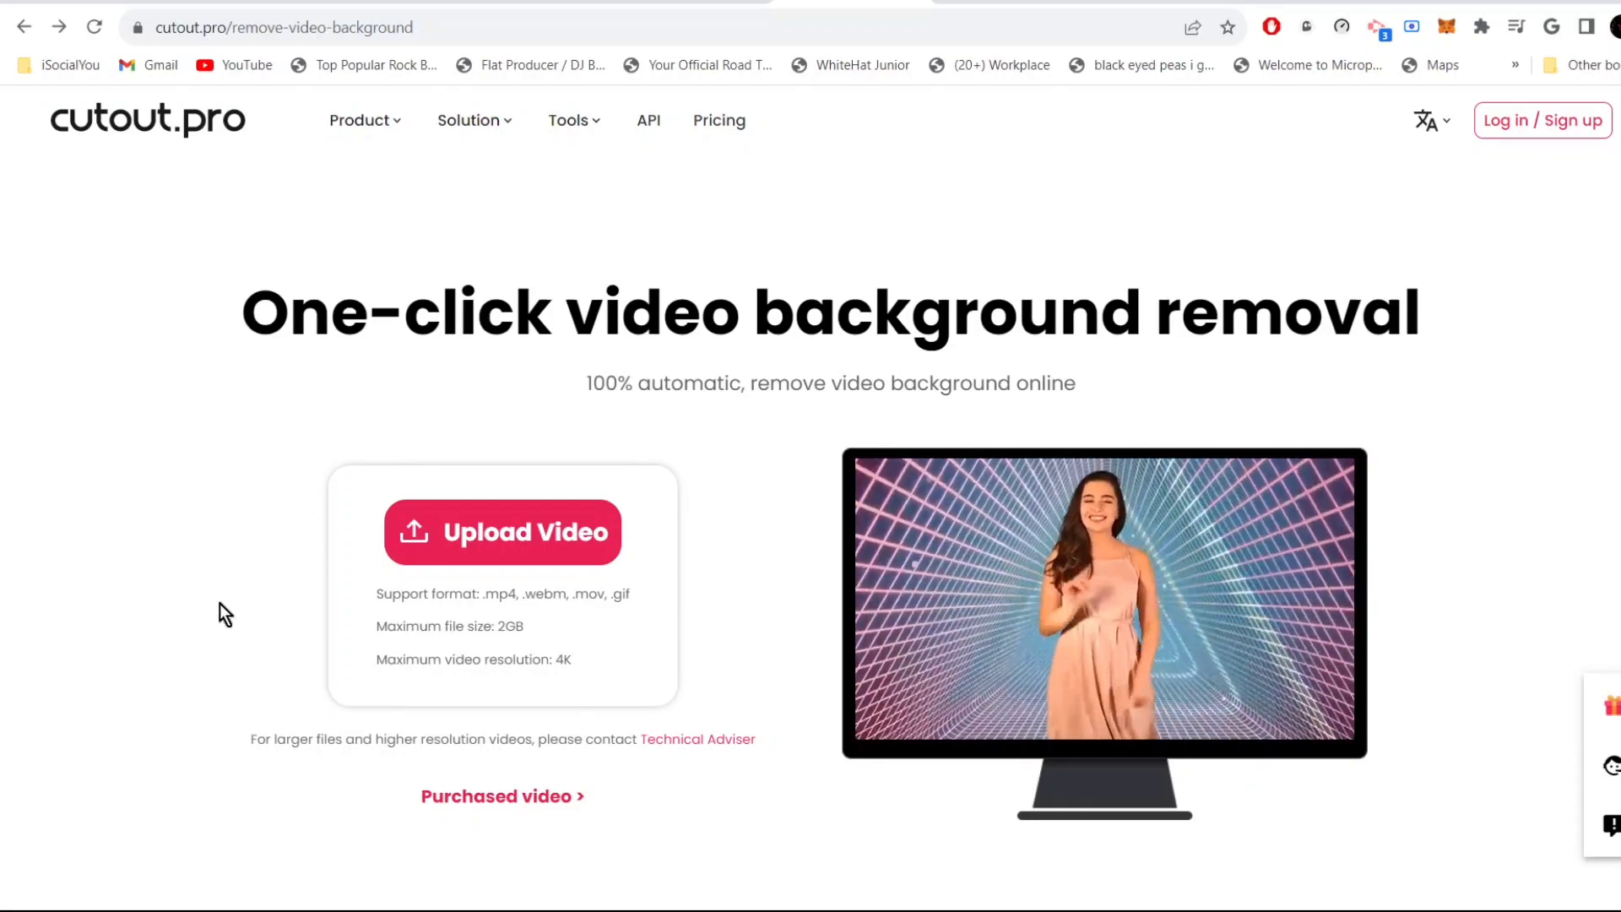
click(522, 520)
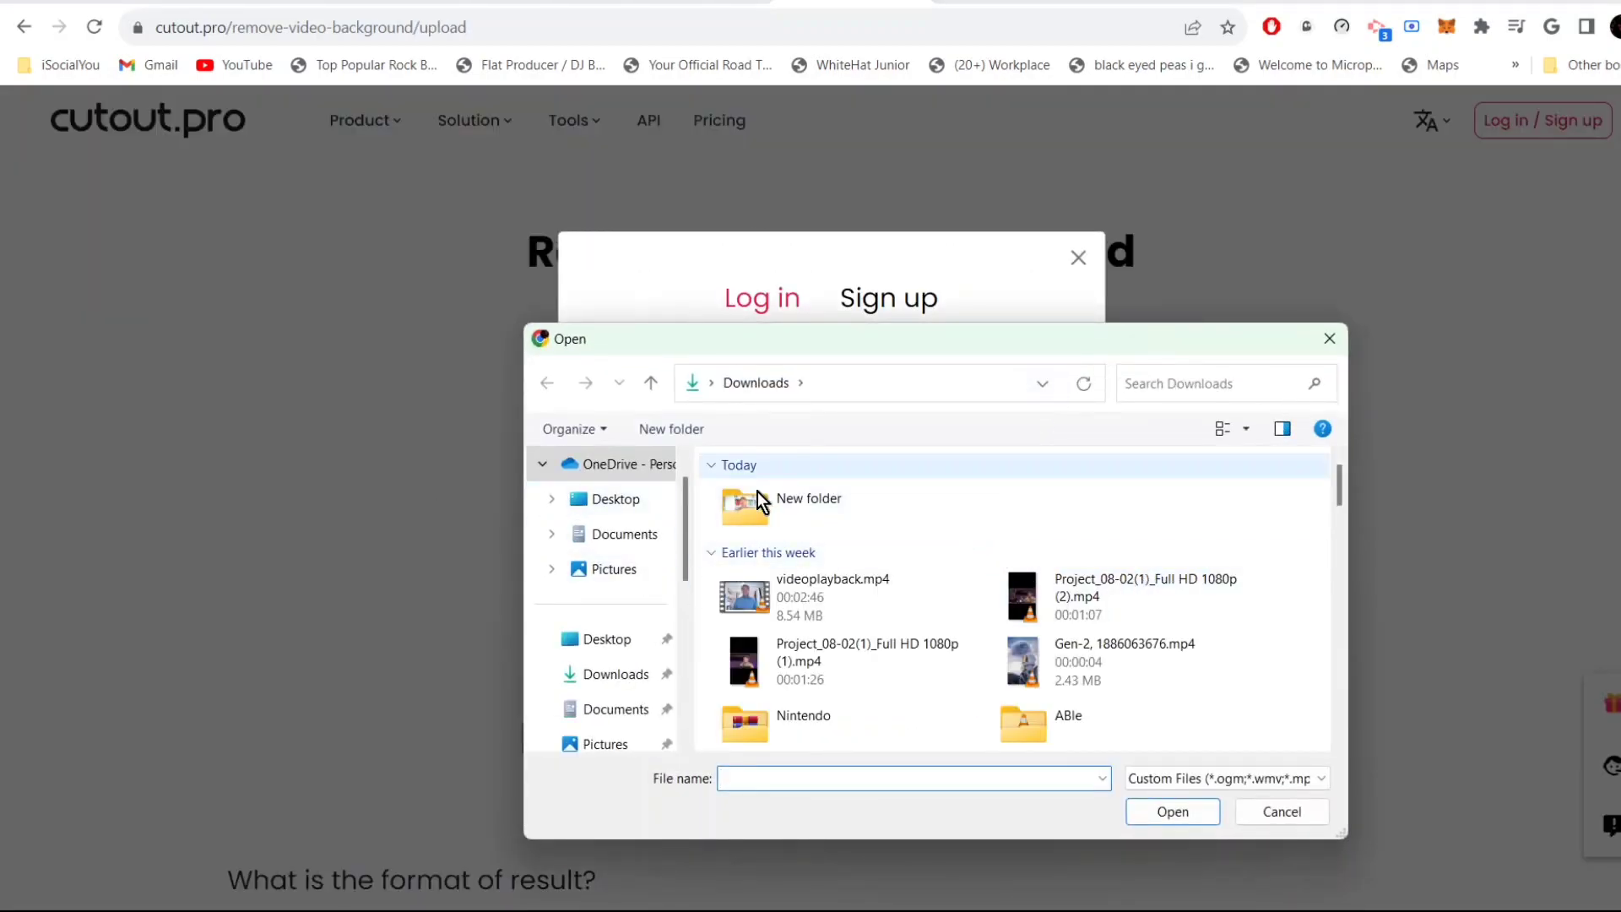
Step: Upload the MP4 from Downloads > New folder, dismiss the login prompt, and view the background-removed result
click(783, 505)
double_click(783, 505)
click(808, 533)
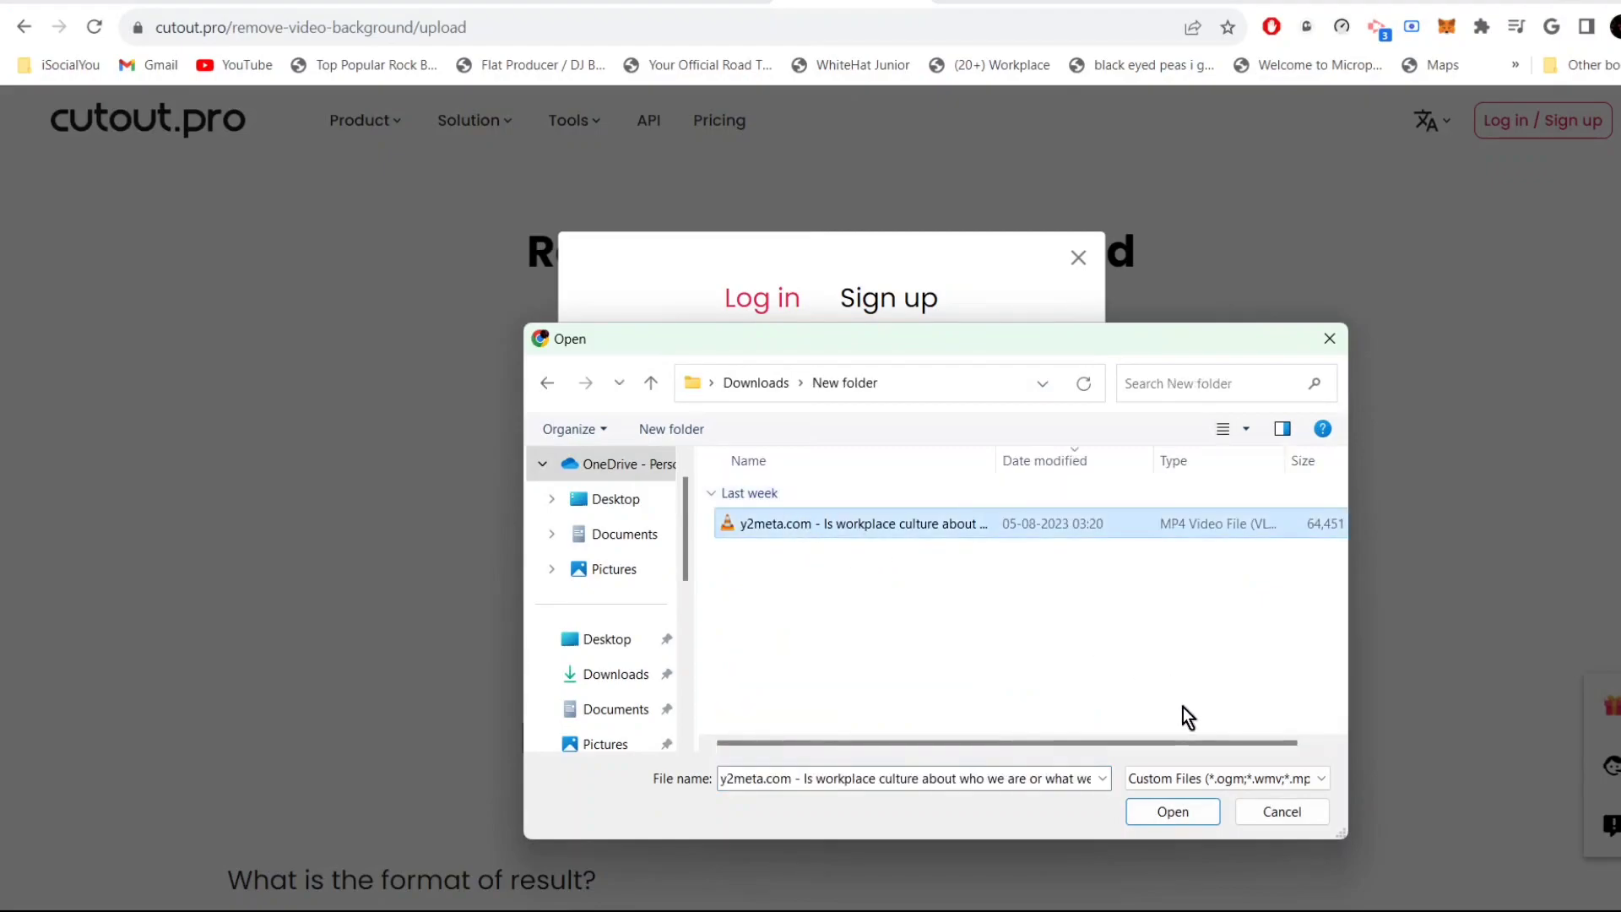
click(1179, 812)
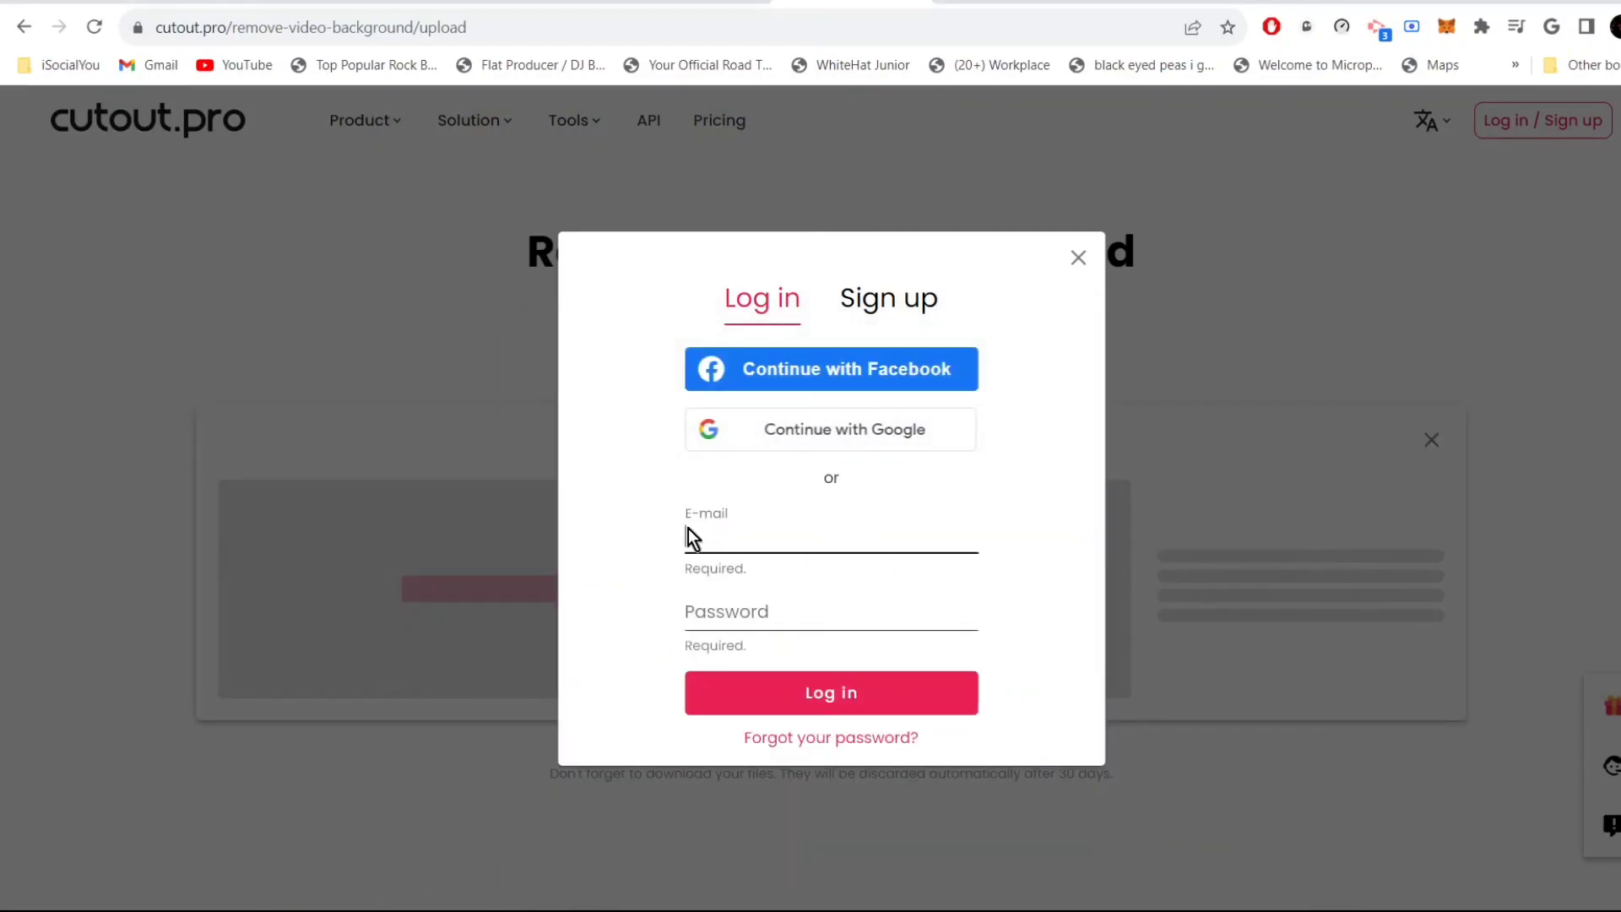
click(1078, 257)
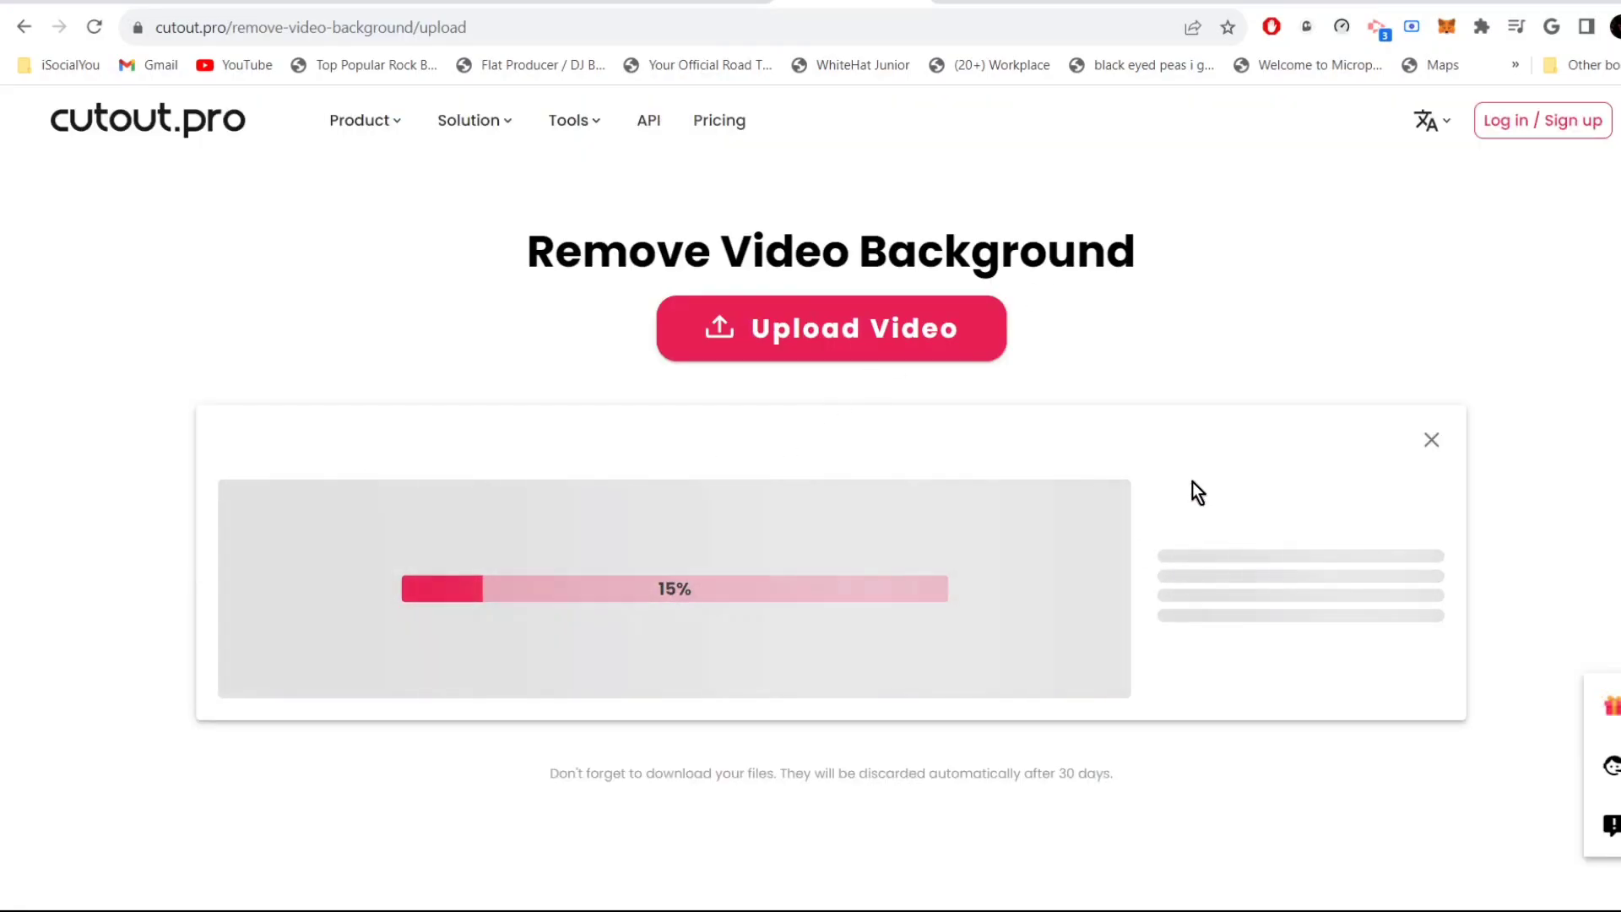
scroll(1150, 494, down, 1)
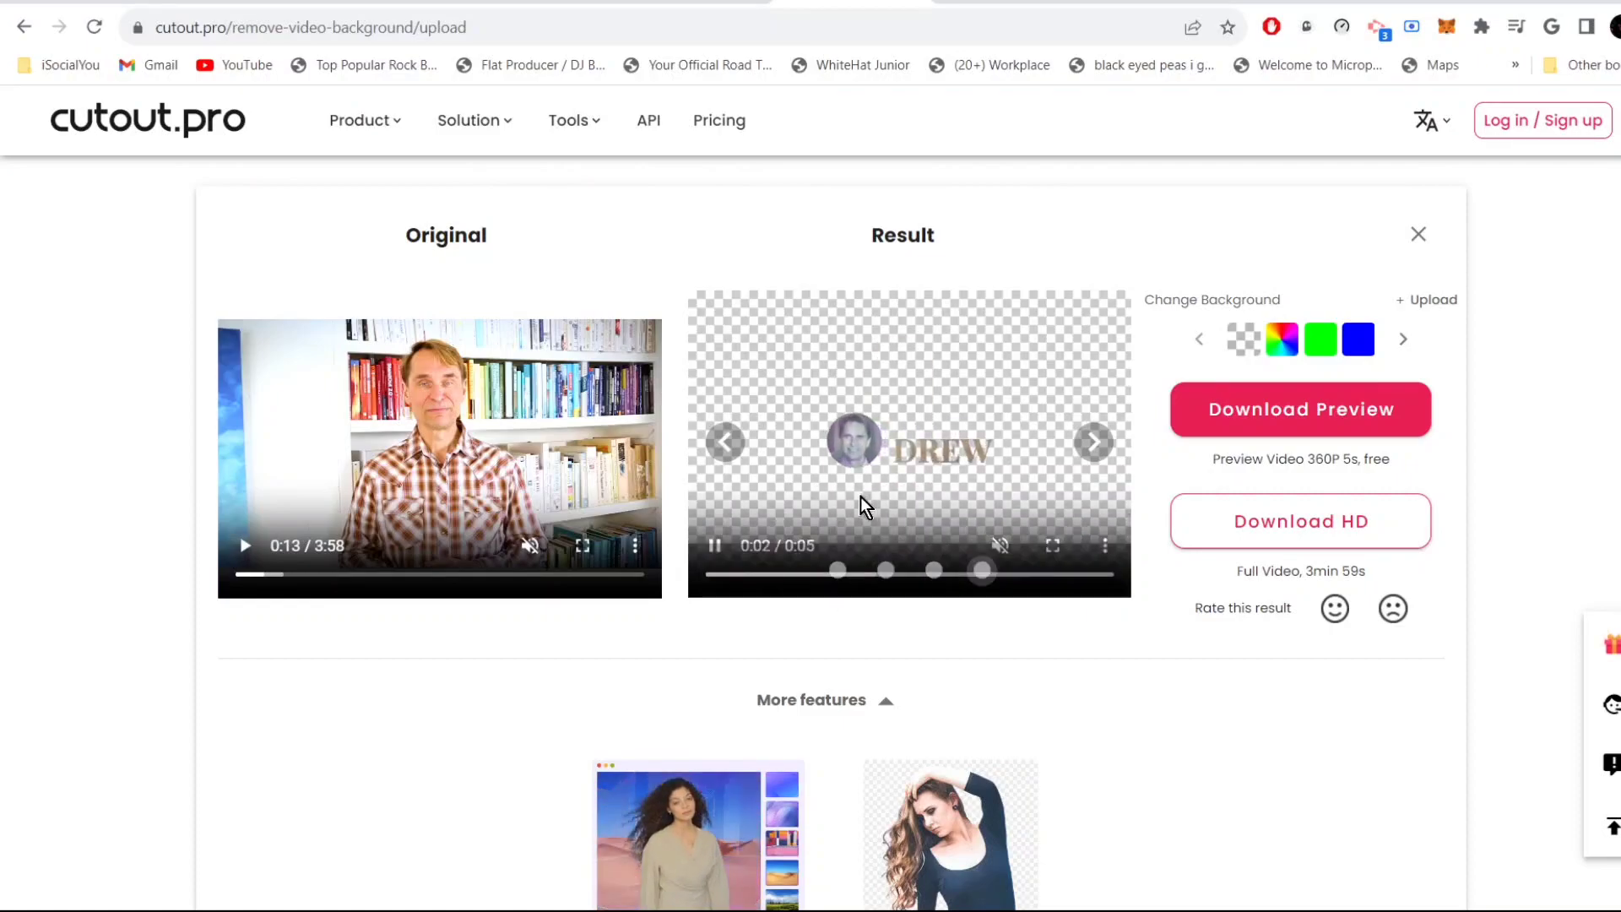
Step: On the Perplexity tab, paste and submit the question "benefits of sleep"
key(ctrl+Tab)
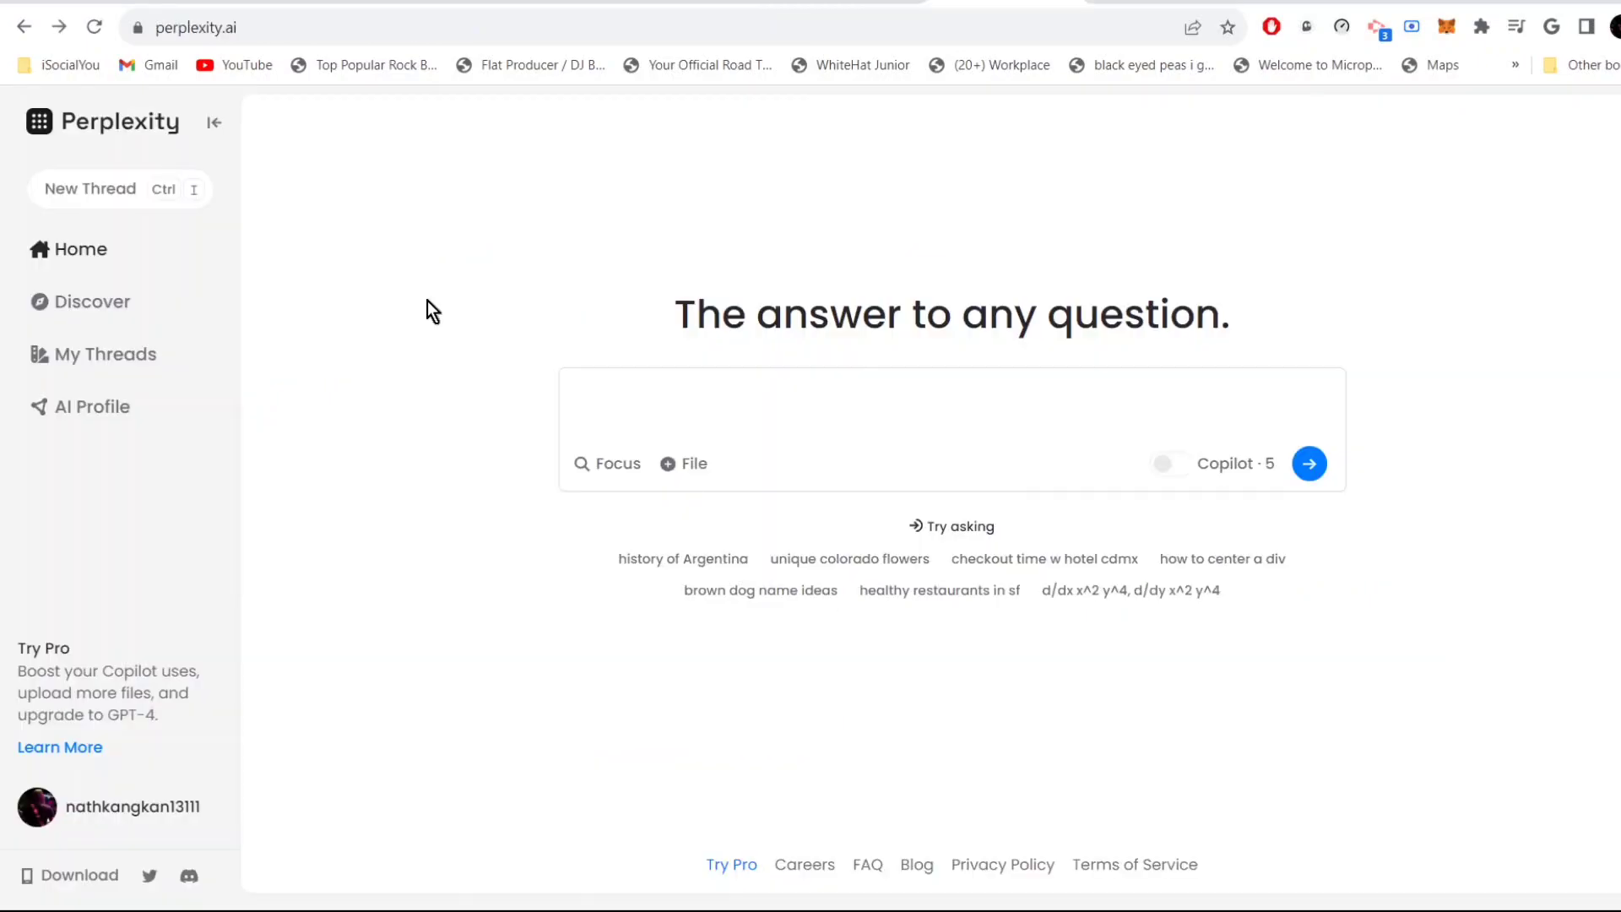
click(287, 25)
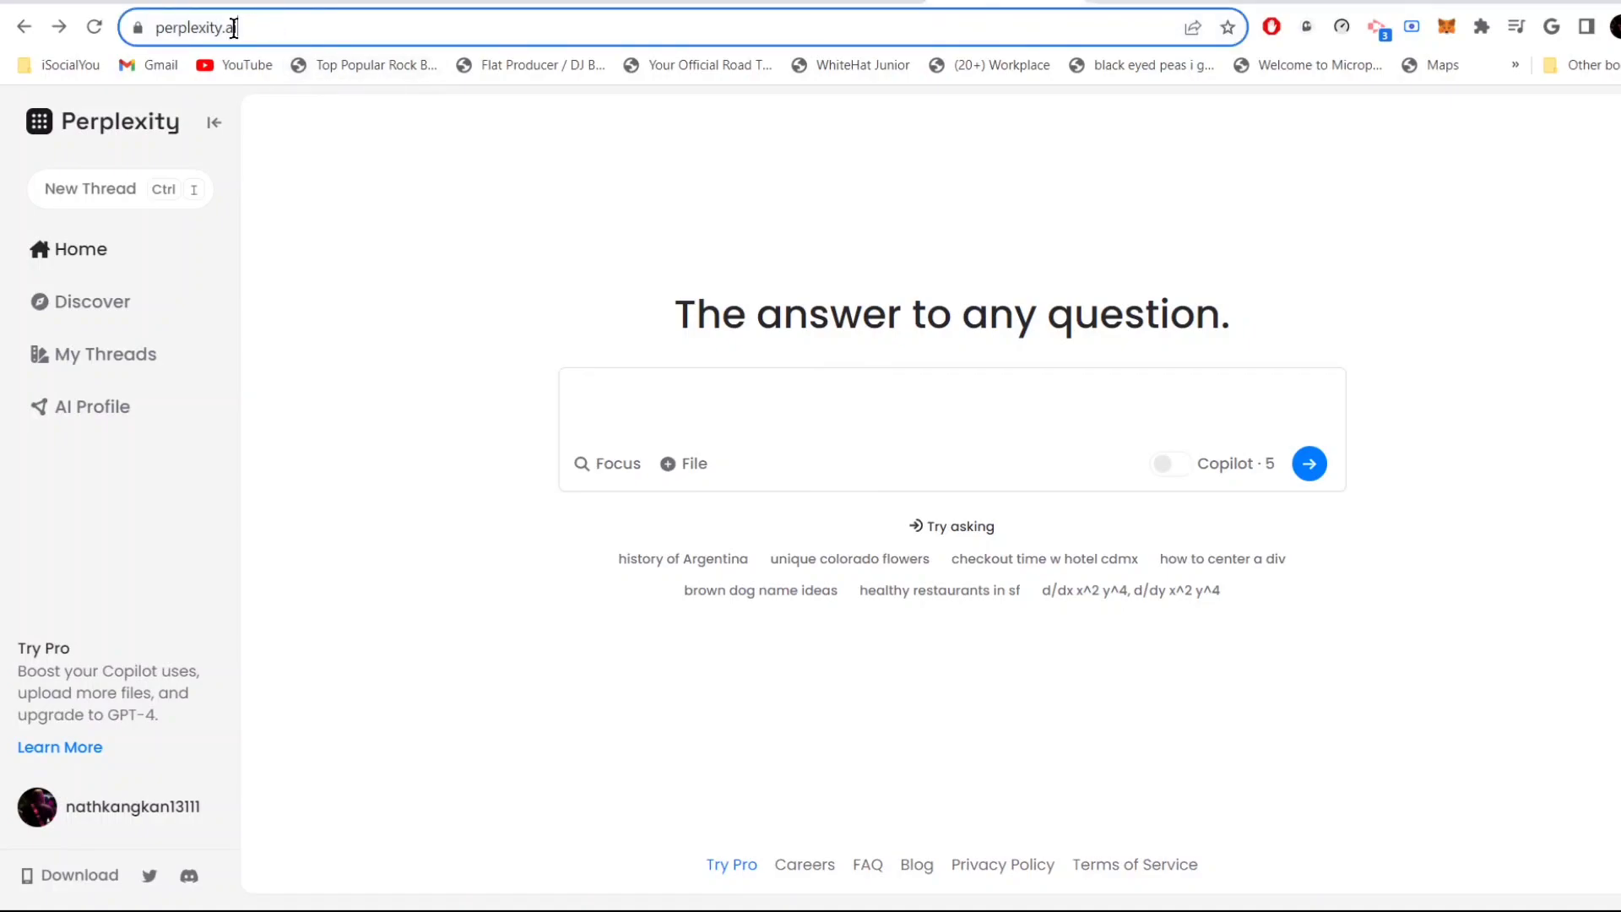
click(347, 170)
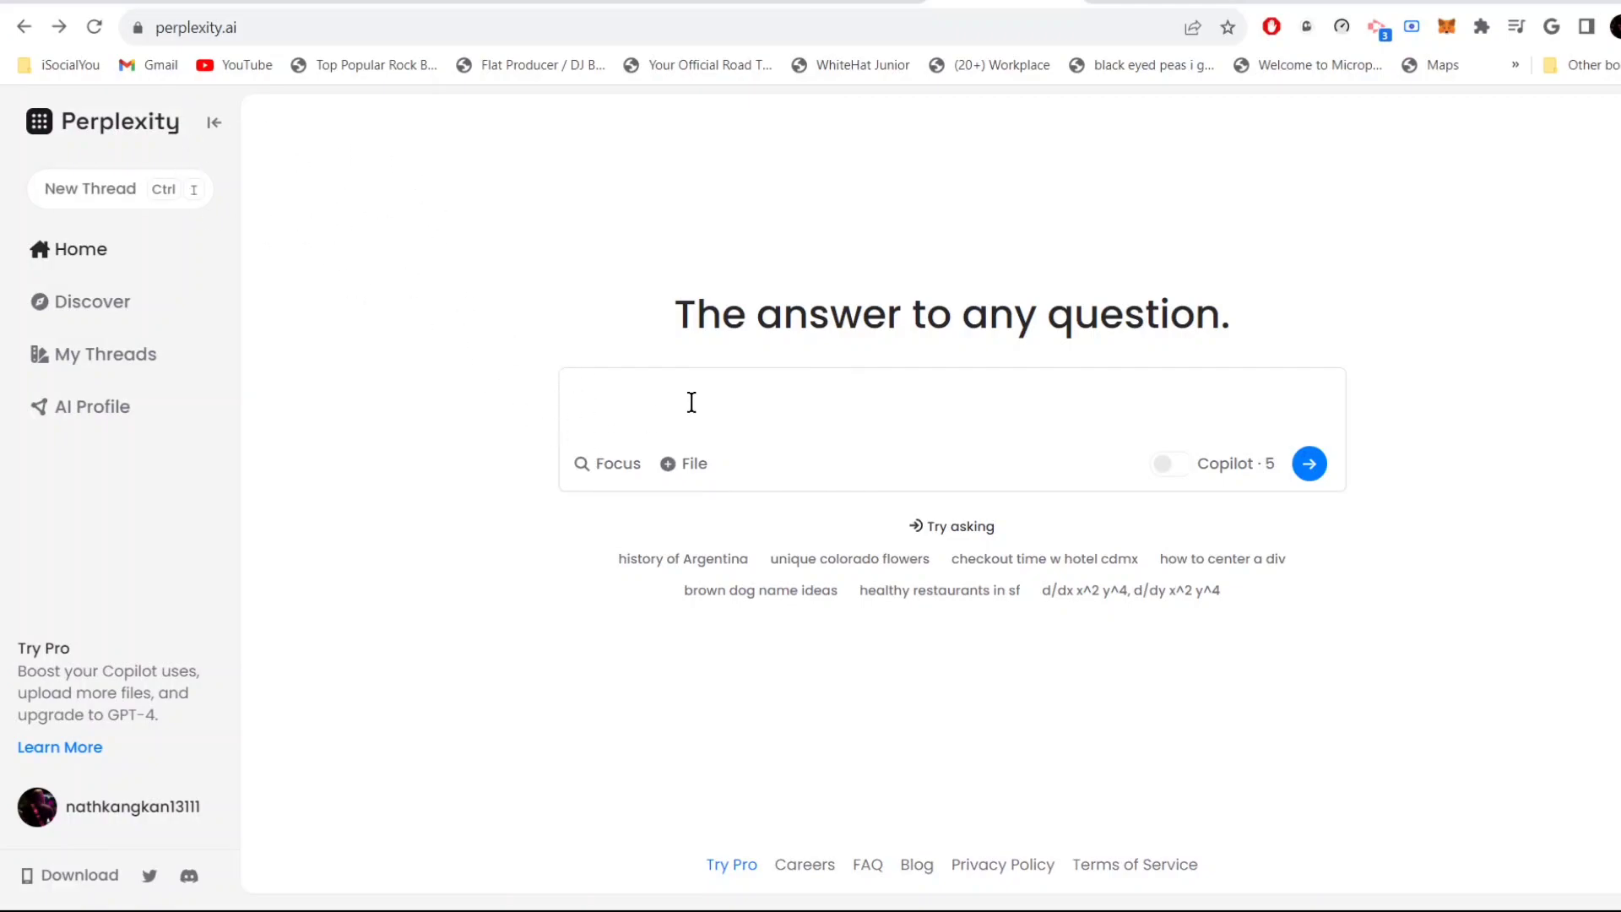
click(623, 399)
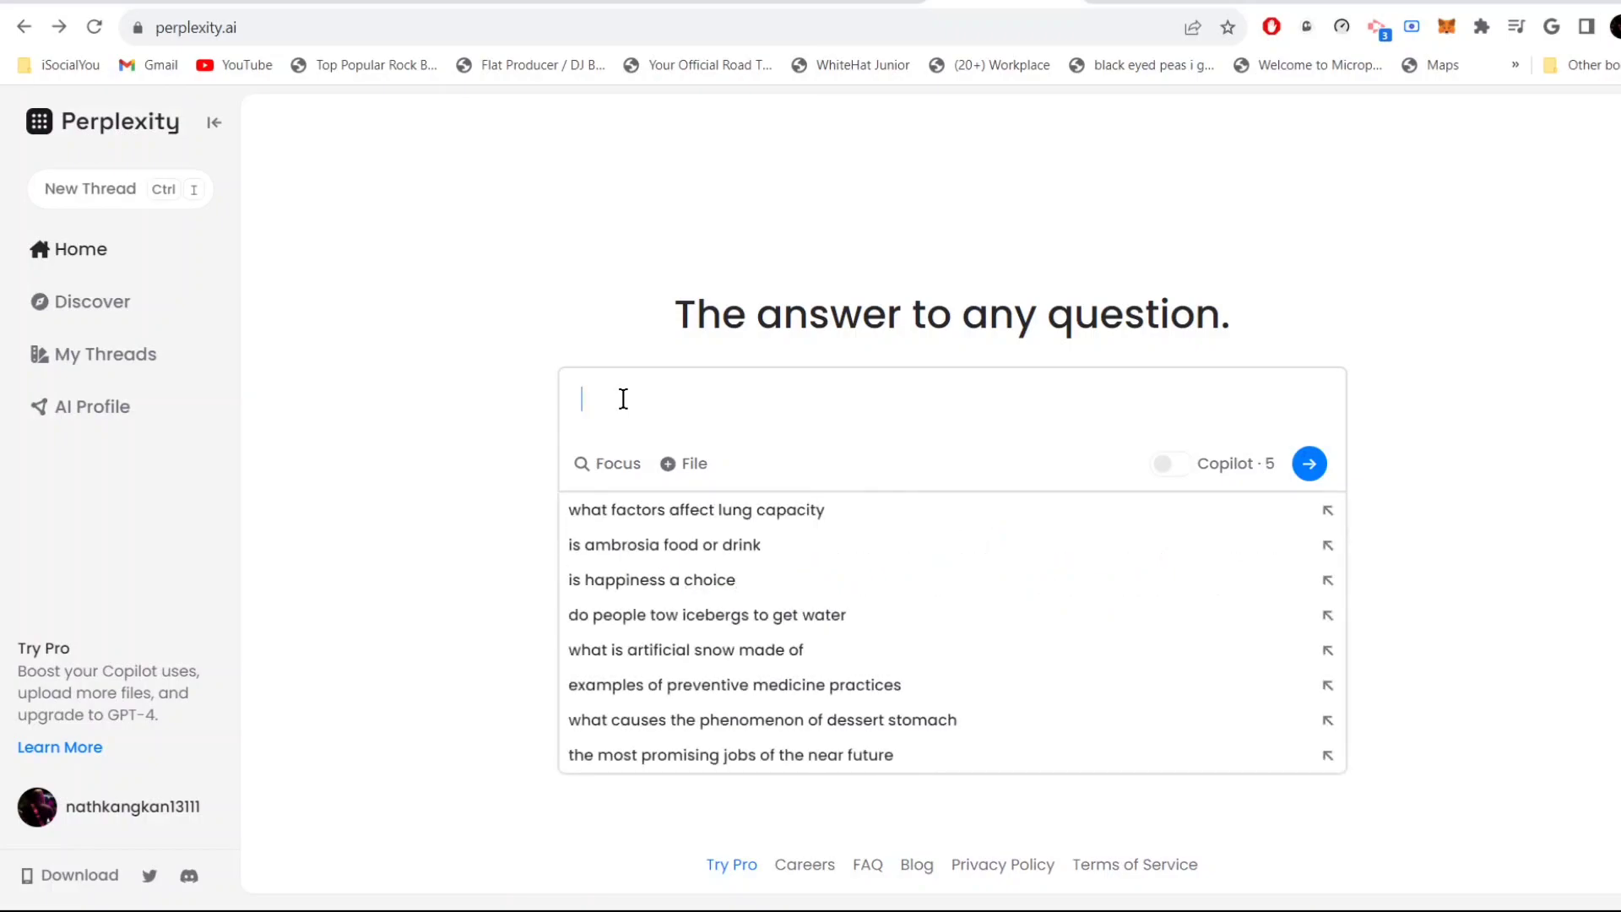
text(benefits of sleep)
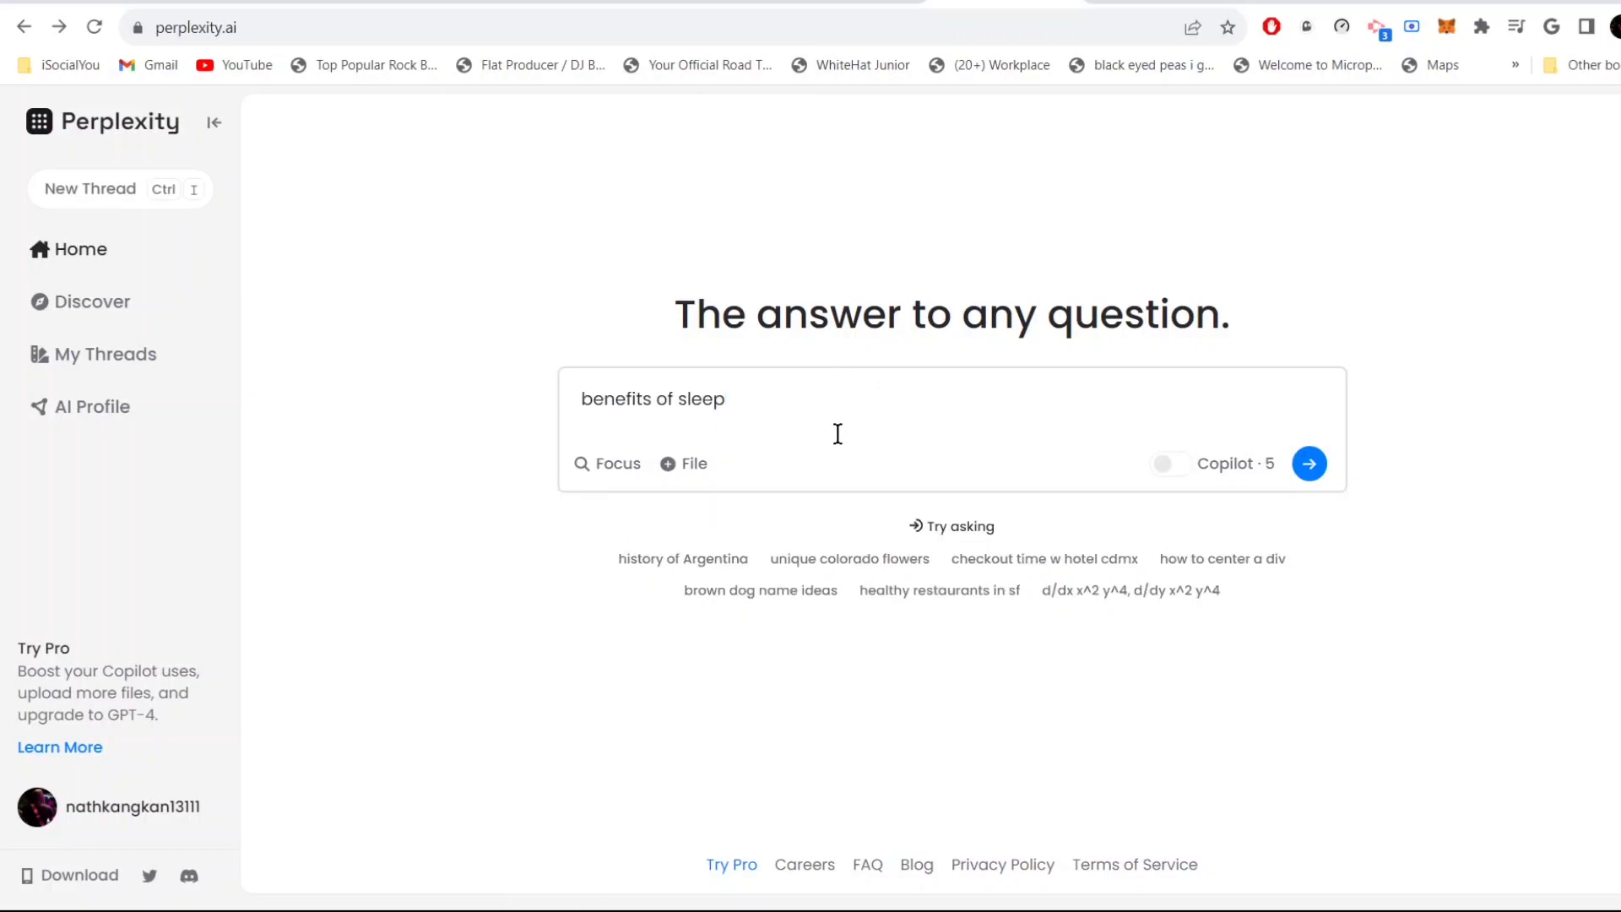
click(1310, 463)
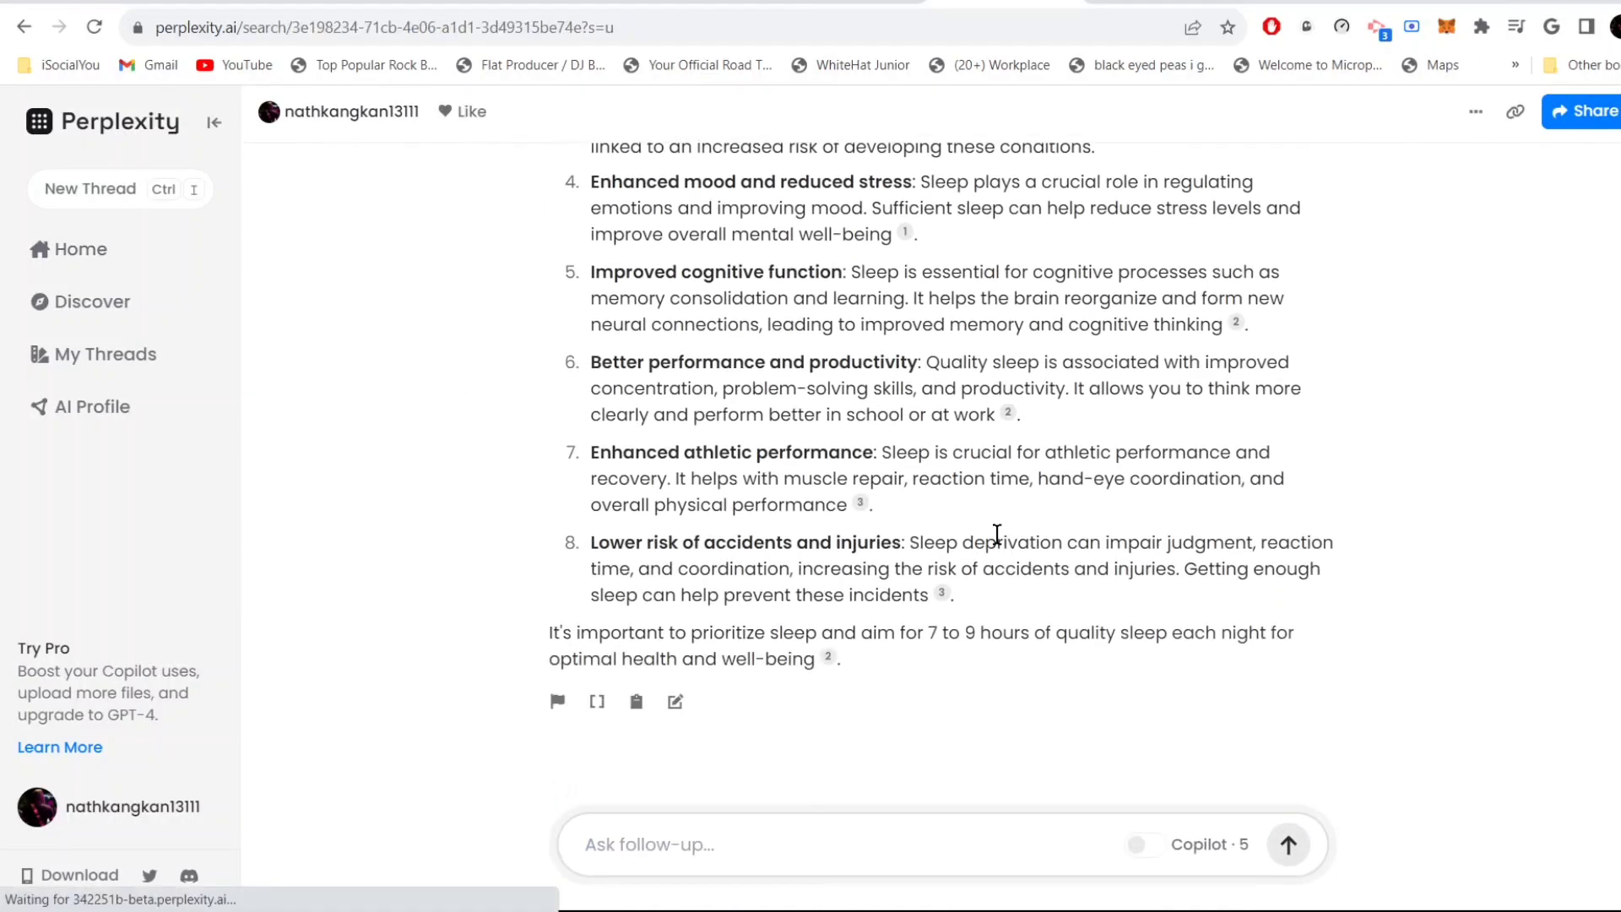
Step: Scroll through Perplexity's eight sleep benefits and its six sources
scroll(997, 534, up, 5)
scroll(998, 533, up, 2)
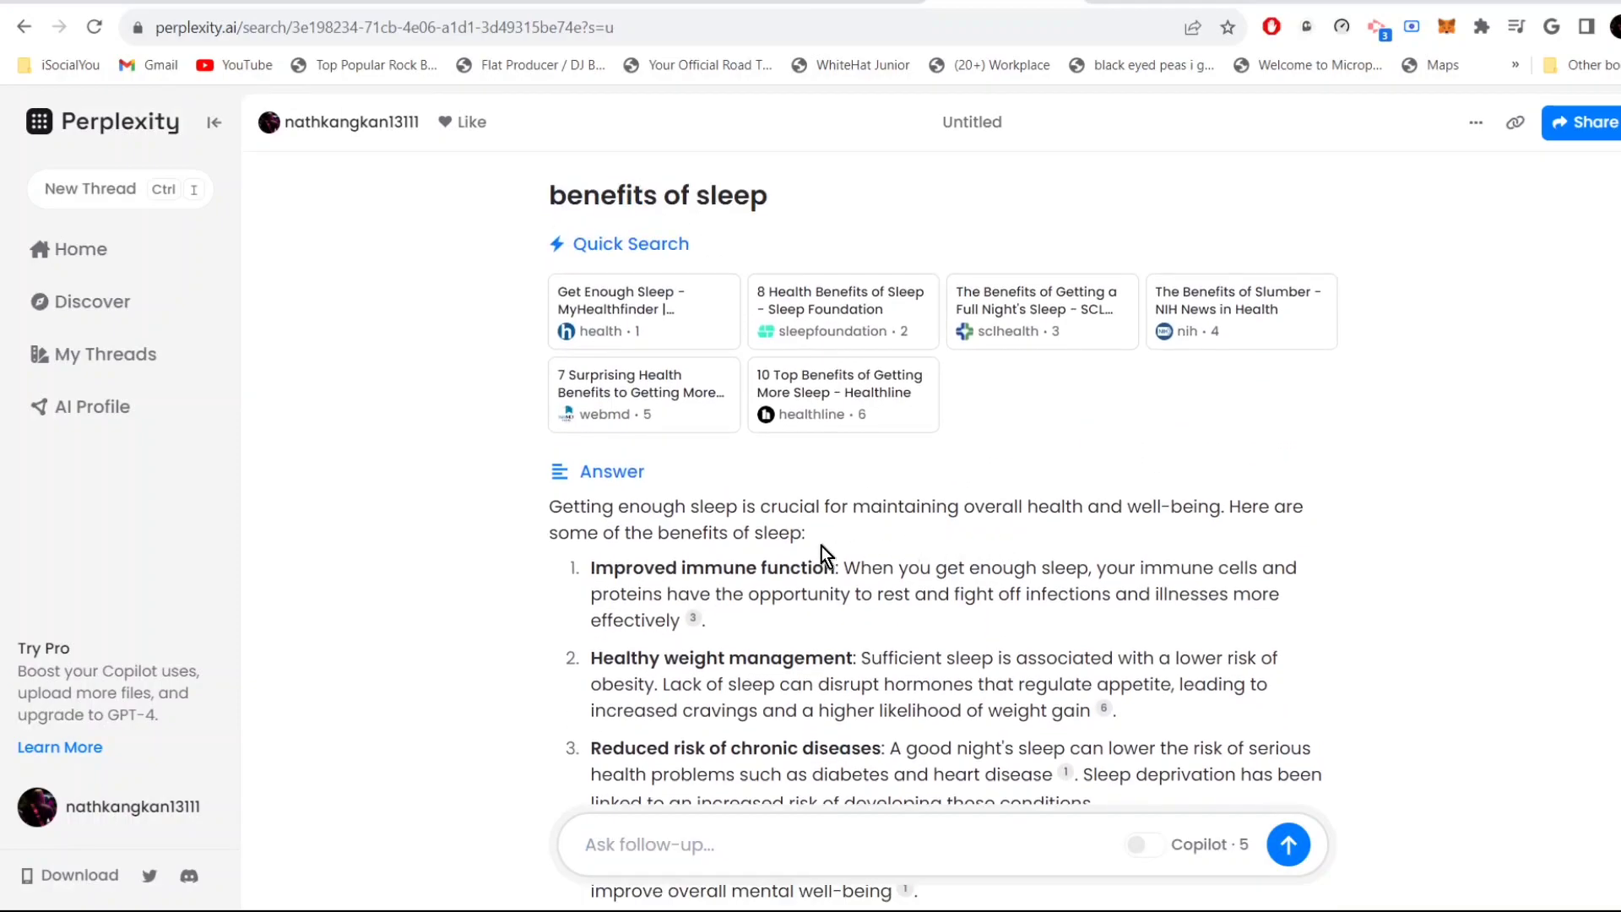
scroll(828, 557, down, 1)
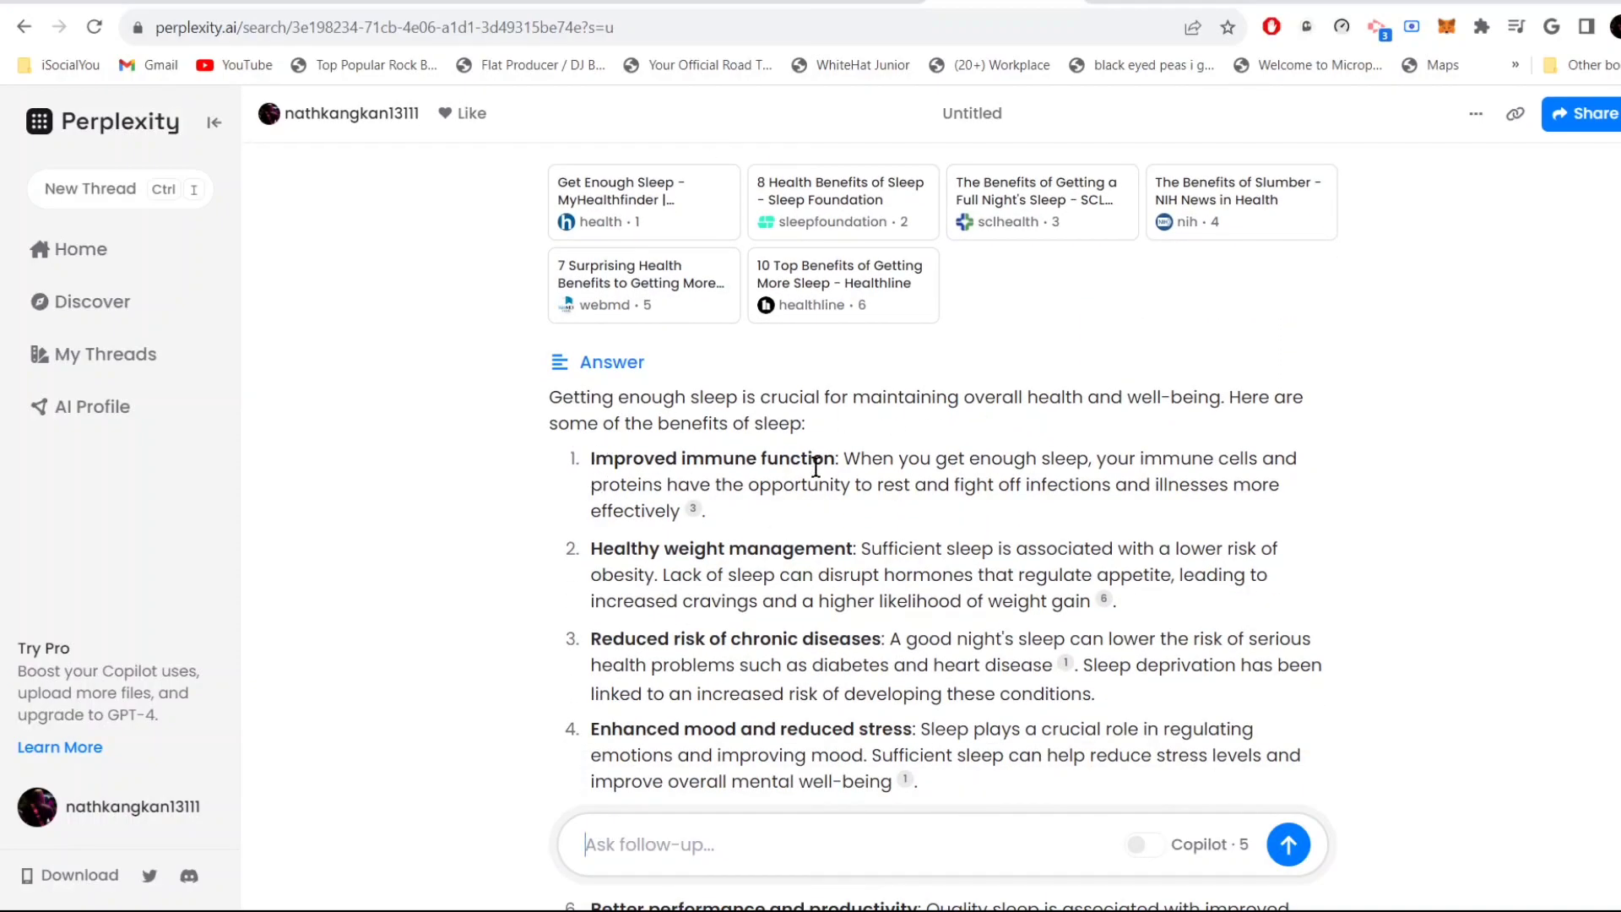
scroll(816, 465, down, 3)
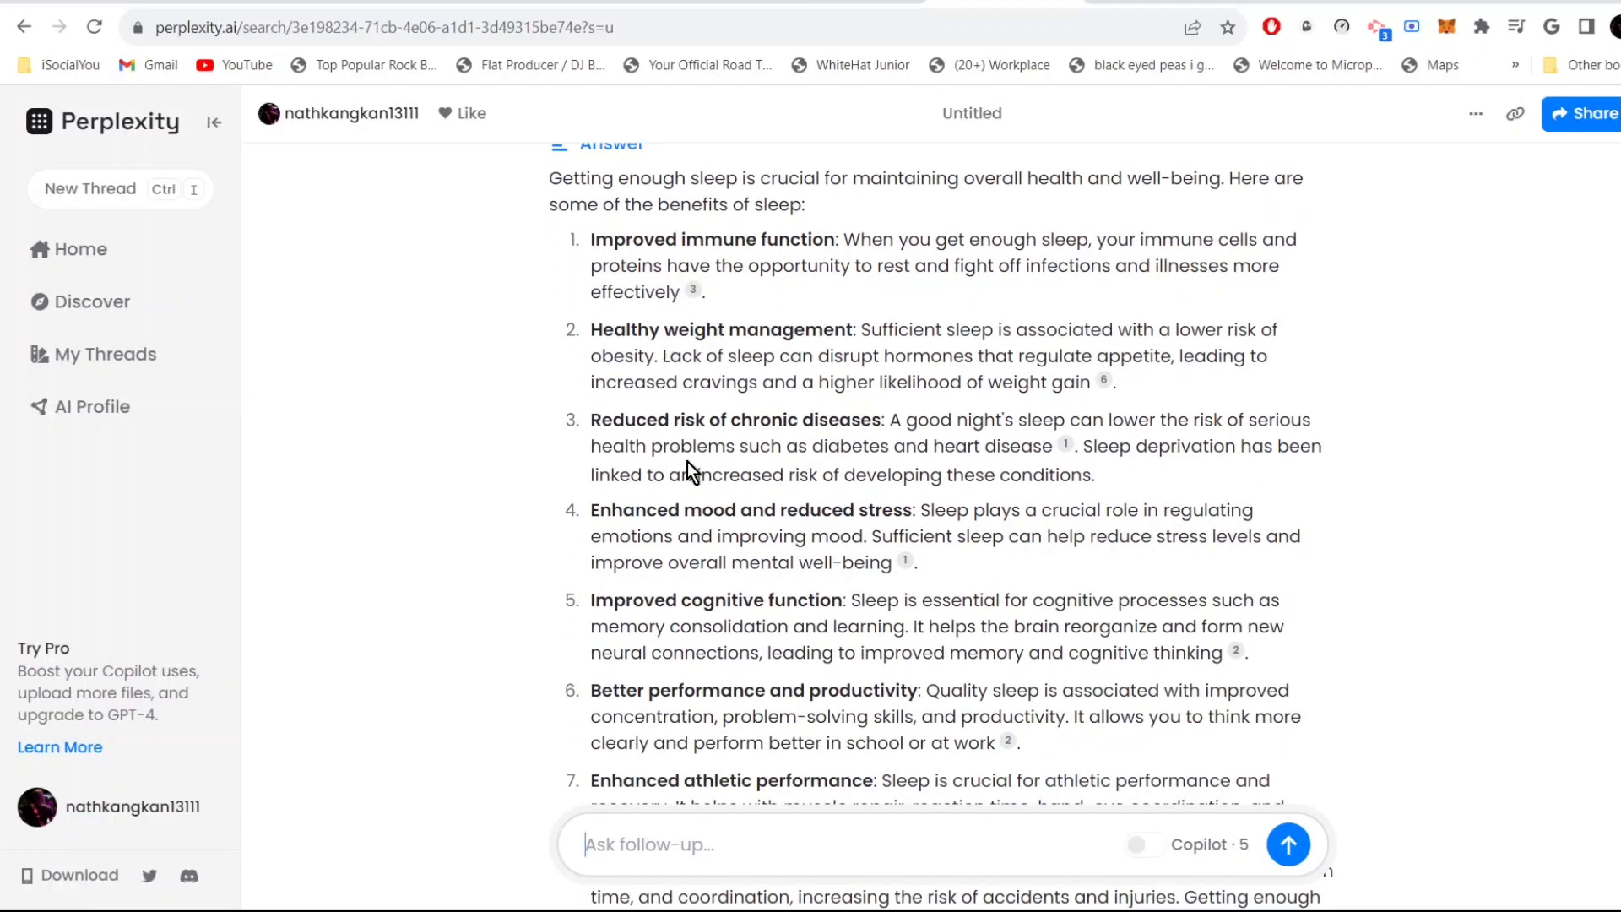
scroll(725, 642, down, 4)
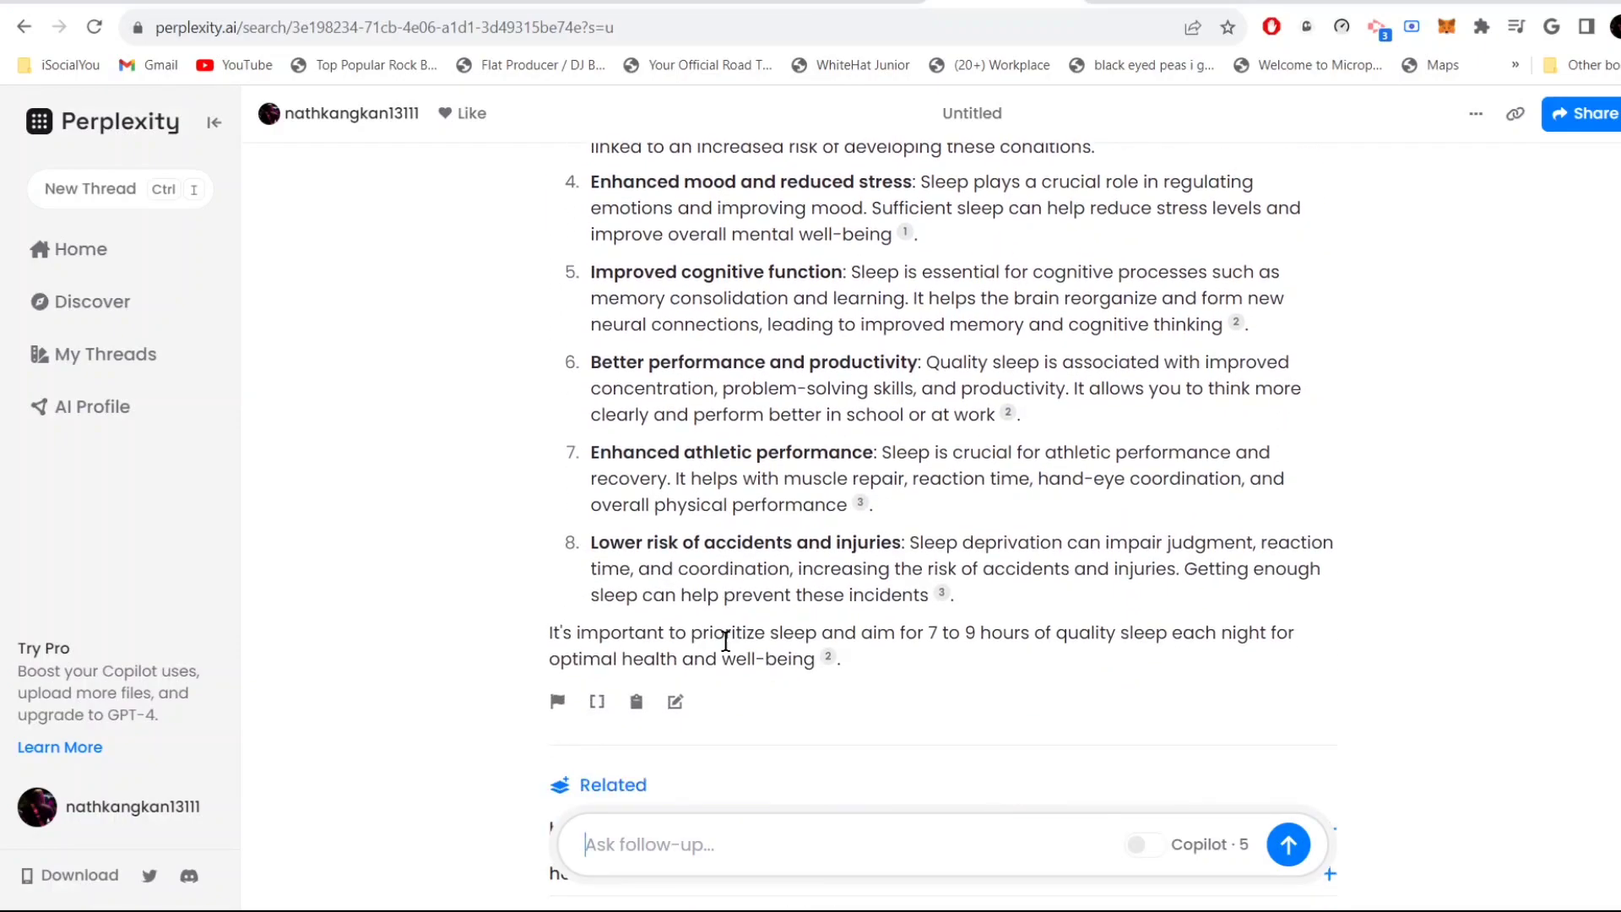
scroll(812, 676, up, 2)
scroll(785, 608, up, 5)
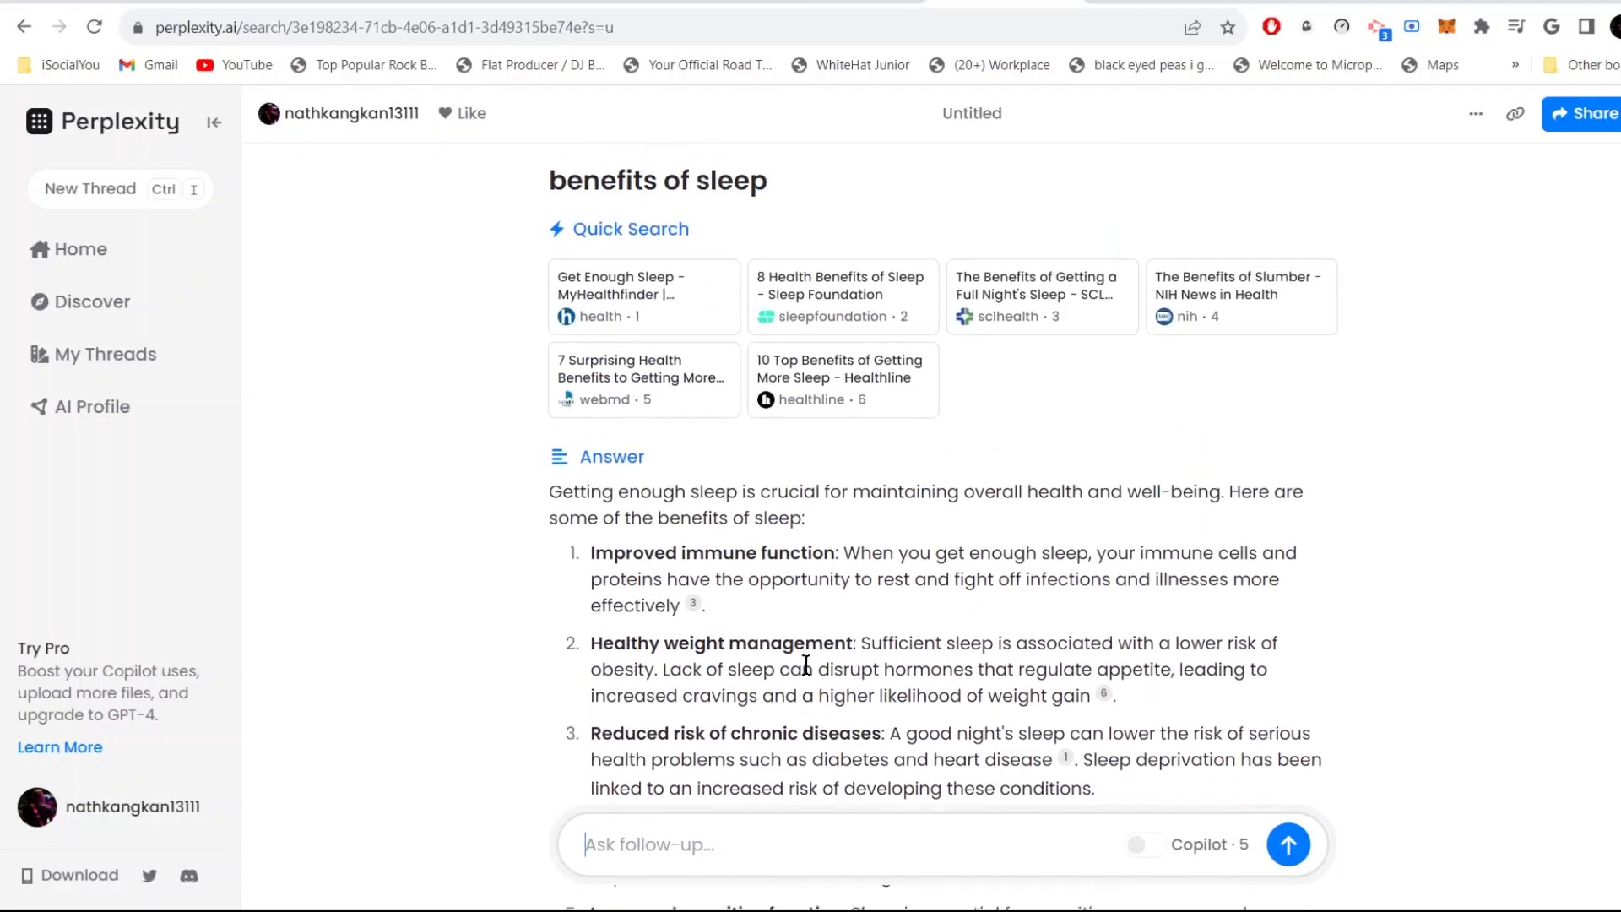
scroll(498, 518, down, 2)
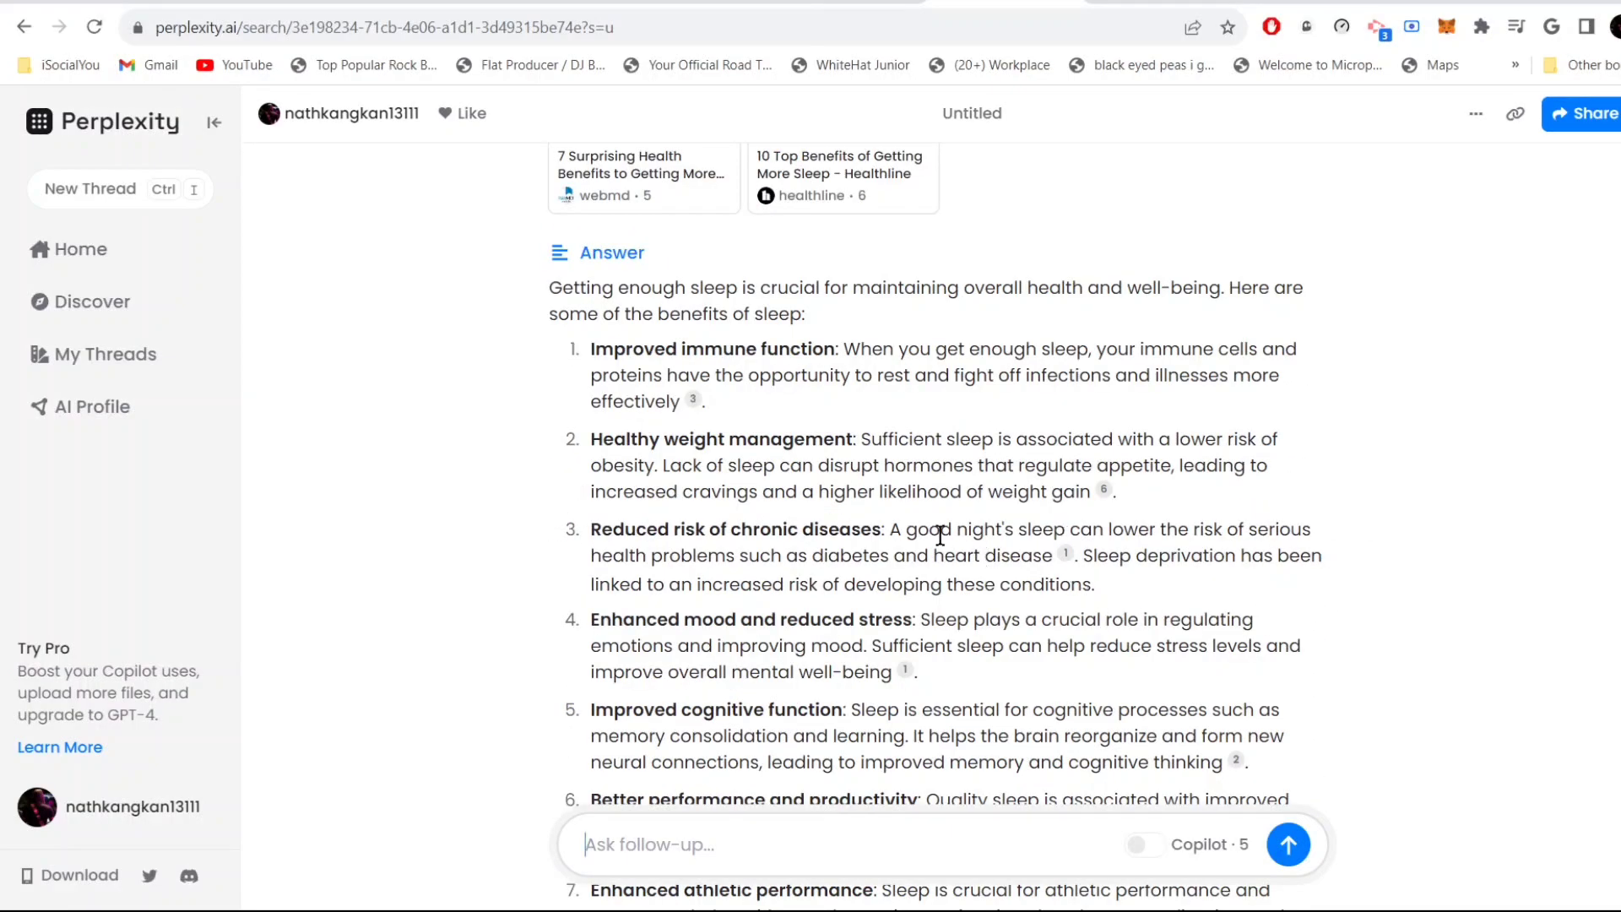
scroll(836, 523, up, 2)
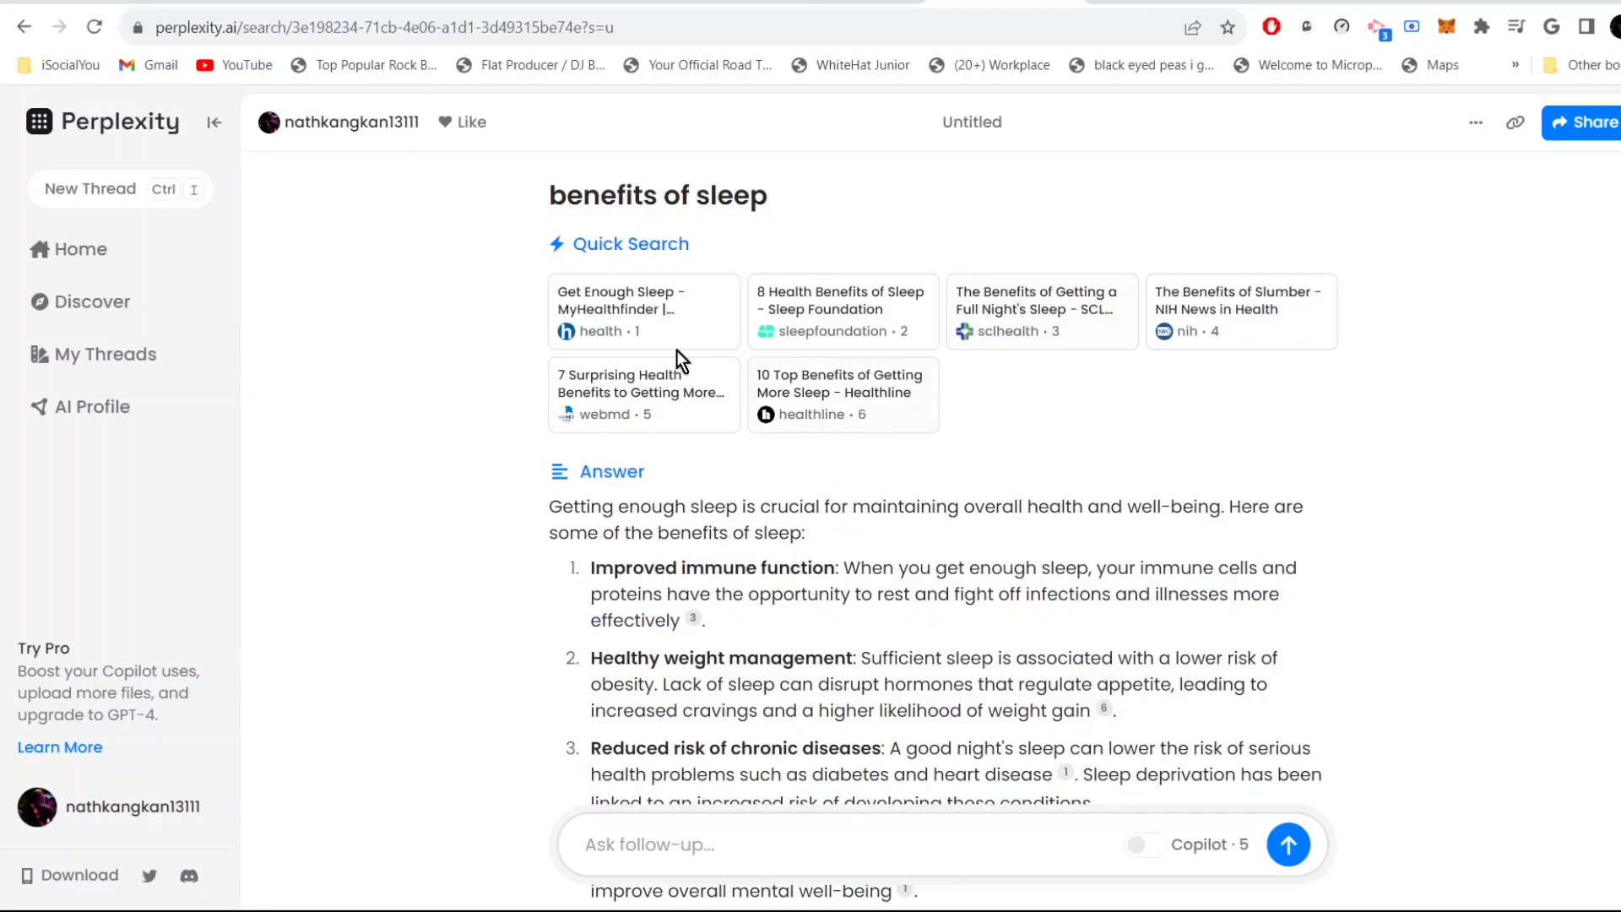
Step: On you-tldr, paste the Steve Jobs 'Why I Dropped Out of College' link and run TLDR it
click(663, 3)
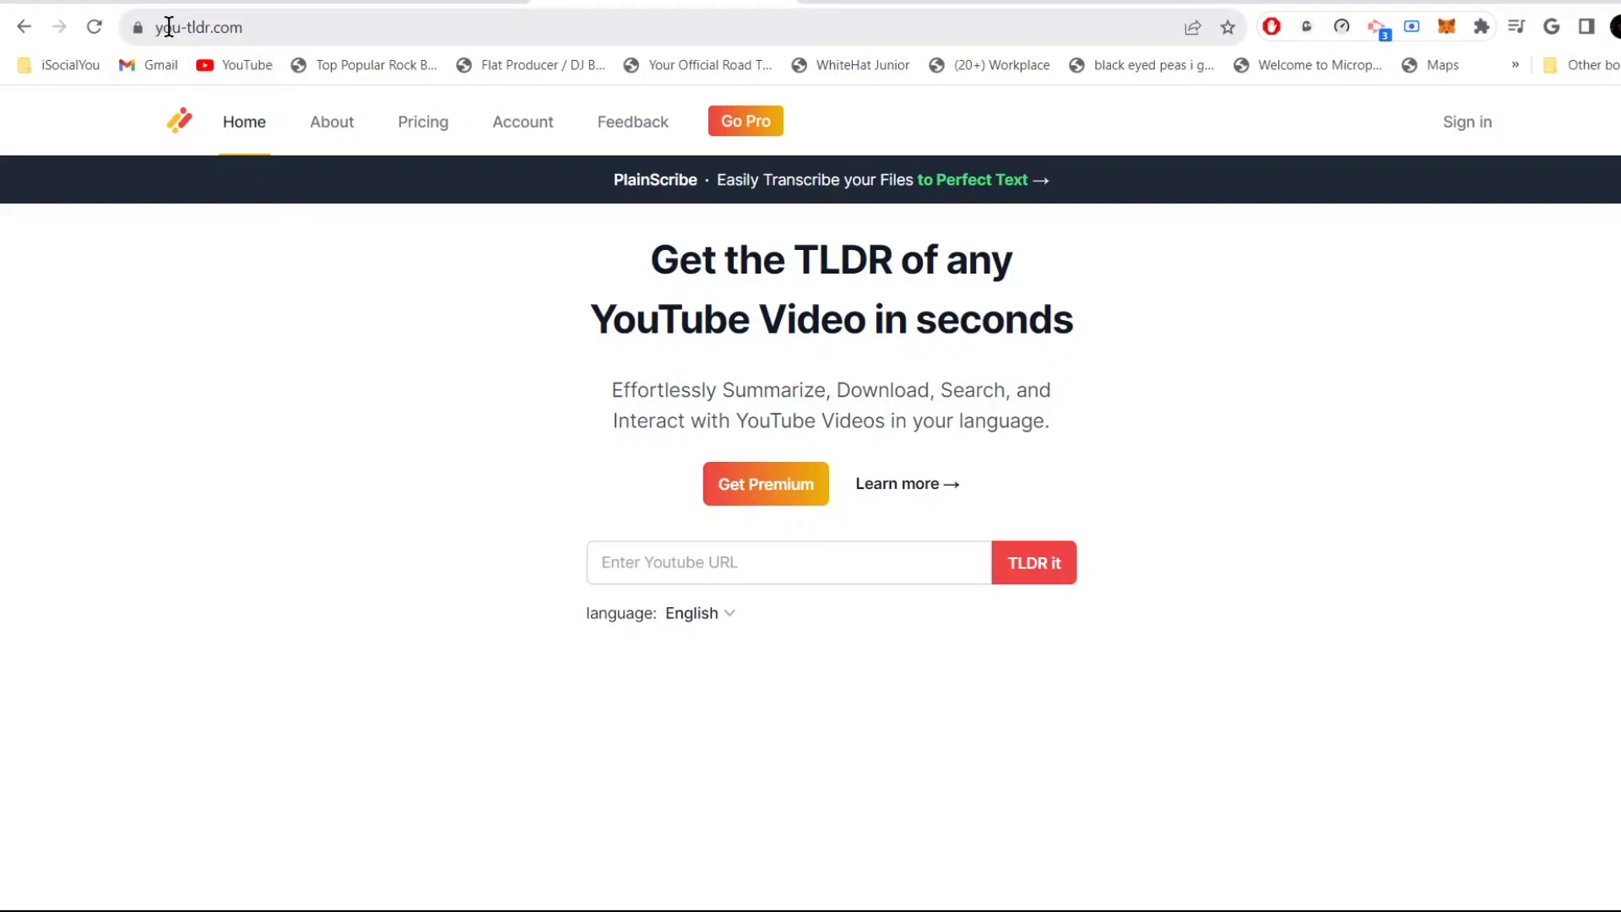
drag(252, 32, 154, 67)
click(308, 275)
click(767, 562)
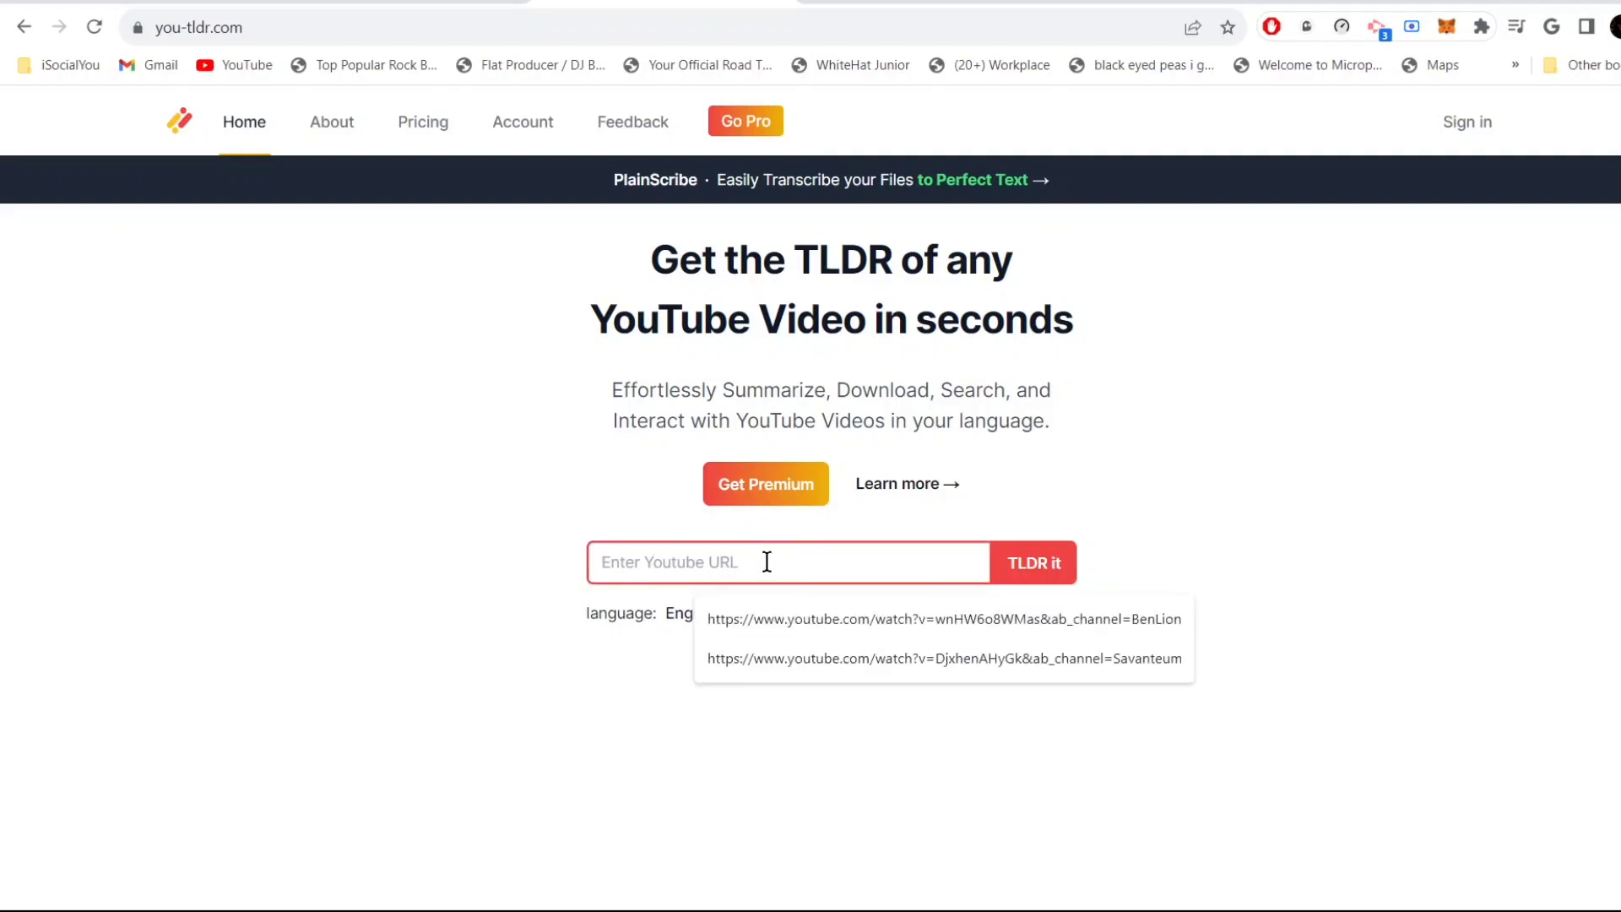
right_click(768, 566)
click(832, 353)
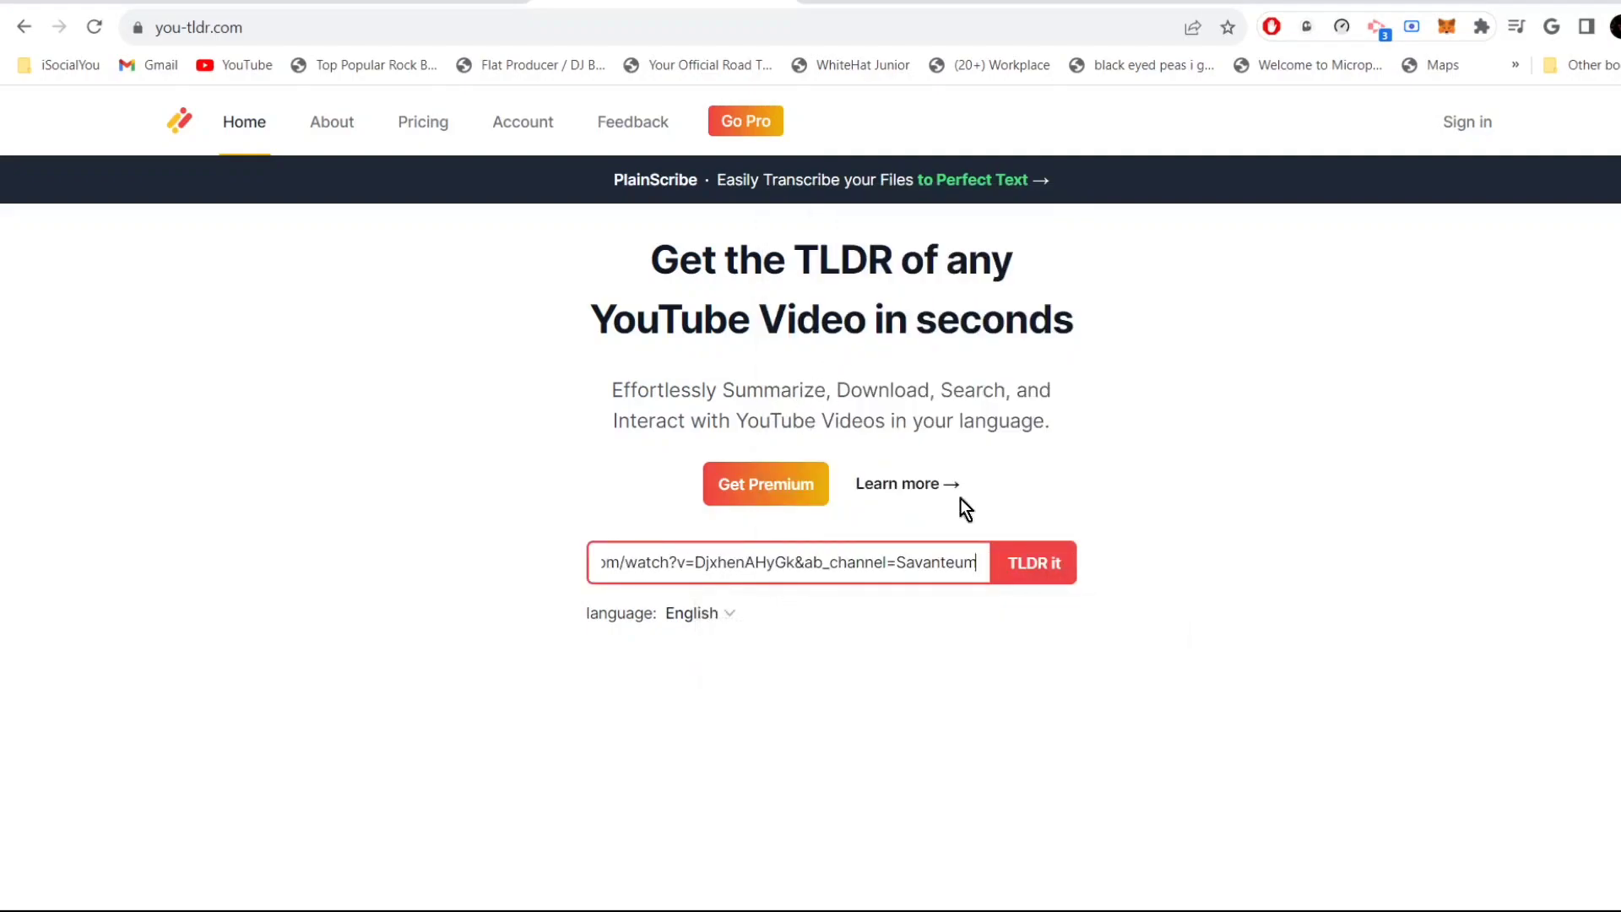
click(1070, 582)
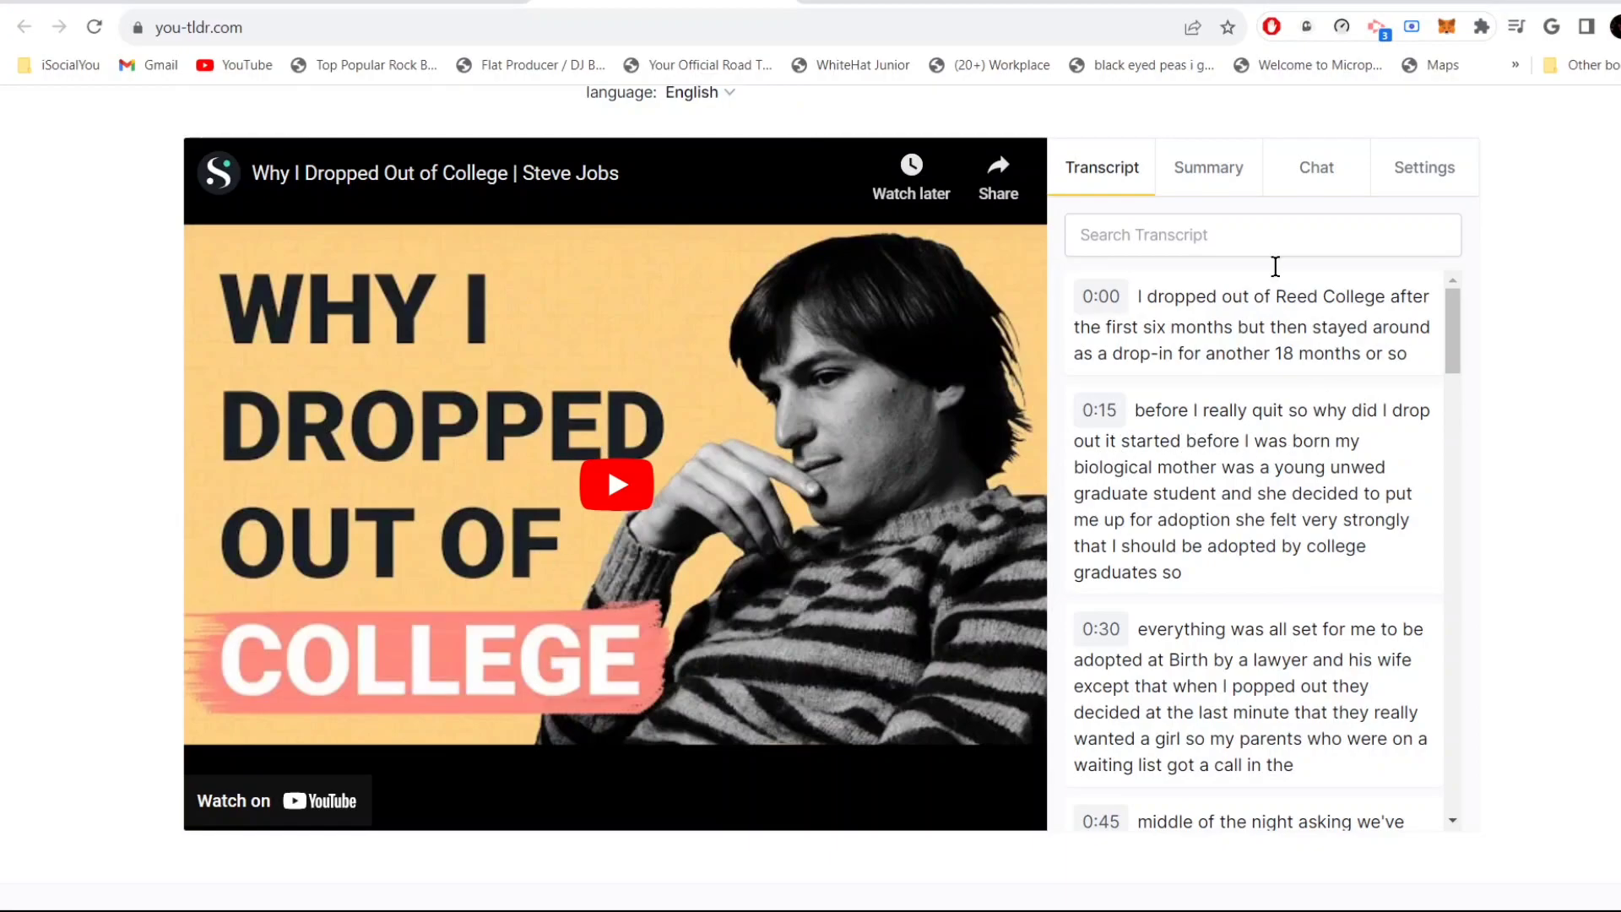
Step: Compare the transcript and Summary tabs, reading the summary about his adoption and leaving Reed College
click(1211, 179)
click(1104, 169)
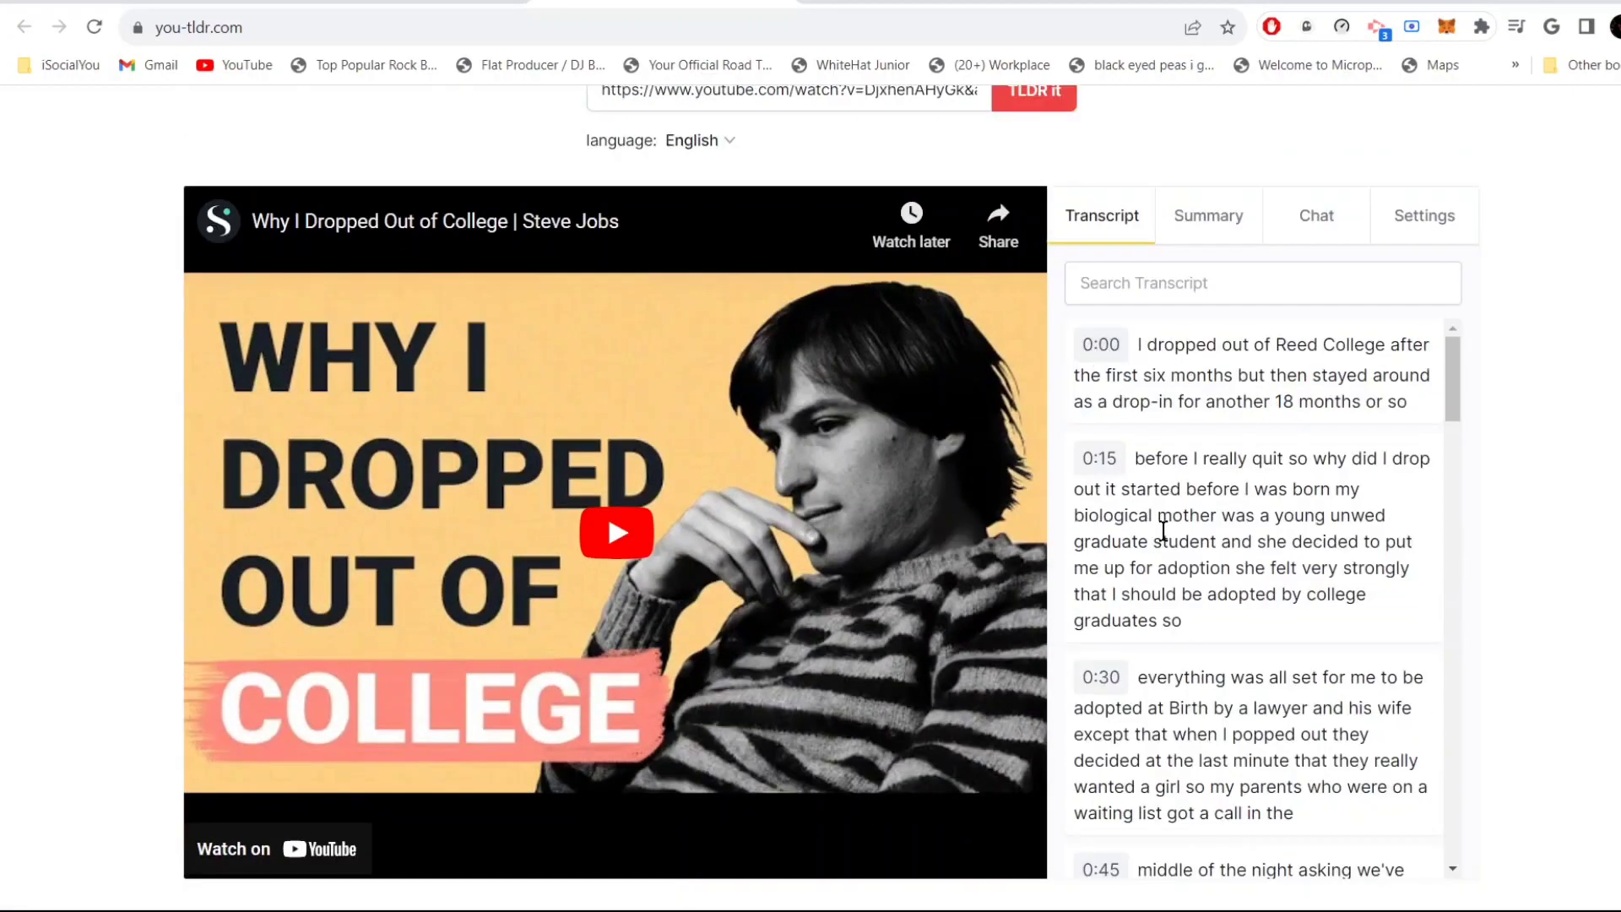
scroll(1173, 545, down, 20)
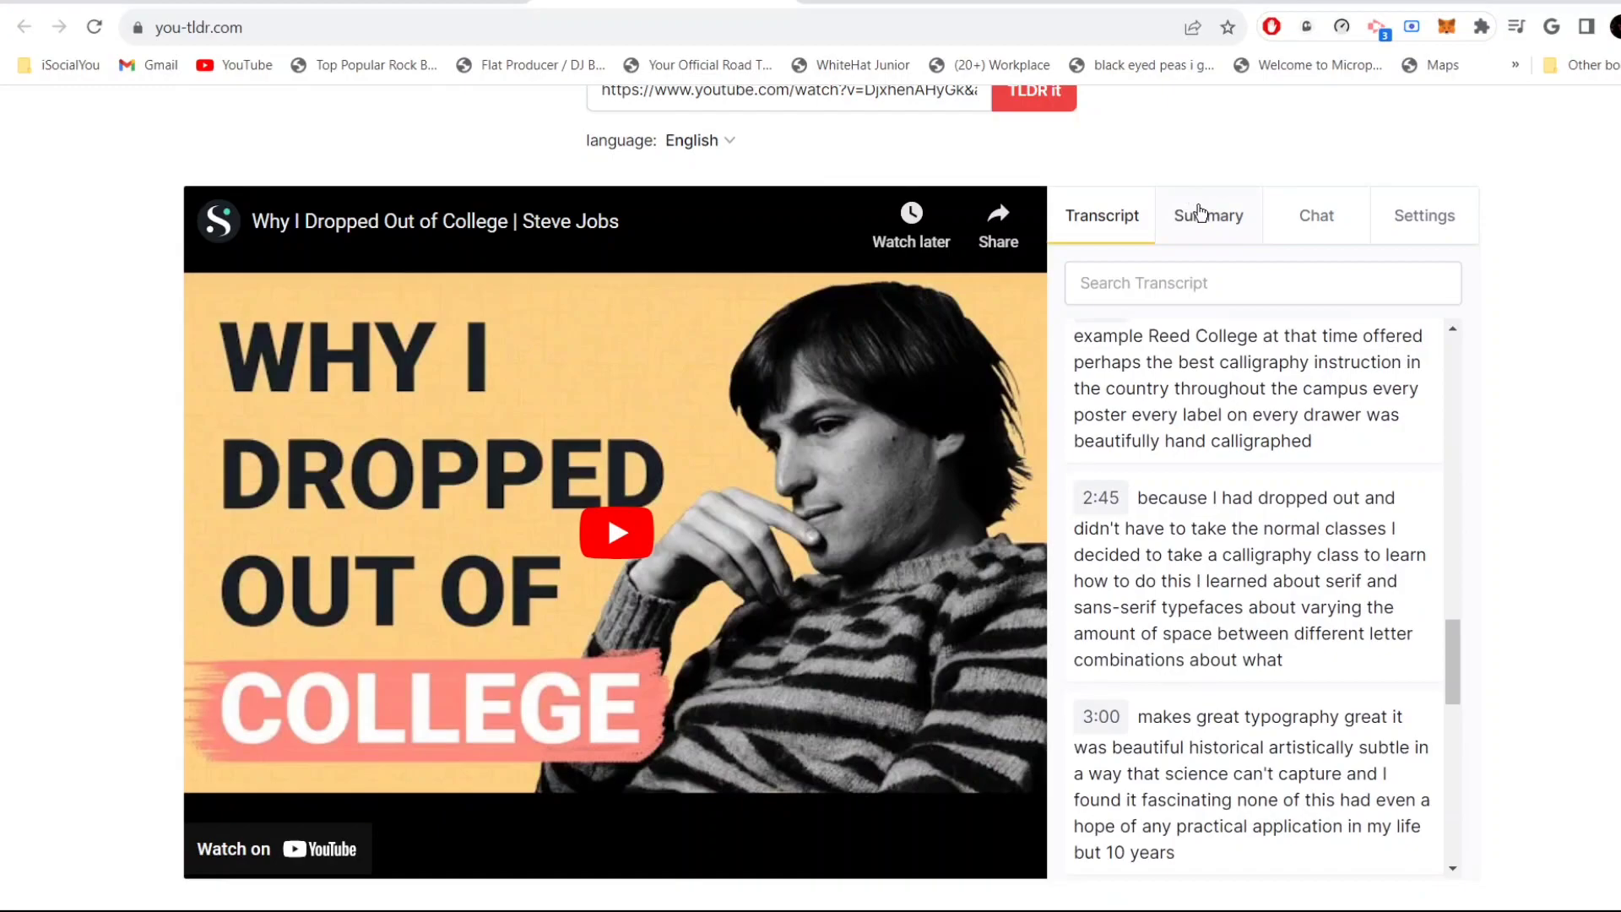
click(1201, 215)
scroll(1219, 408, up, 8)
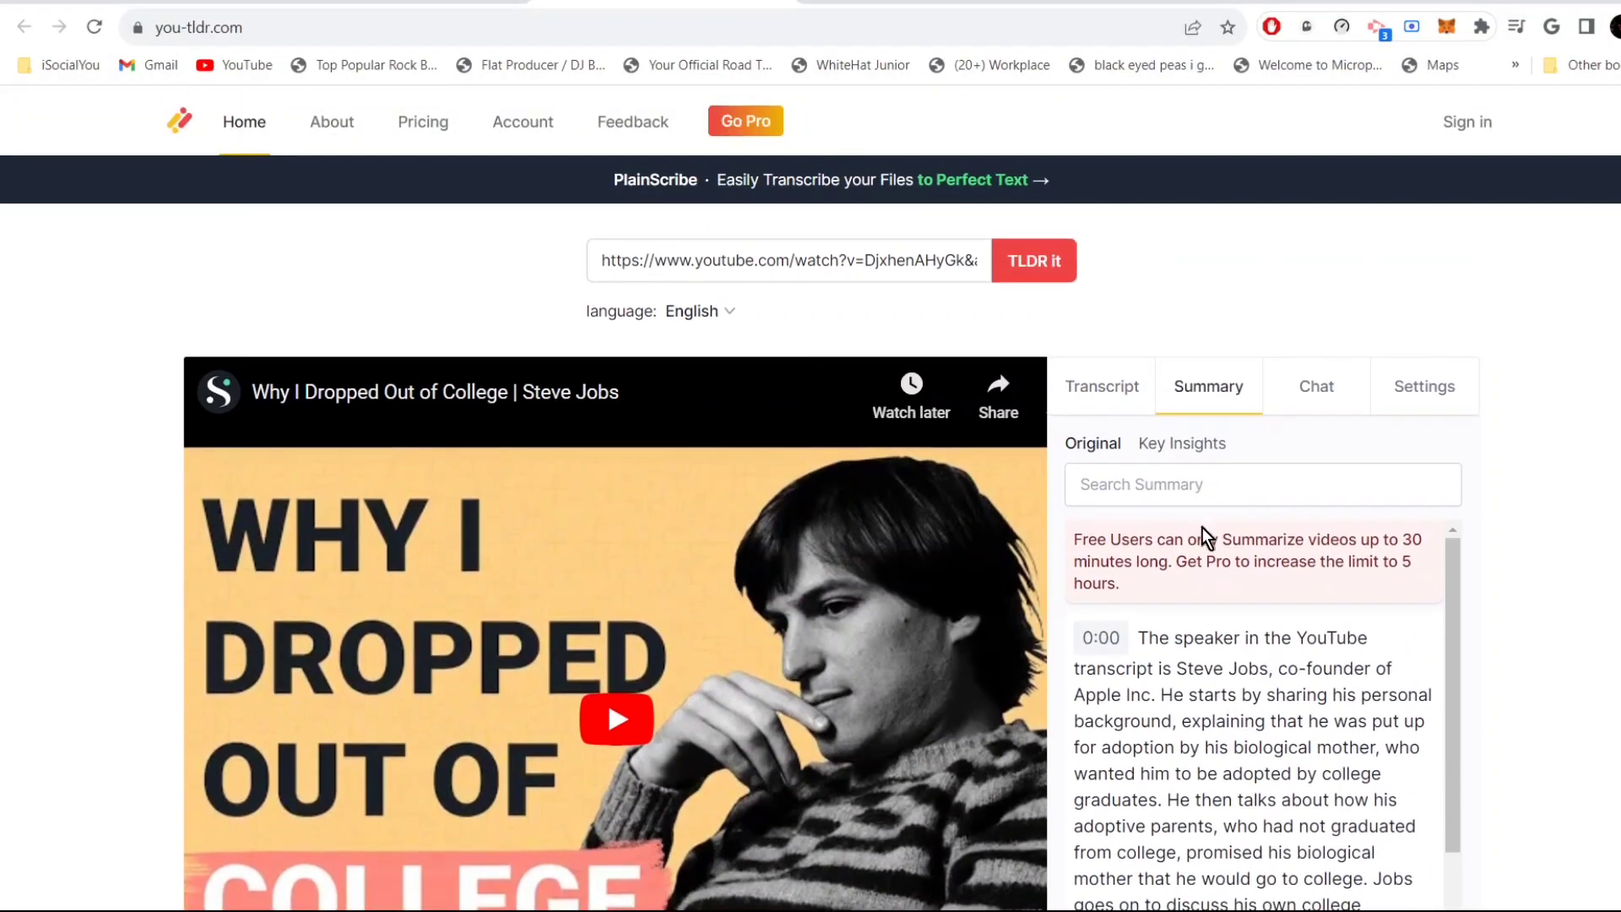
scroll(1207, 537, down, 10)
scroll(1262, 526, up, 10)
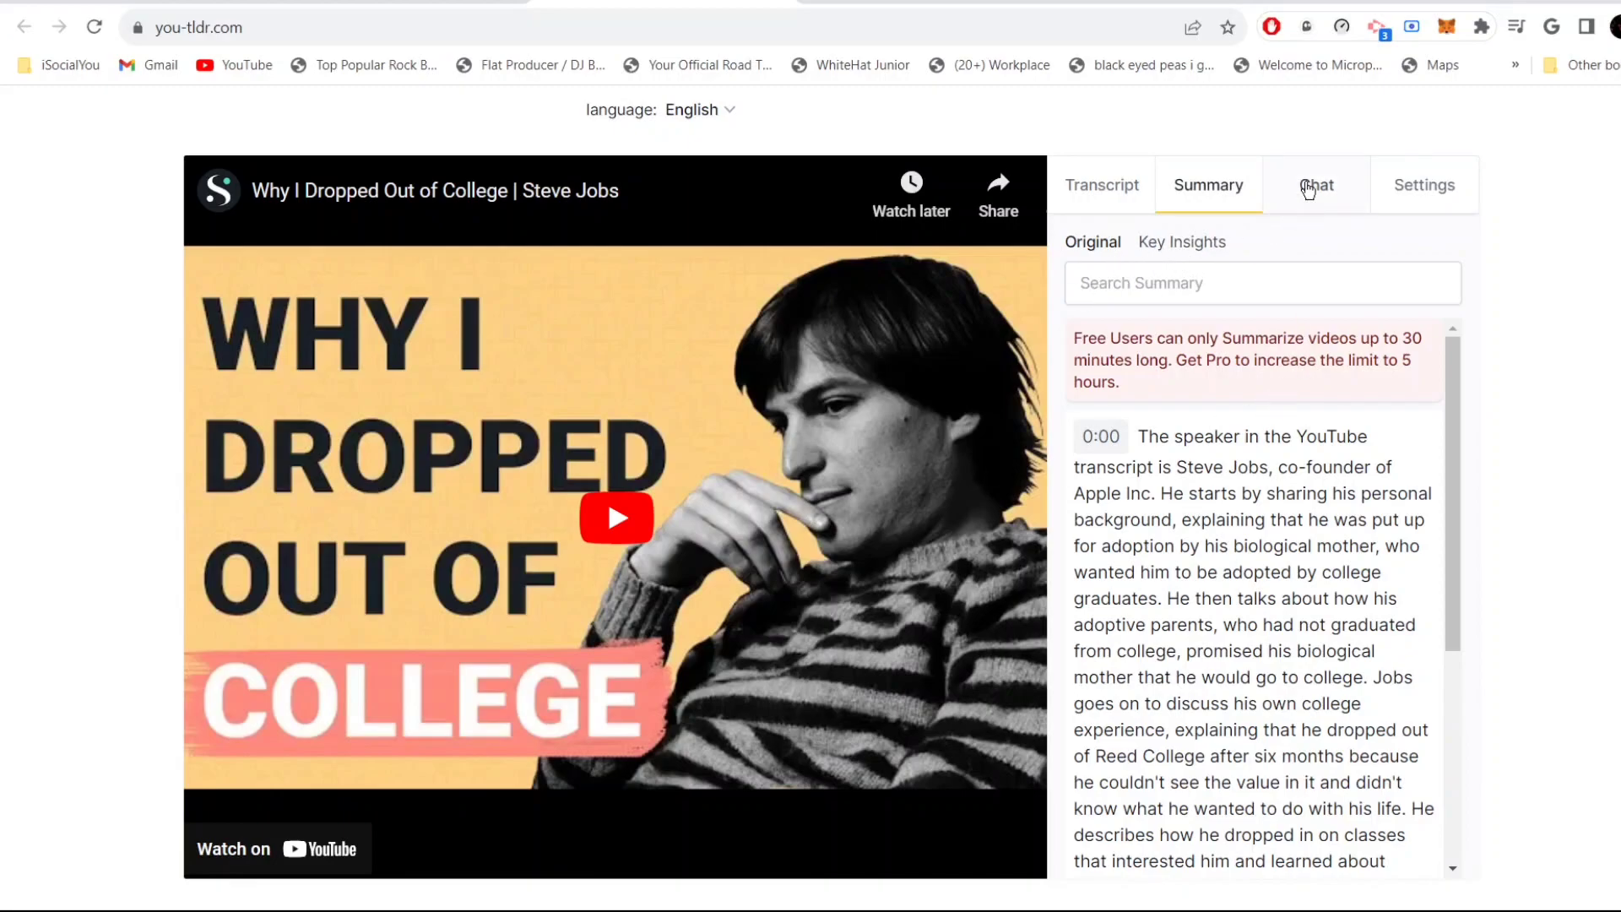
Step: Check the Chat tab, then view Settings for transcript interval, autoplay and downloads
click(1315, 187)
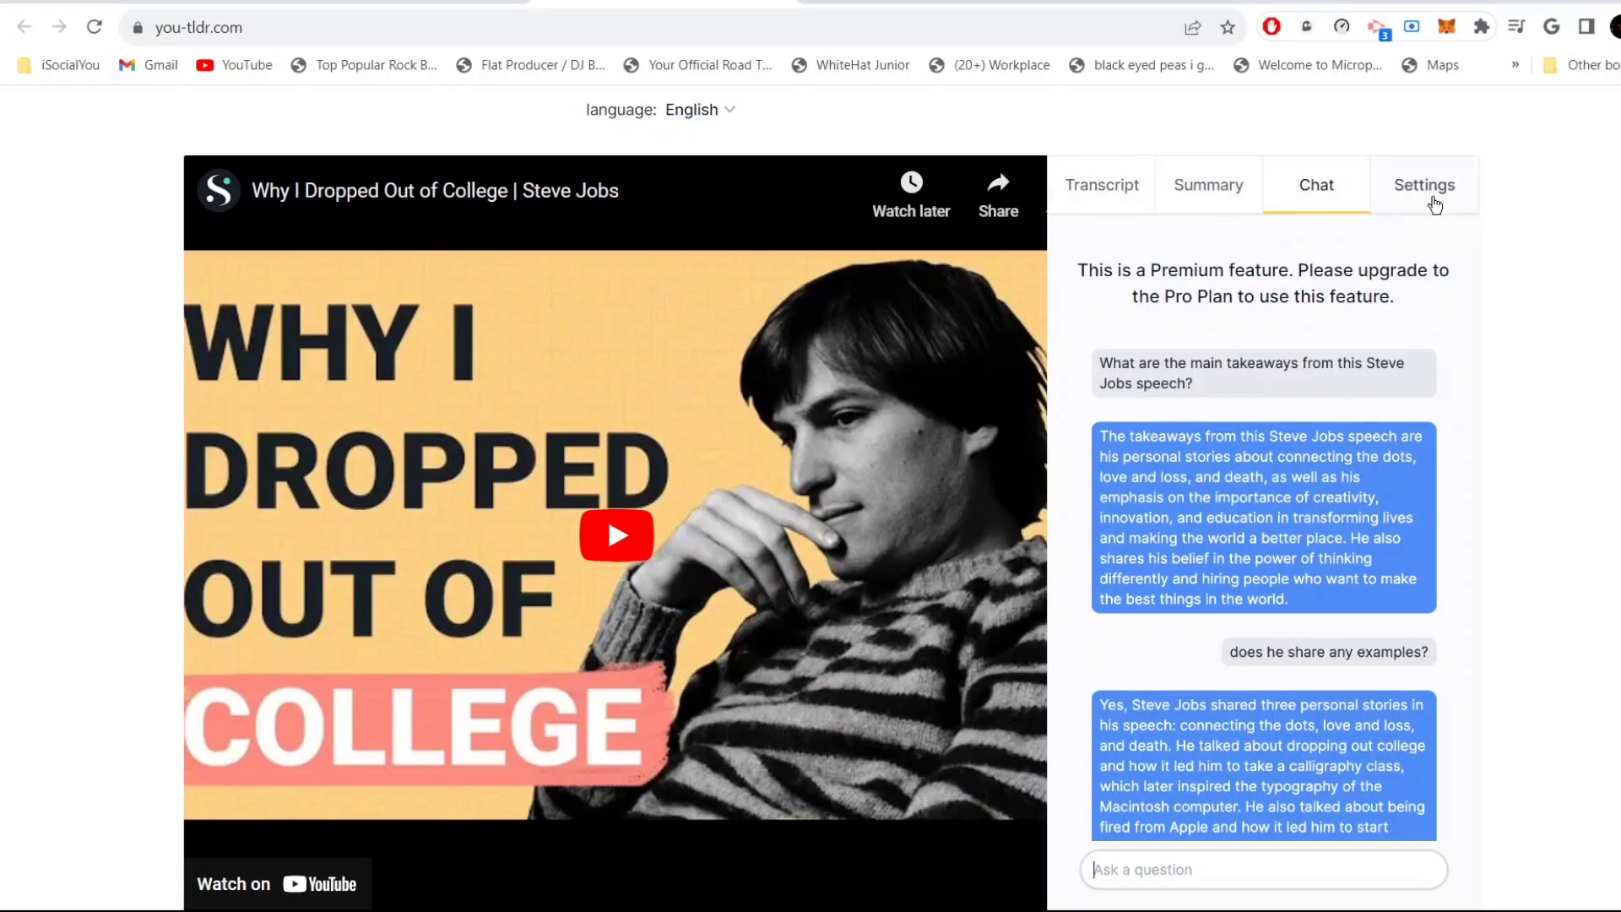
click(1435, 205)
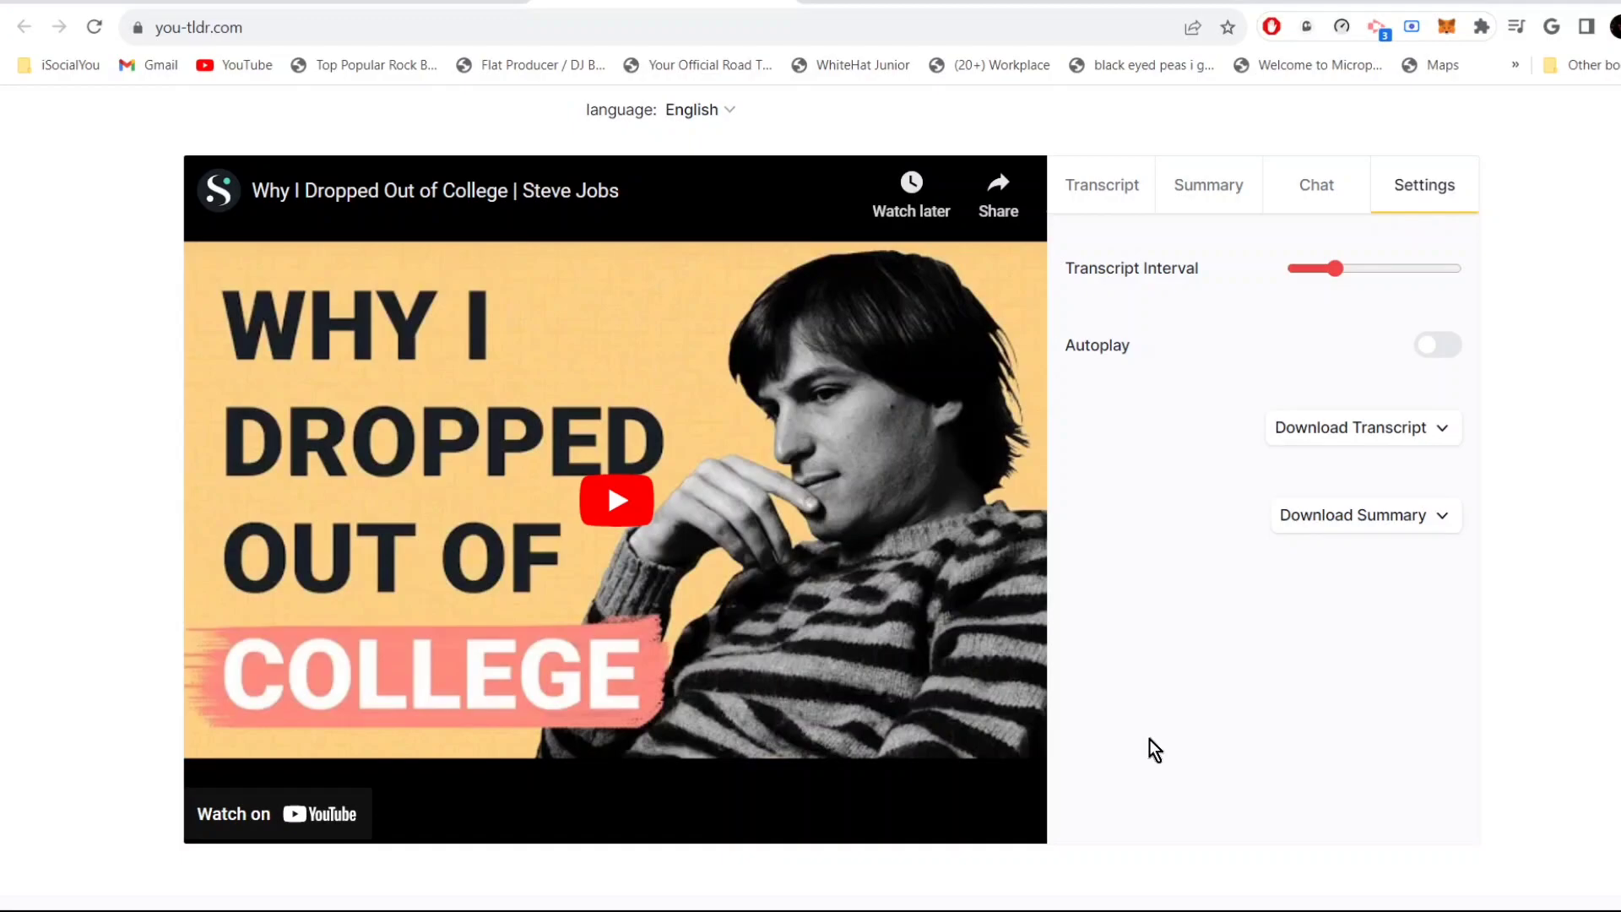
scroll(1156, 488, down, 1)
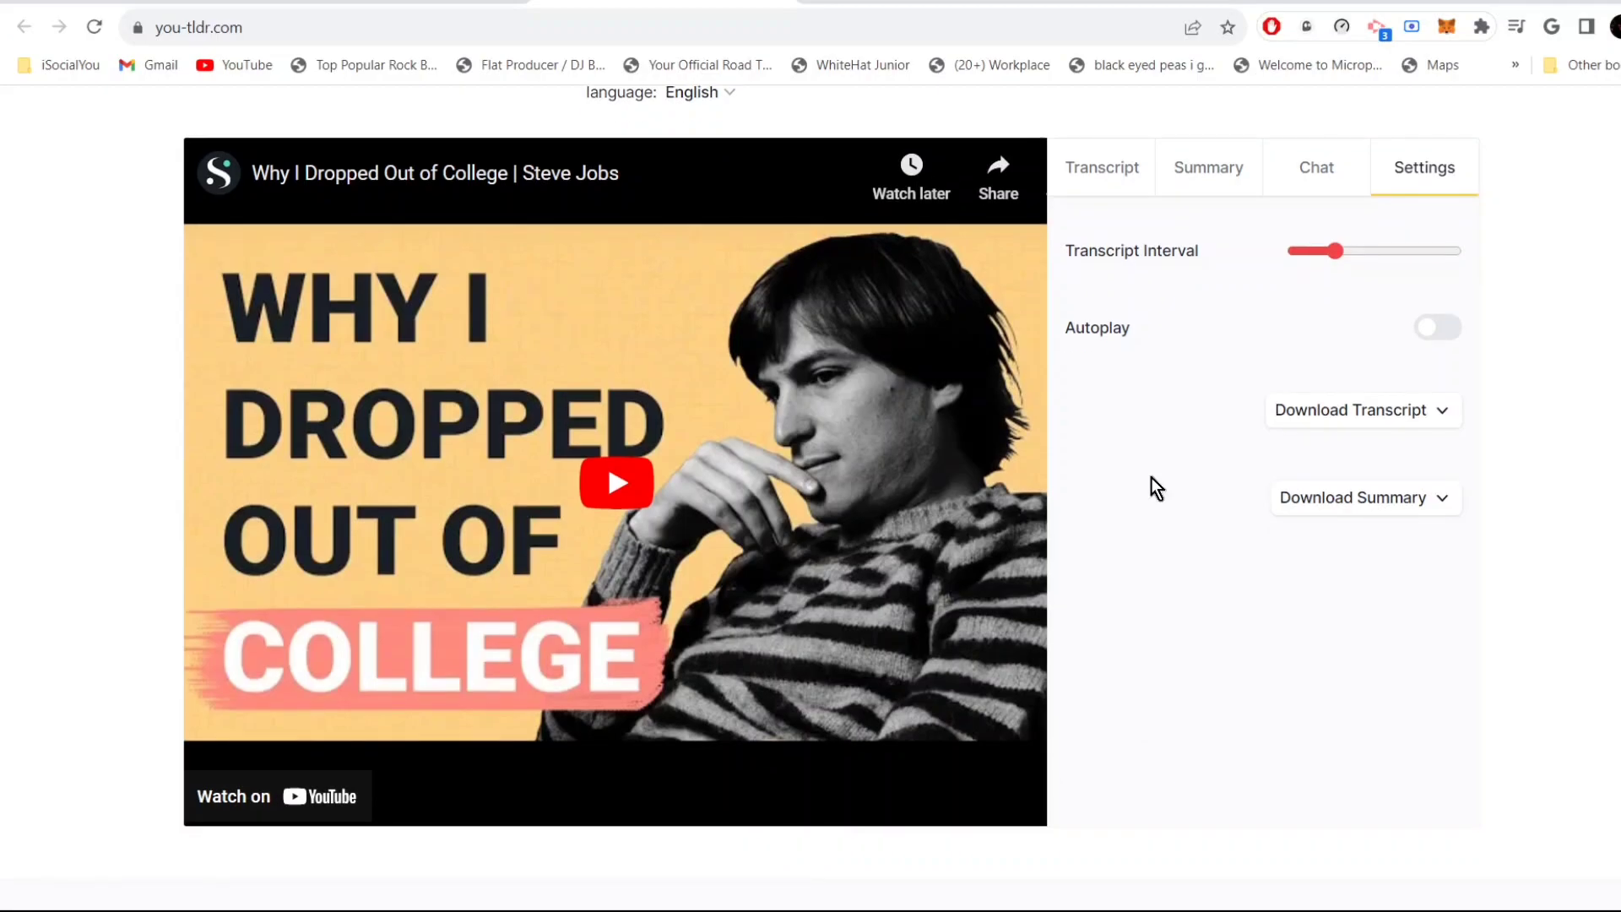